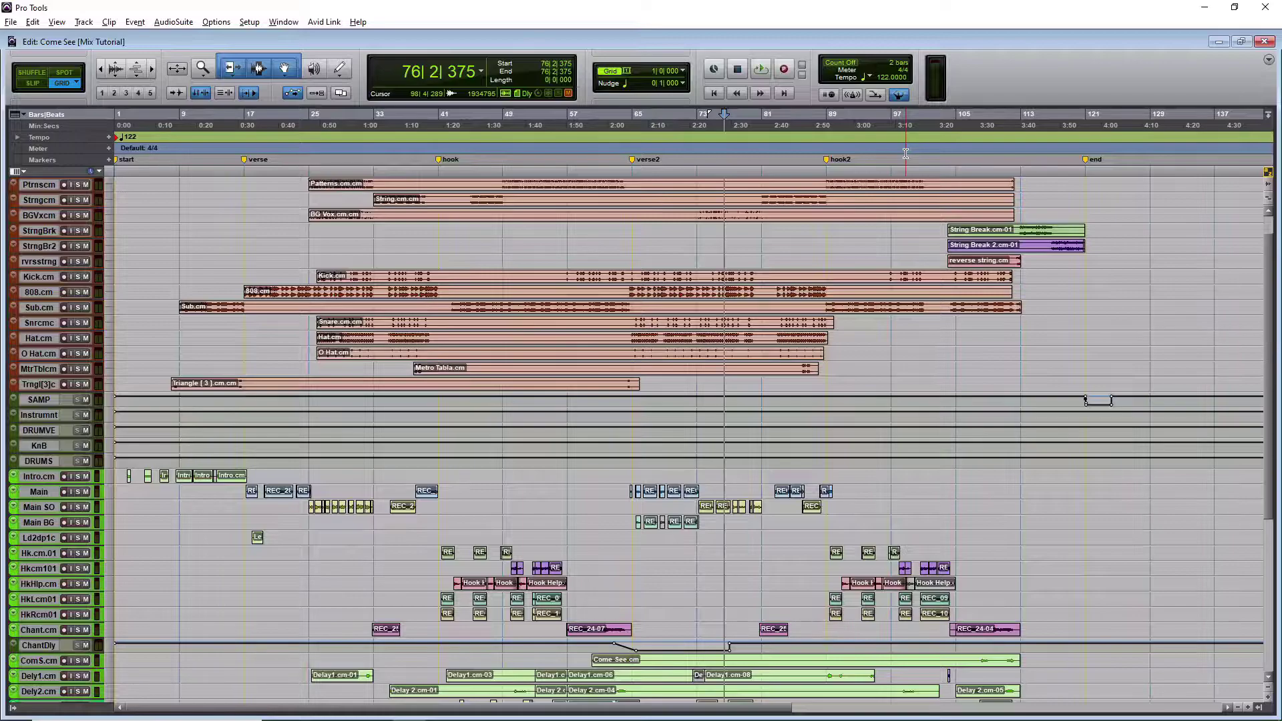
- Review the session's track layout in the edit timeline and the mixer channels through to the master buses
{"action": "scroll", "coordinate": [533, 420], "scroll_direction": "down", "scroll_amount": 6}
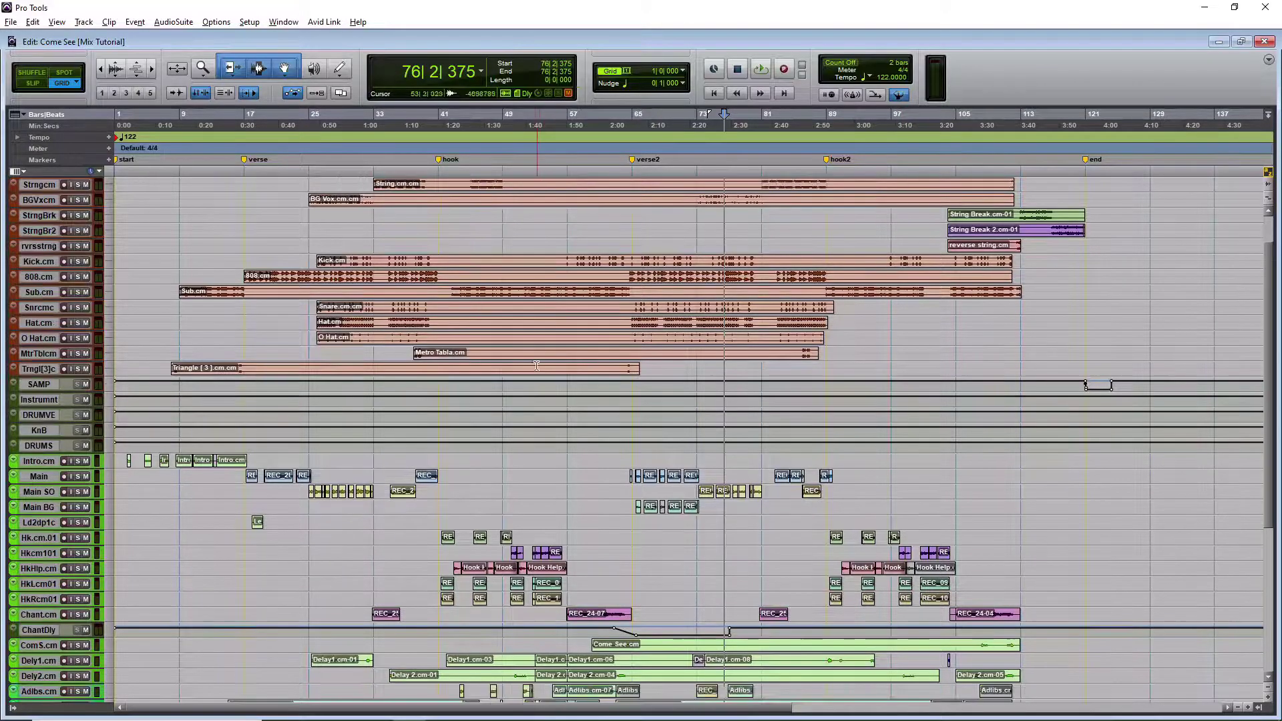
{"action": "scroll", "coordinate": [533, 420], "scroll_direction": "up", "scroll_amount": 7}
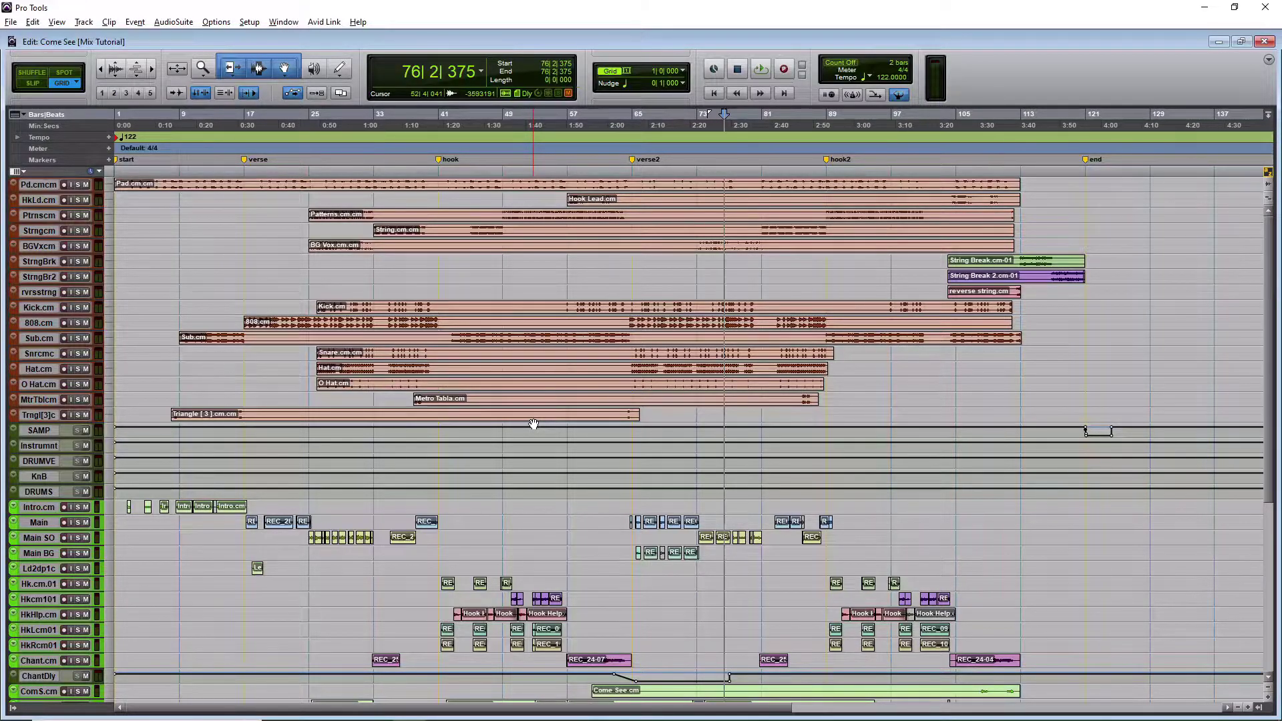
{"action": "key", "text": "ctrl+equal"}
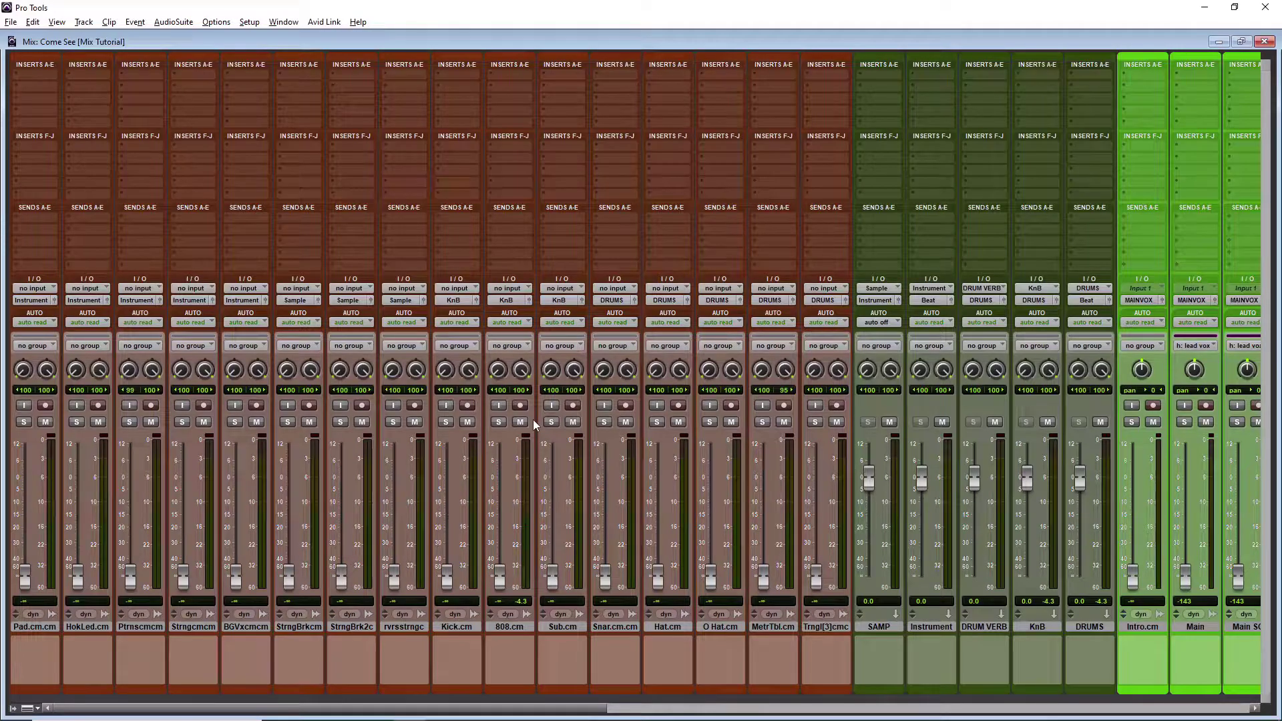
{"action": "left_click_drag", "start_coordinate": [454, 708], "coordinate": [1128, 705]}
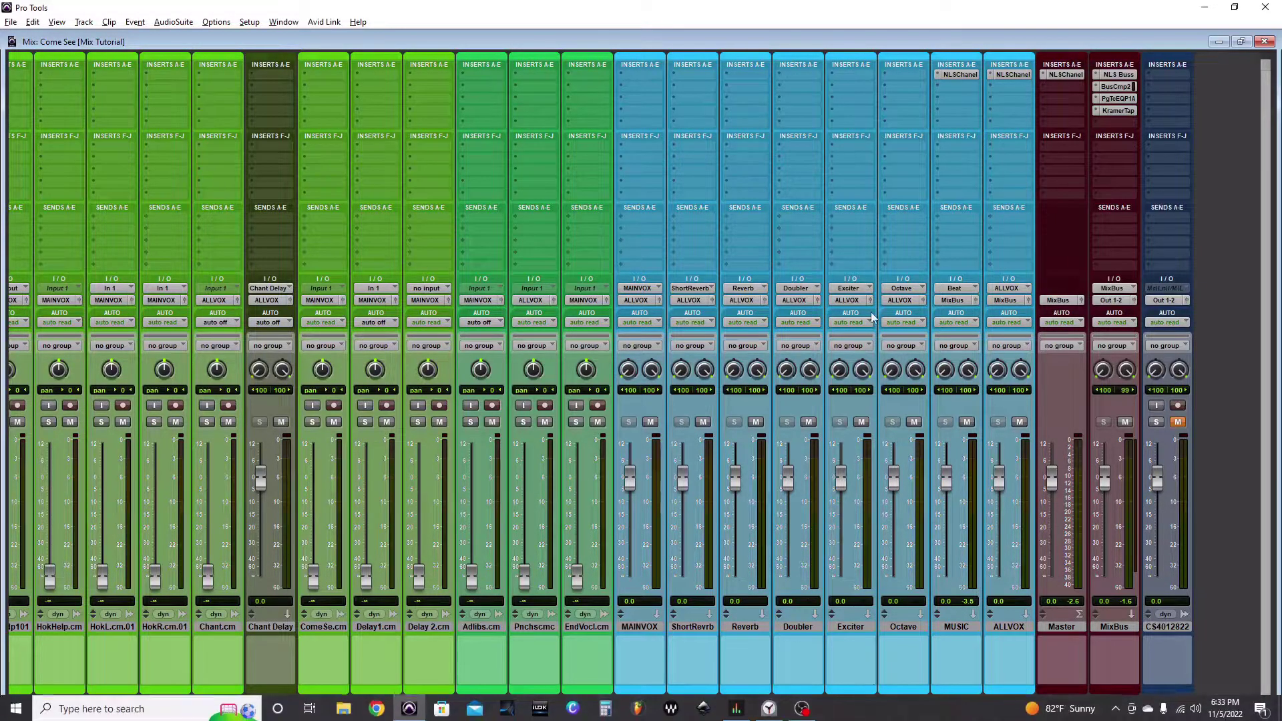
{"action": "key", "text": "alt+Tab"}
{"action": "key", "text": "alt+Tab"}
{"action": "key", "text": "alt+Tab"}
{"action": "key", "text": "Tab"}
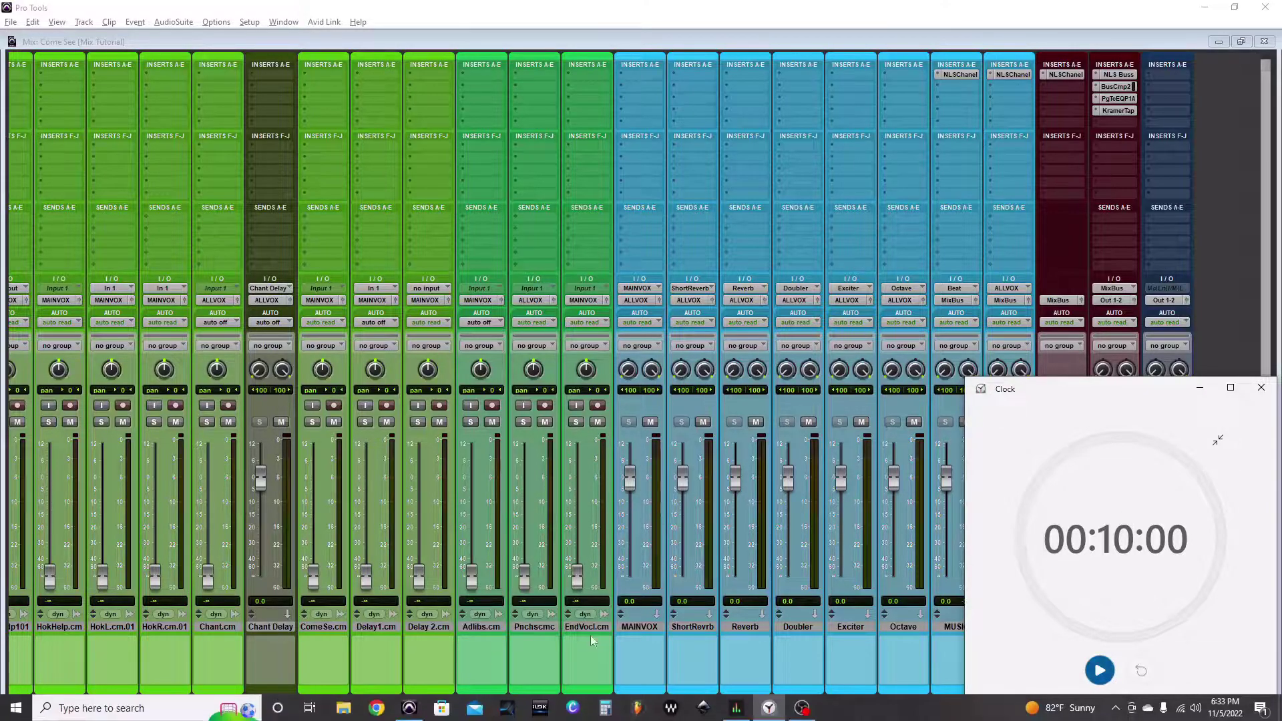
{"action": "left_click_drag", "start_coordinate": [796, 709], "coordinate": [50, 662]}
{"action": "scroll", "coordinate": [565, 671], "scroll_direction": "right", "scroll_amount": 5}
{"action": "scroll", "coordinate": [287, 690], "scroll_direction": "left", "scroll_amount": 5}
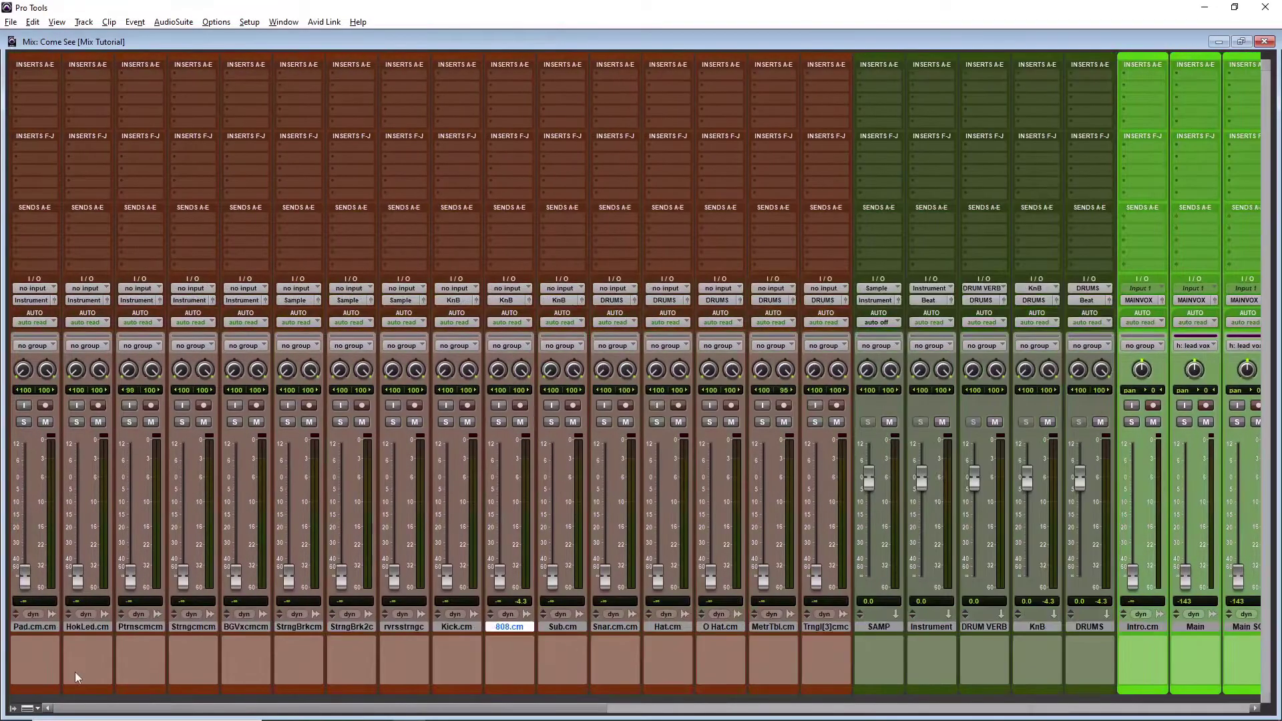
- Switch to the Clock app and start the 10-minute timer
{"action": "key", "text": "alt+Tab"}
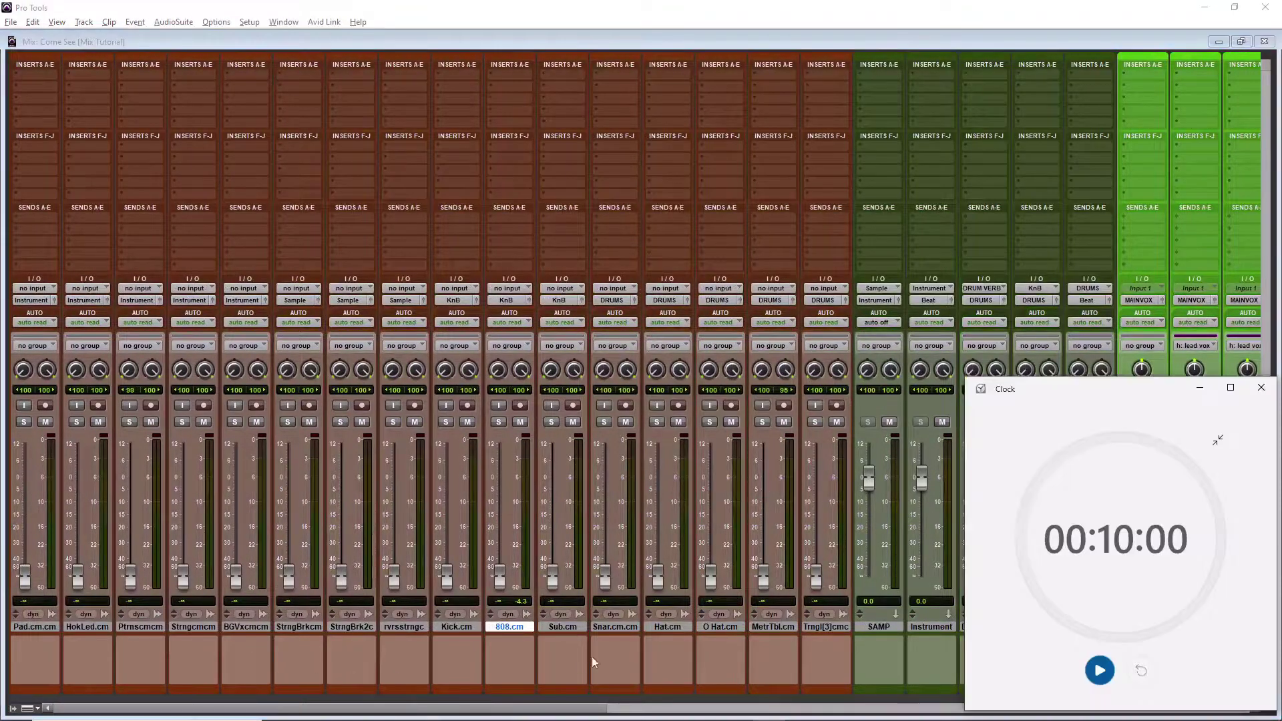
{"action": "left_click", "coordinate": [1100, 671]}
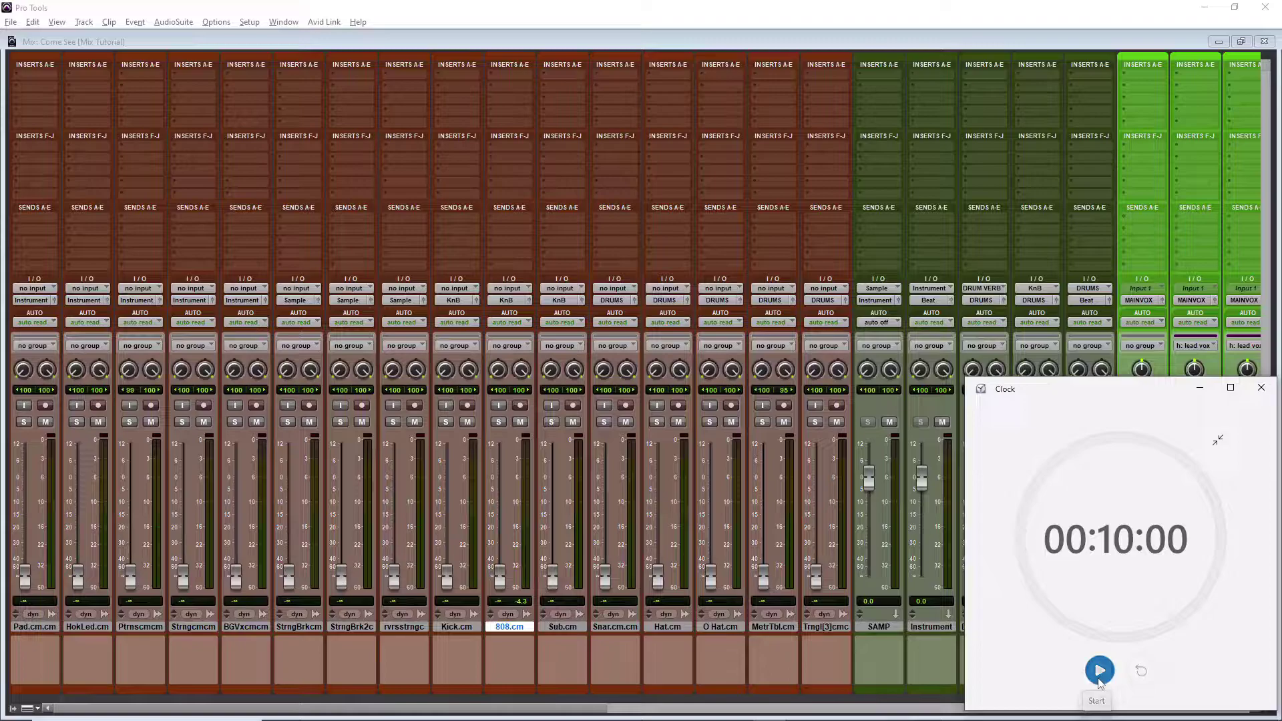
{"action": "left_click", "coordinate": [252, 20]}
{"action": "left_click", "coordinate": [215, 21]}
{"action": "left_click", "coordinate": [216, 21]}
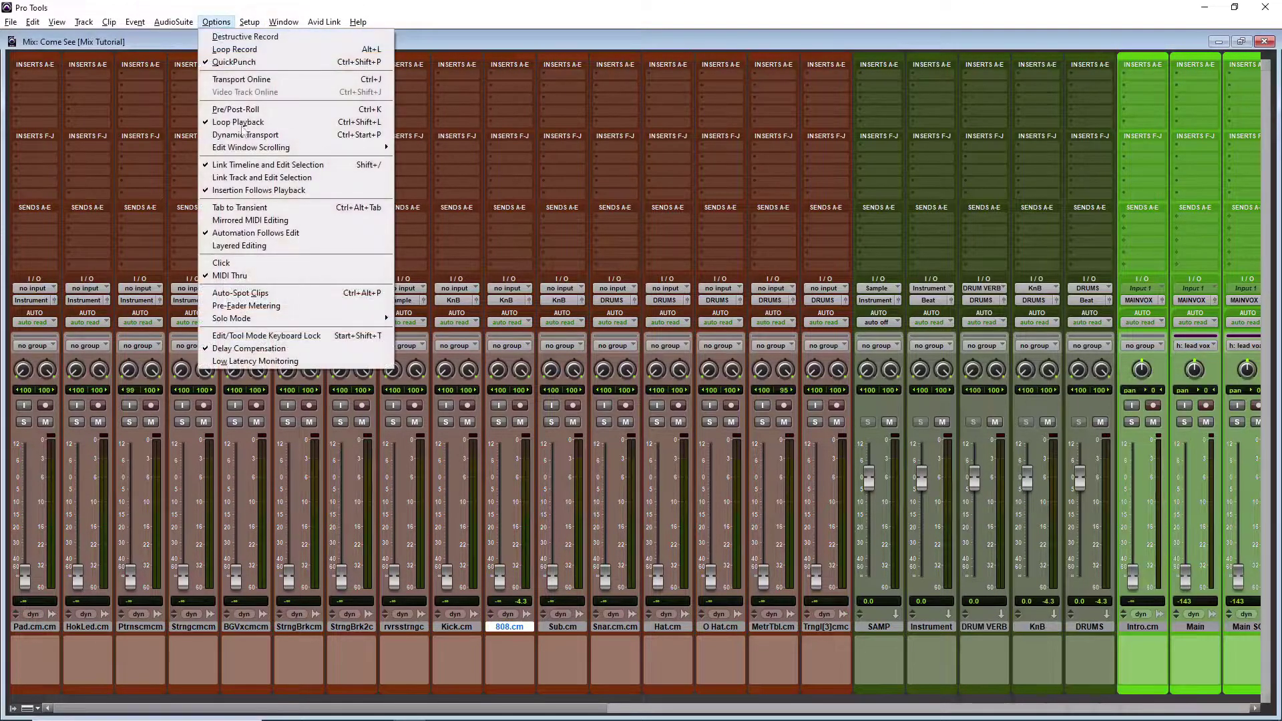
{"action": "left_click", "coordinate": [254, 293]}
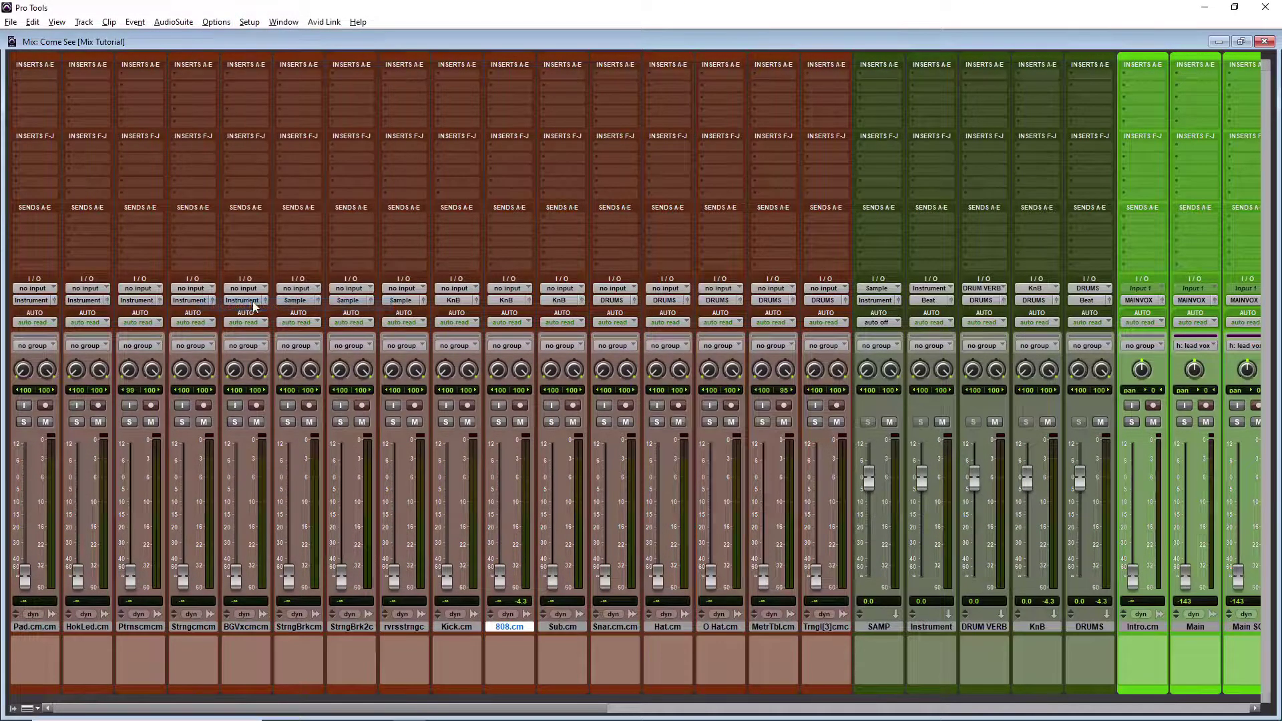
- Start playback and raise the faders of 808 to about -9.1 dB, Kick to +5.0 dB and Snare to +1.1 dB
{"action": "key", "text": "space"}
{"action": "left_click_drag", "start_coordinate": [499, 574], "coordinate": [519, 485]}
{"action": "left_click_drag", "start_coordinate": [446, 574], "coordinate": [499, 501]}
{"action": "left_click_drag", "start_coordinate": [604, 573], "coordinate": [609, 484]}
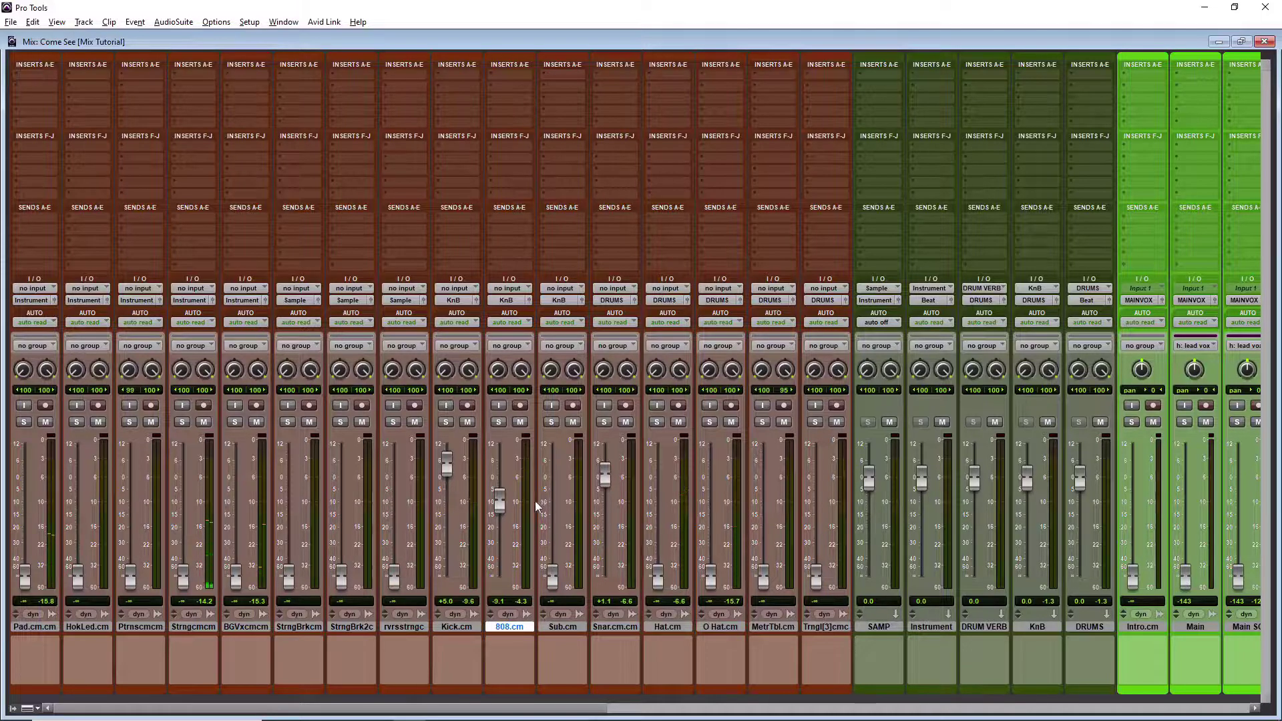
- Select the verse2 section in the edit timeline for playback and return to the mixer
{"action": "key", "text": "ctrl+equal"}
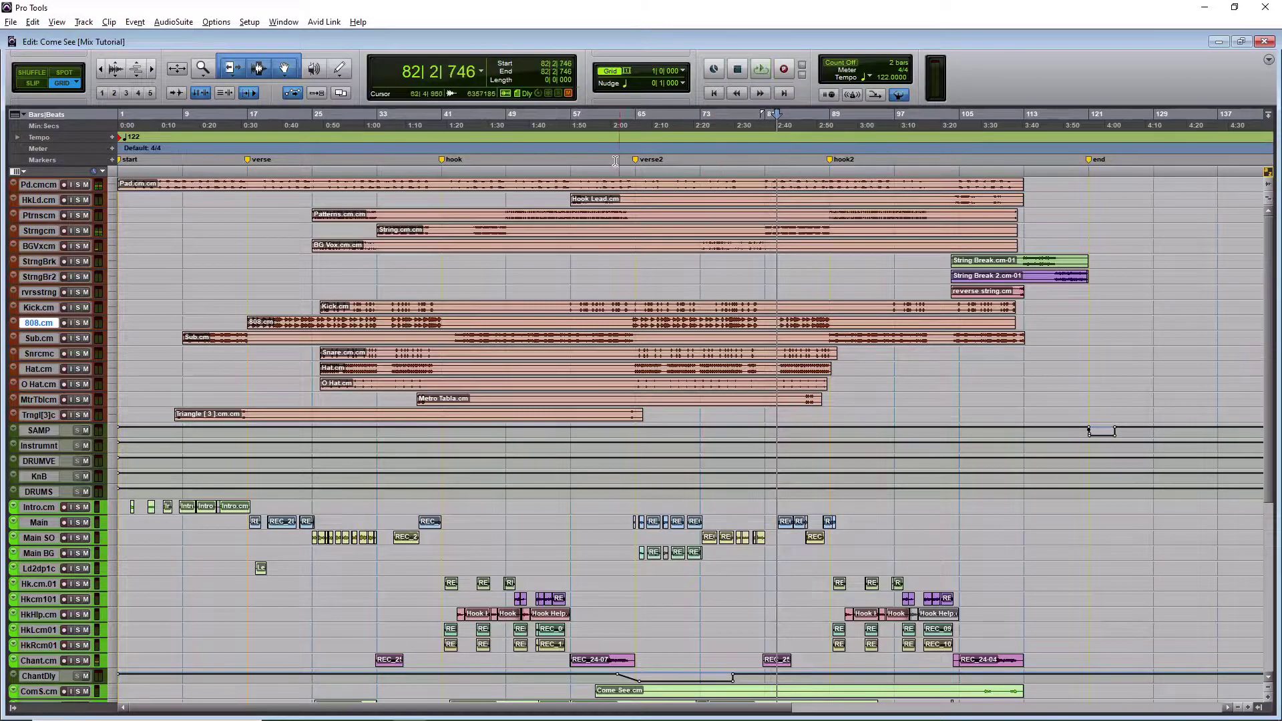
{"action": "left_click_drag", "start_coordinate": [638, 178], "coordinate": [829, 220]}
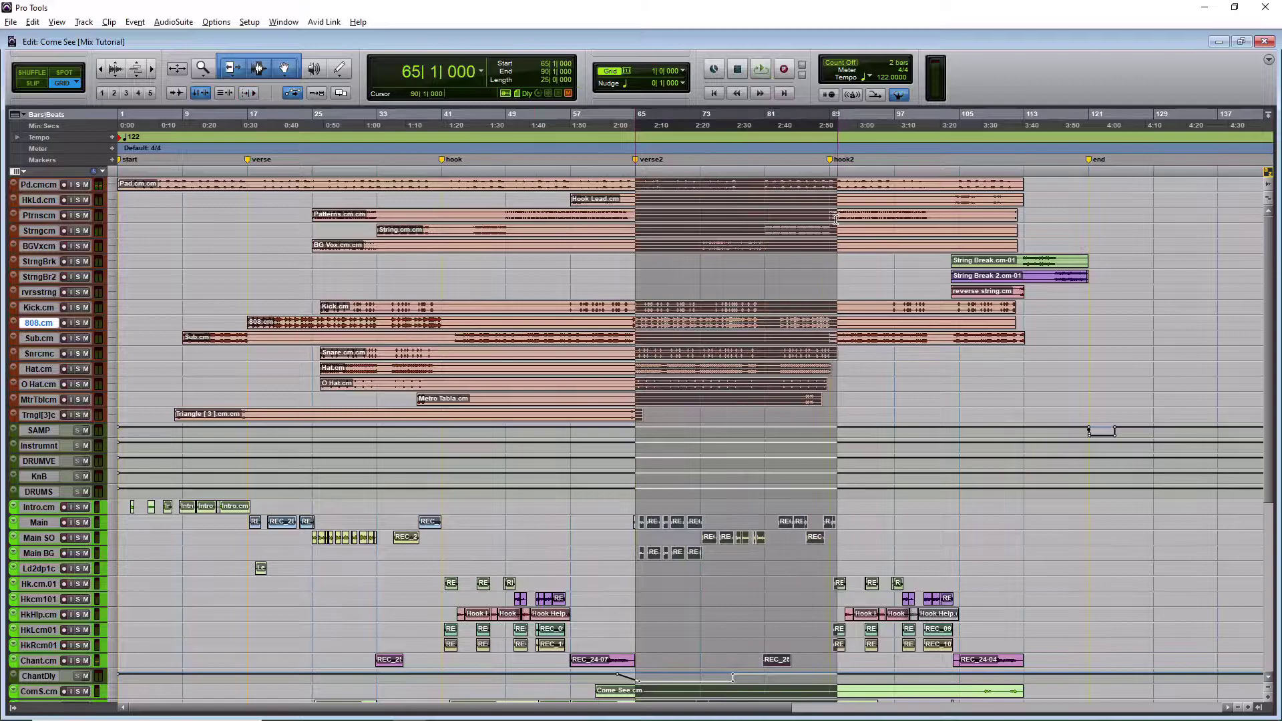
{"action": "key", "text": "ctrl+equal"}
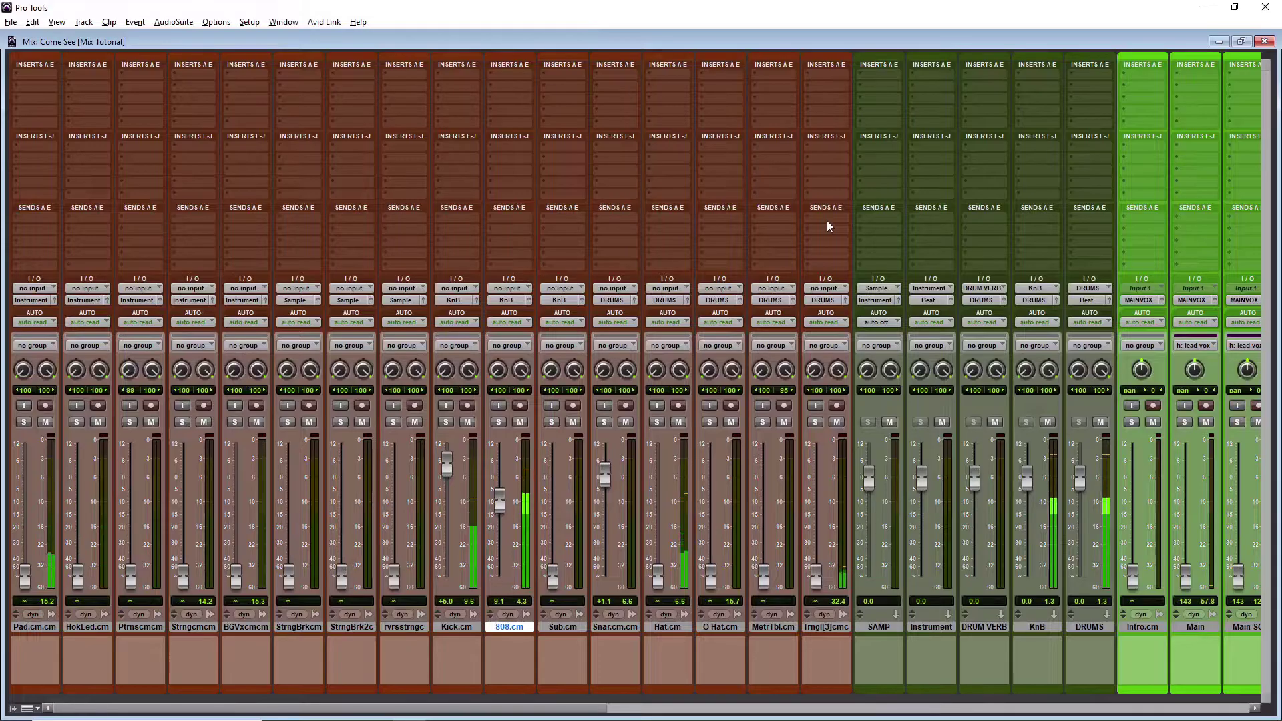
- Switch to OBS to check the recording's audio levels, and minimize the OBS and Clock windows
{"action": "key", "text": "alt+Tab"}
{"action": "key", "text": "alt+Tab"}
{"action": "left_click", "coordinate": [791, 386]}
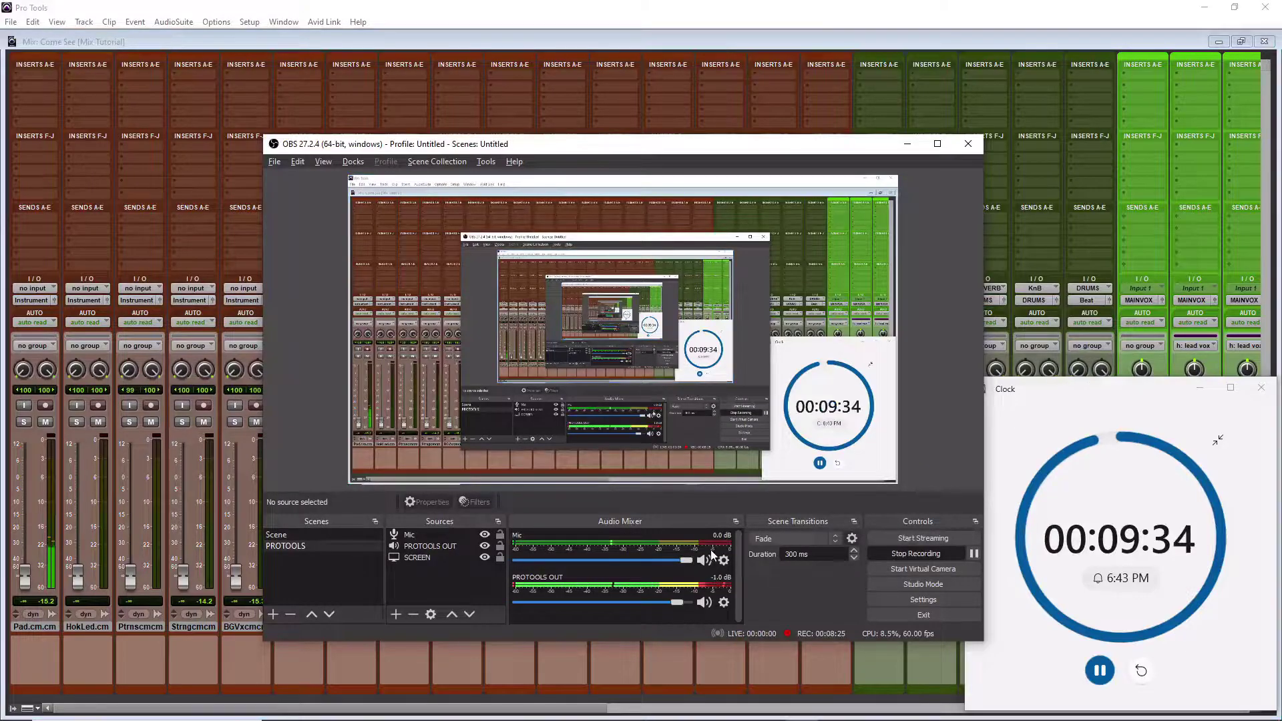
{"action": "left_click", "coordinate": [906, 143]}
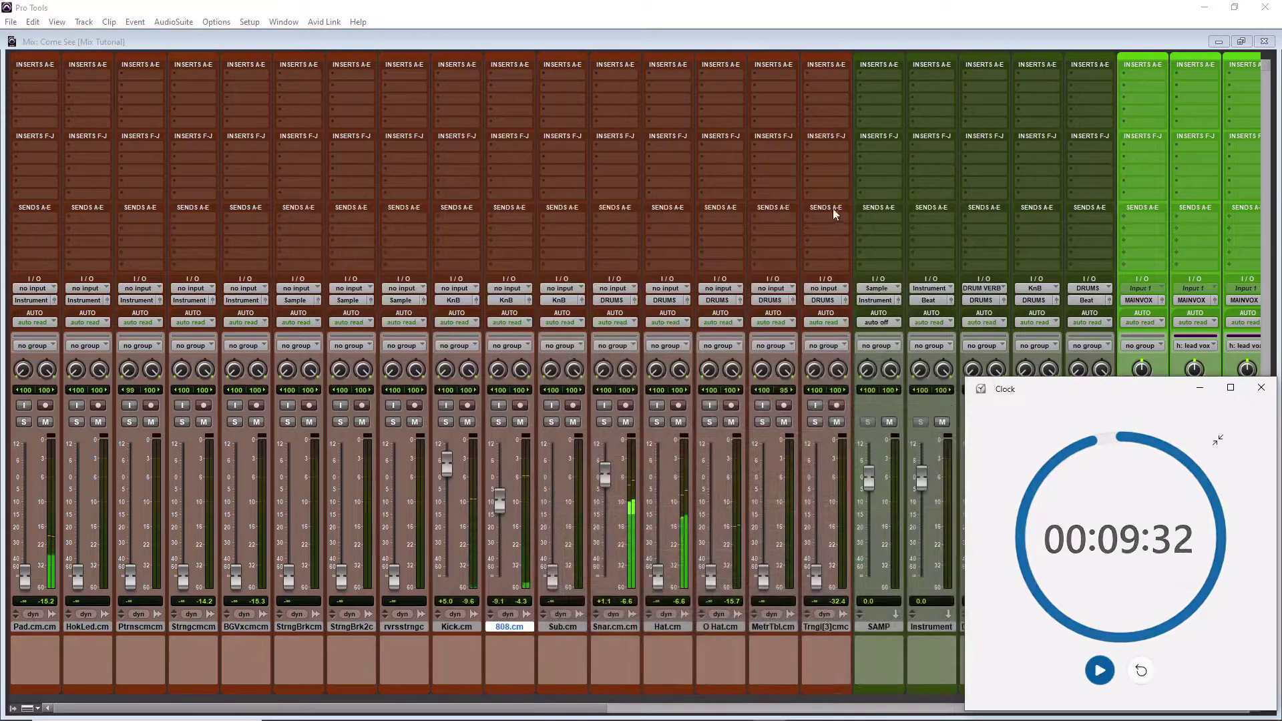
{"action": "left_click", "coordinate": [1200, 388]}
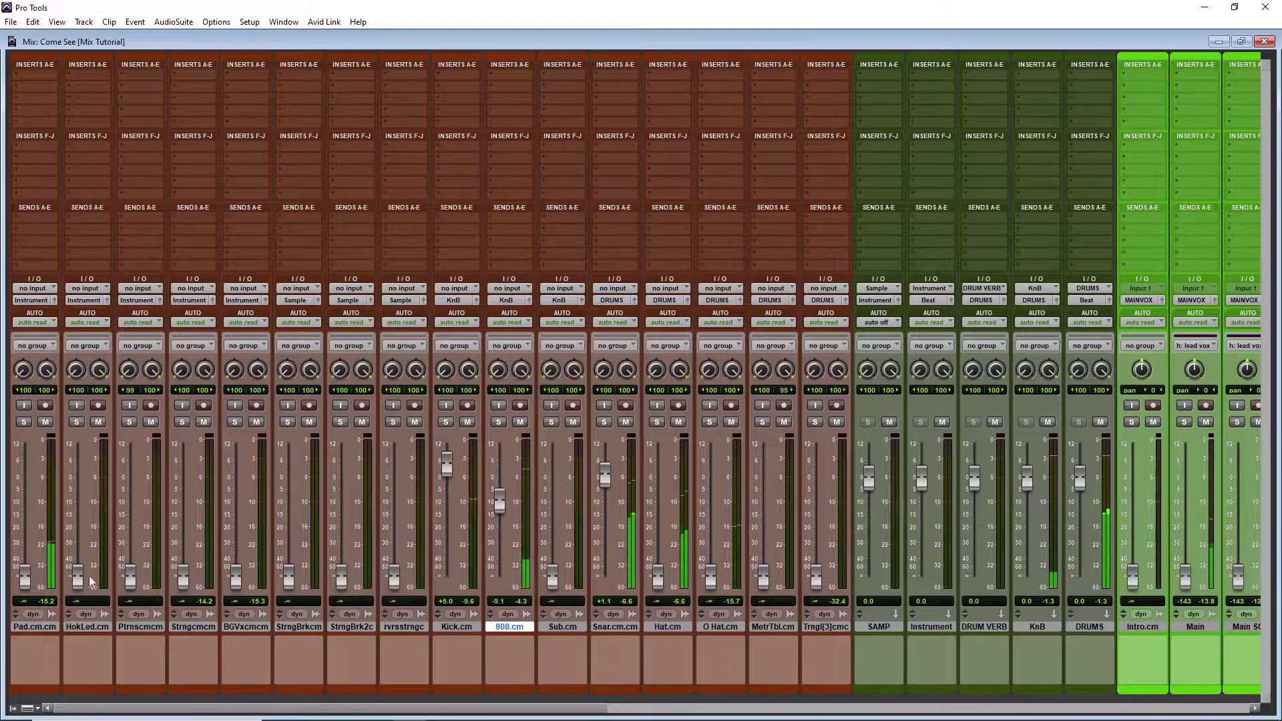
- Set the faders of Pad to about -4.6 dB, Snare to -2.5 dB, Hat to -0.4 dB and the BG Vox sample to -10.2 dB
{"action": "left_click_drag", "start_coordinate": [25, 576], "coordinate": [26, 494]}
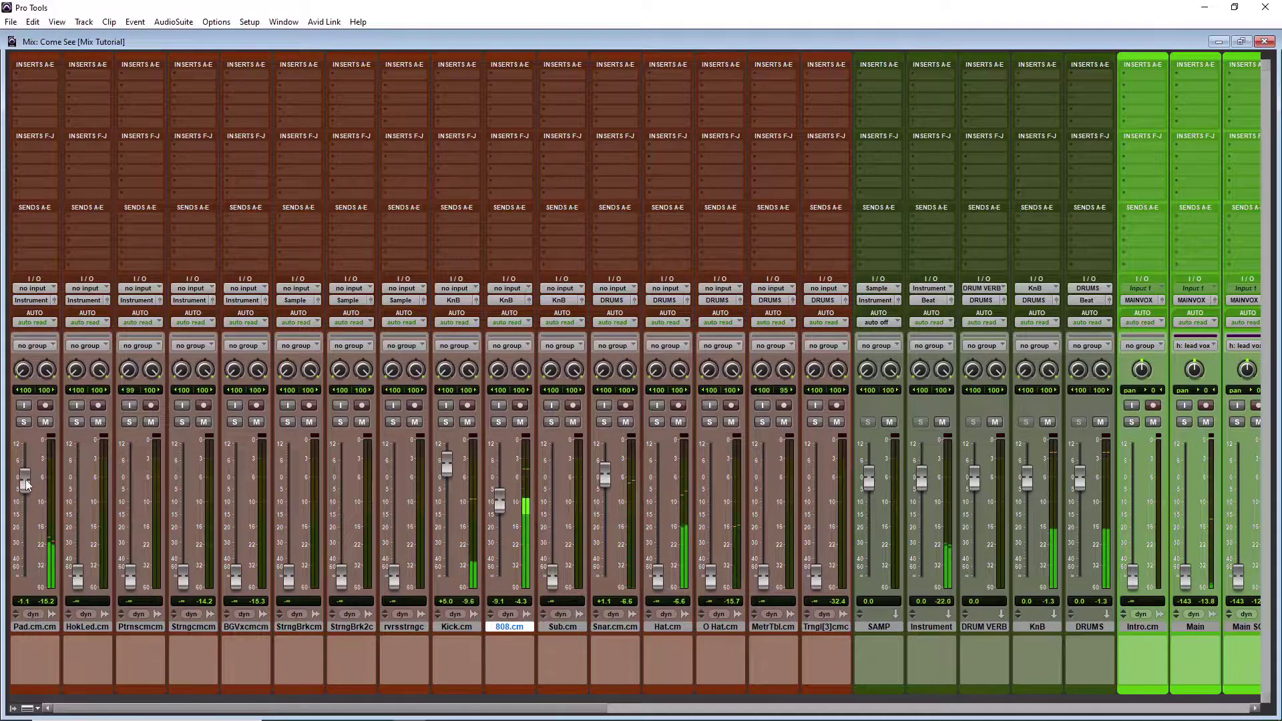
{"action": "left_click_drag", "start_coordinate": [596, 481], "coordinate": [608, 487]}
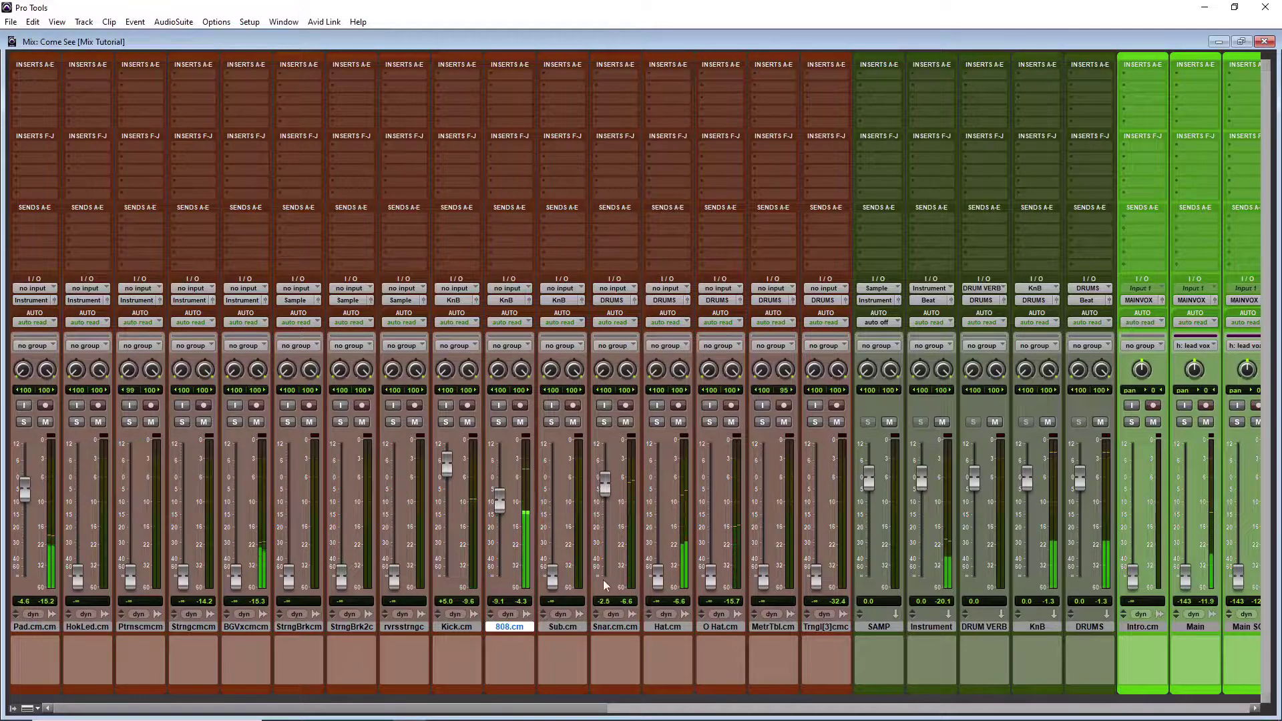
{"action": "left_click_drag", "start_coordinate": [657, 575], "coordinate": [658, 500]}
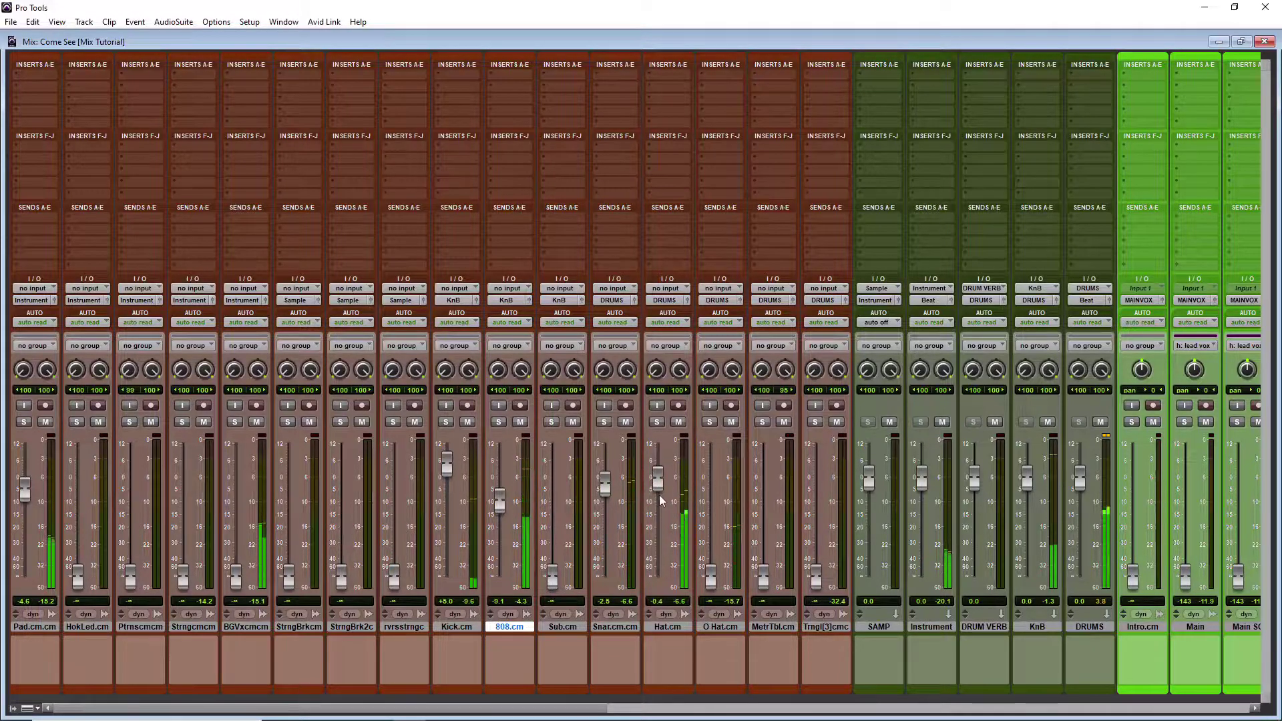
{"action": "left_click_drag", "start_coordinate": [233, 574], "coordinate": [239, 519]}
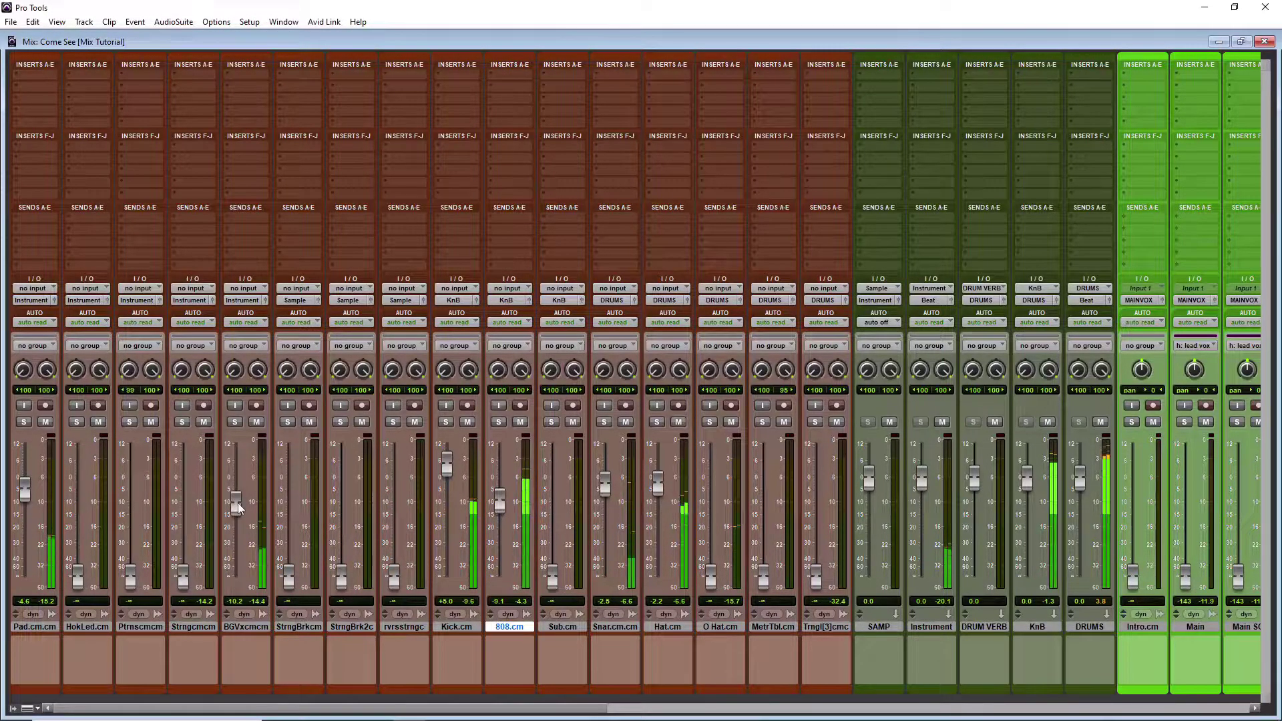
- Lower 808 to about -10.7 dB, BG Vox to -13.1, Pad to -5.7, Snare to -2.7 and Hat to -3.8, and raise O Hat to -5.7
{"action": "left_click_drag", "start_coordinate": [506, 507], "coordinate": [506, 513]}
{"action": "left_click_drag", "start_coordinate": [236, 514], "coordinate": [237, 510]}
{"action": "left_click_drag", "start_coordinate": [28, 496], "coordinate": [28, 500]}
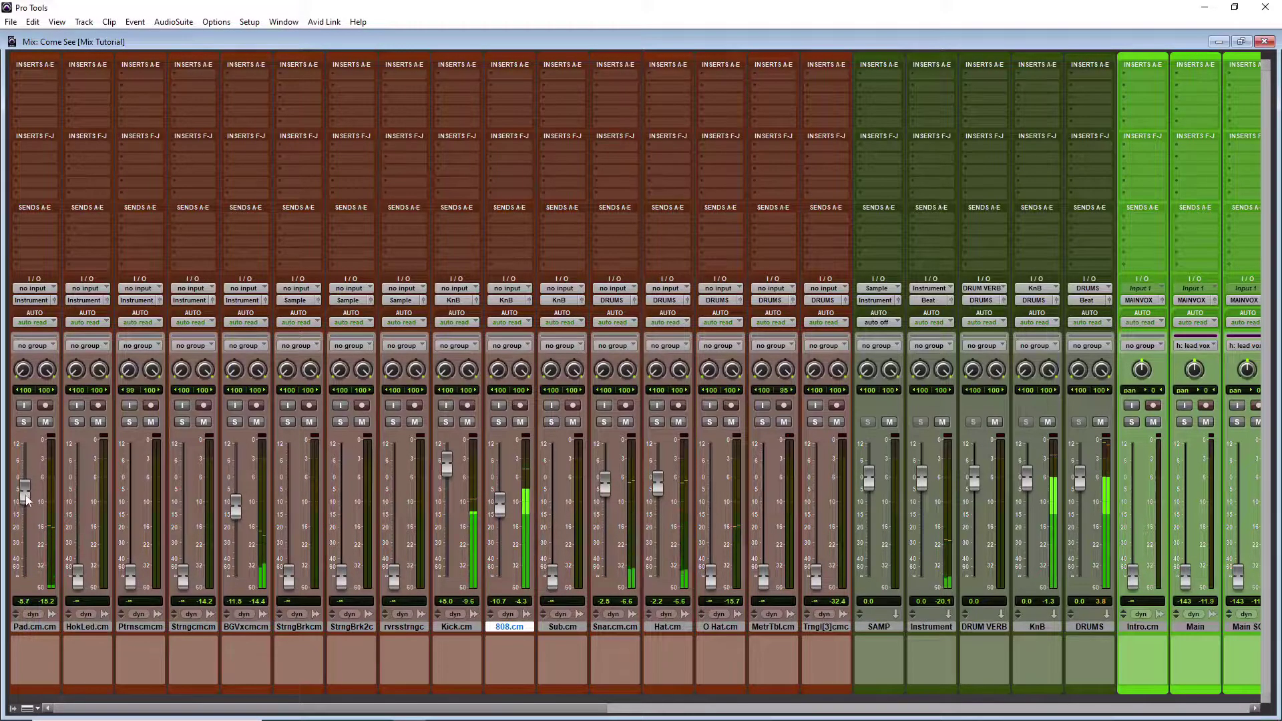
{"action": "left_click_drag", "start_coordinate": [609, 486], "coordinate": [659, 489]}
{"action": "left_click_drag", "start_coordinate": [714, 577], "coordinate": [718, 518]}
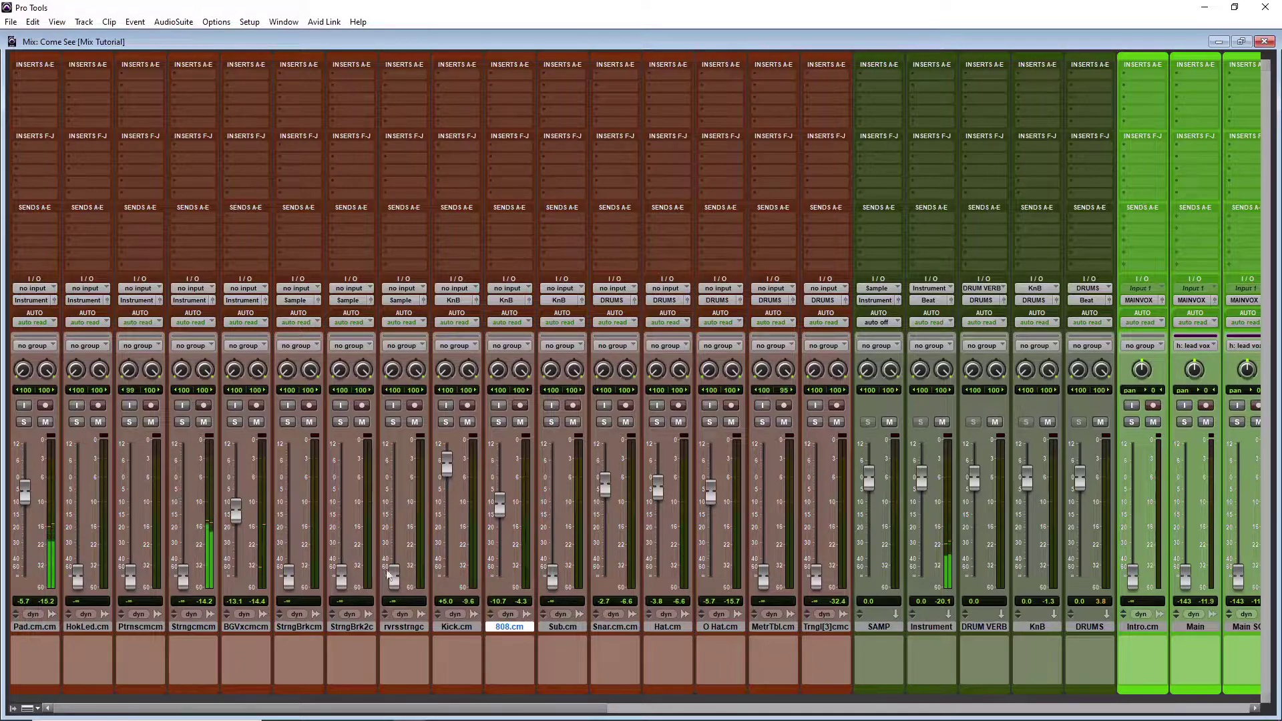
- Select the first eight bars of verse2, from bar 65 to 73, play that range and return to the mixer
{"action": "key", "text": "ctrl+equal"}
{"action": "left_click", "coordinate": [759, 579]}
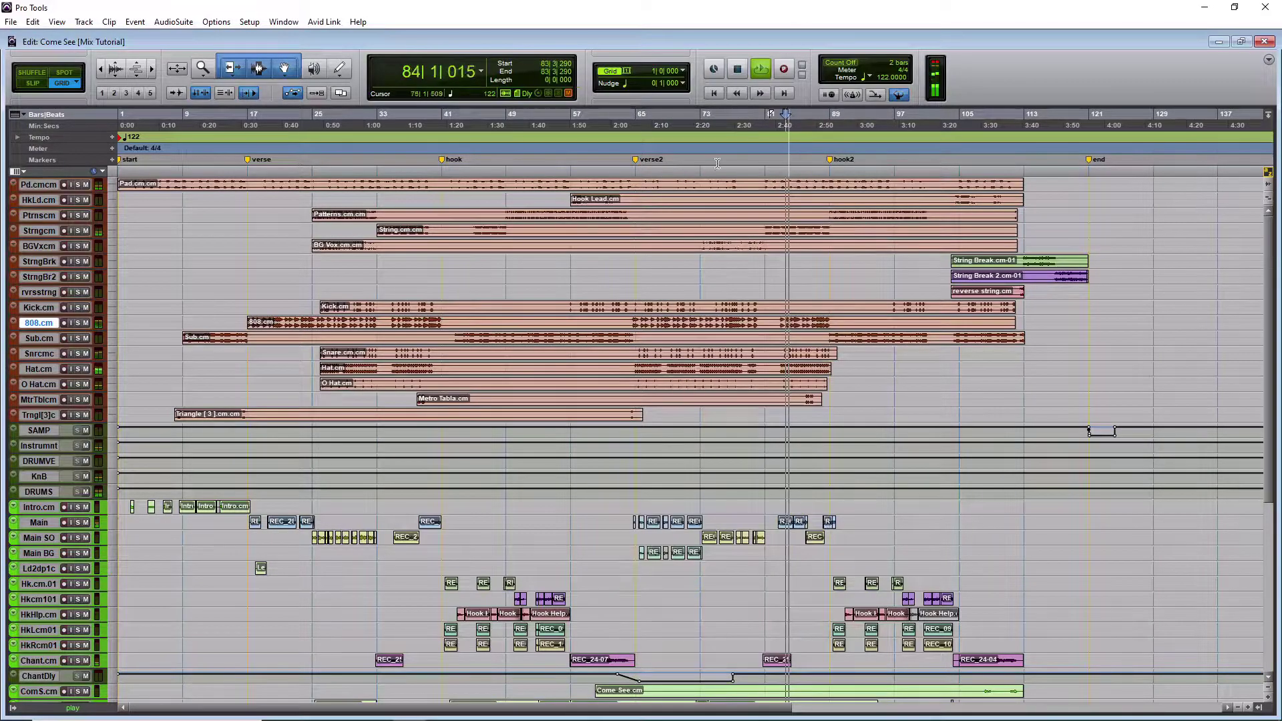
{"action": "key", "text": "space"}
{"action": "left_click_drag", "start_coordinate": [635, 171], "coordinate": [700, 165]}
{"action": "left_click", "coordinate": [636, 160]}
{"action": "key", "text": "space"}
{"action": "key", "text": "space"}
{"action": "key", "text": "space"}
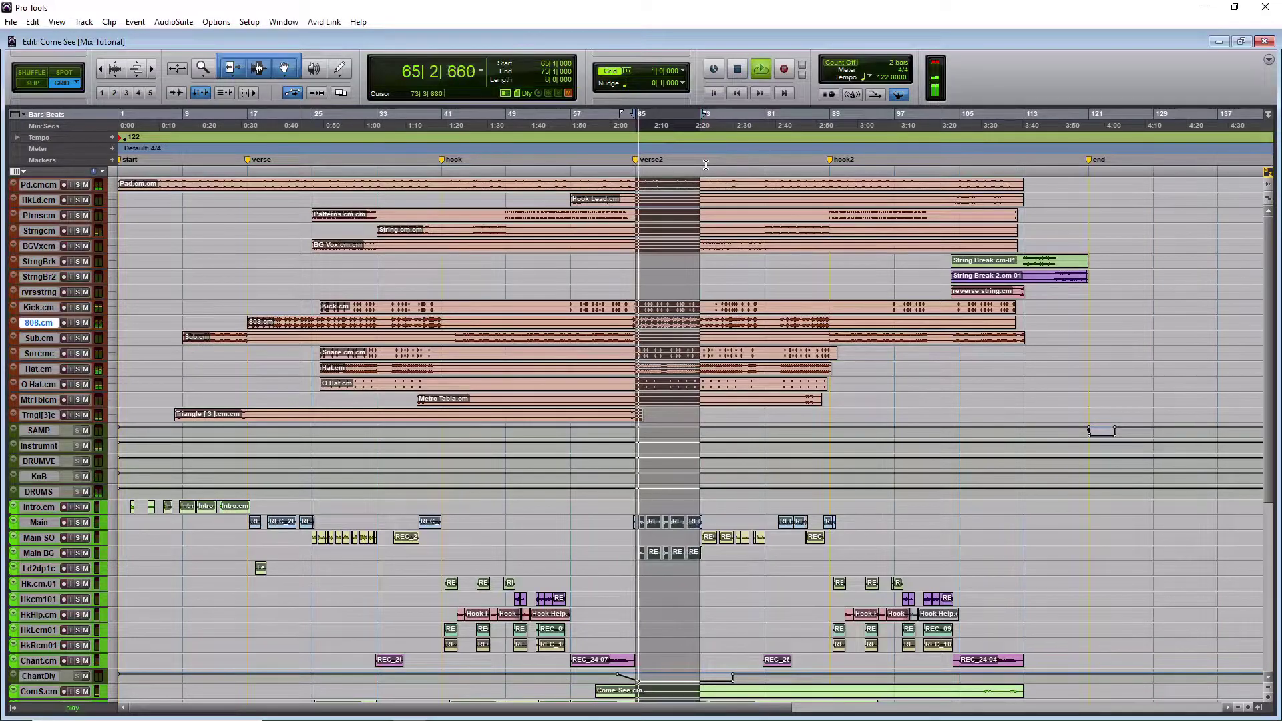
{"action": "key", "text": "ctrl+equal"}
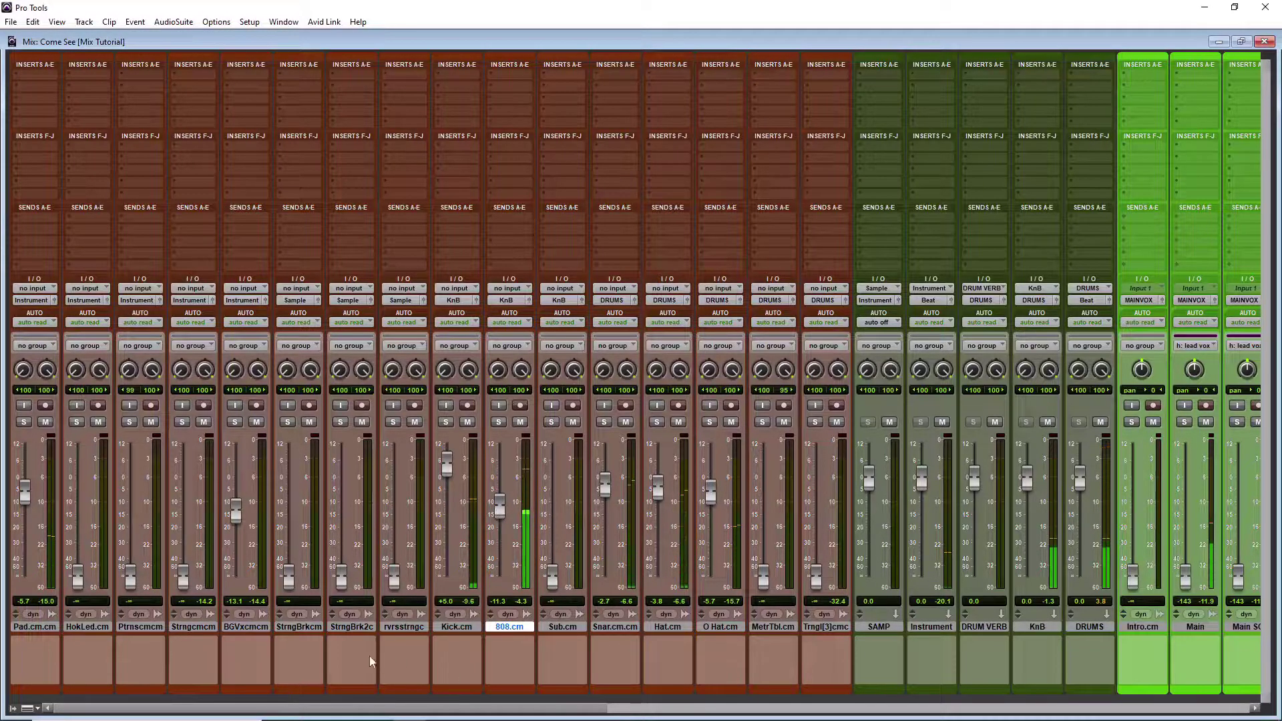
- Suspend the mix groups, raise the Main vocal to about +1.6 dB, and pull Main SO and Main BG all the way down
{"action": "left_click_drag", "start_coordinate": [331, 707], "coordinate": [698, 705]}
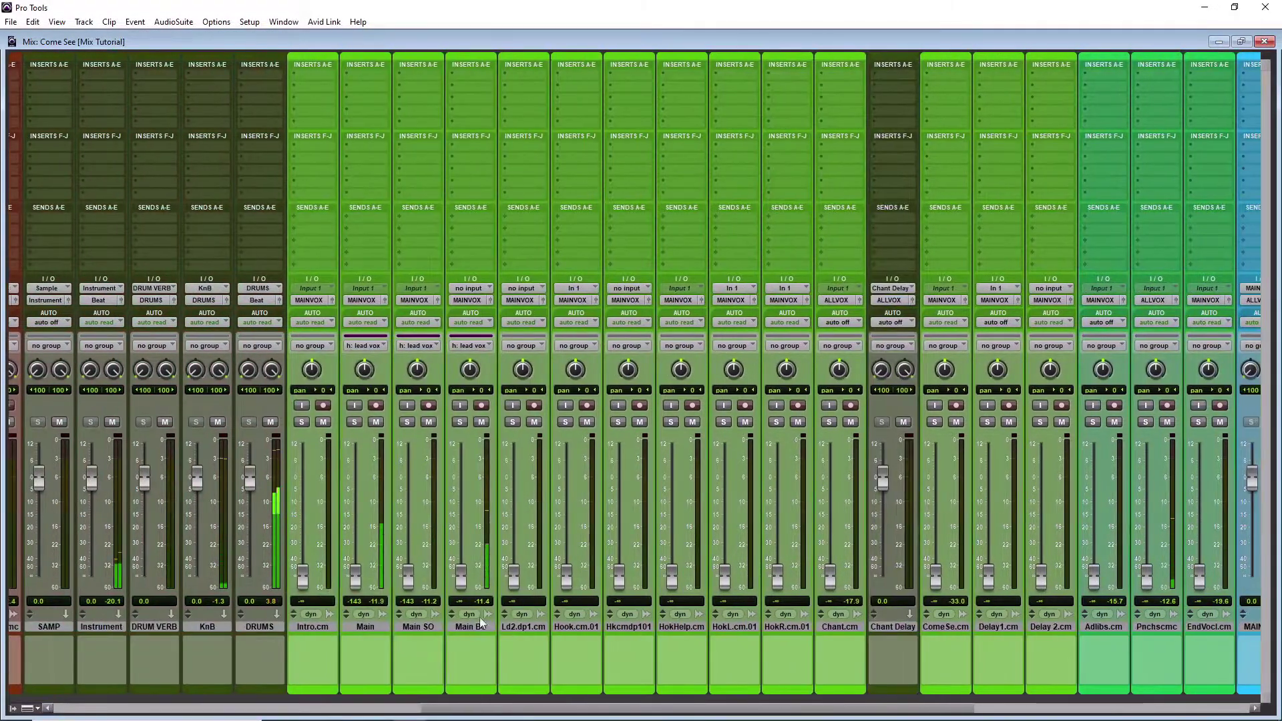
{"action": "left_click_drag", "start_coordinate": [359, 588], "coordinate": [358, 493]}
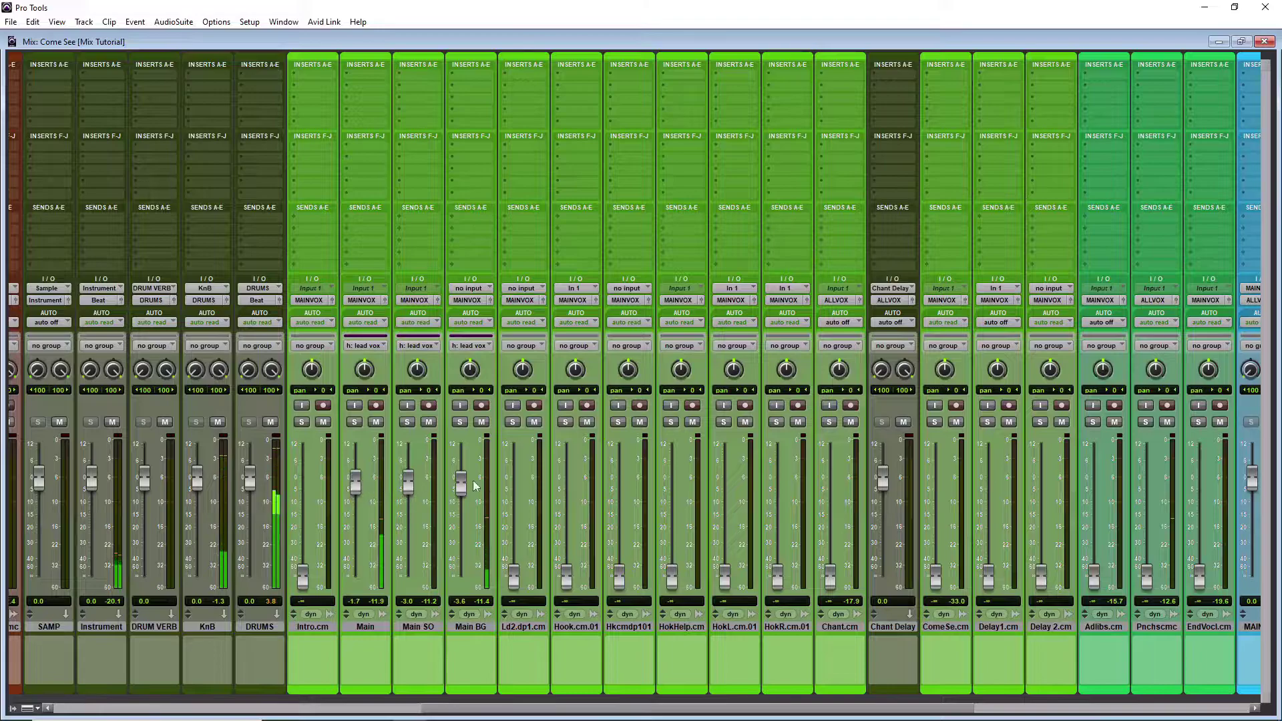
{"action": "key", "text": "ctrl+shift+g"}
{"action": "left_click_drag", "start_coordinate": [463, 489], "coordinate": [464, 580]}
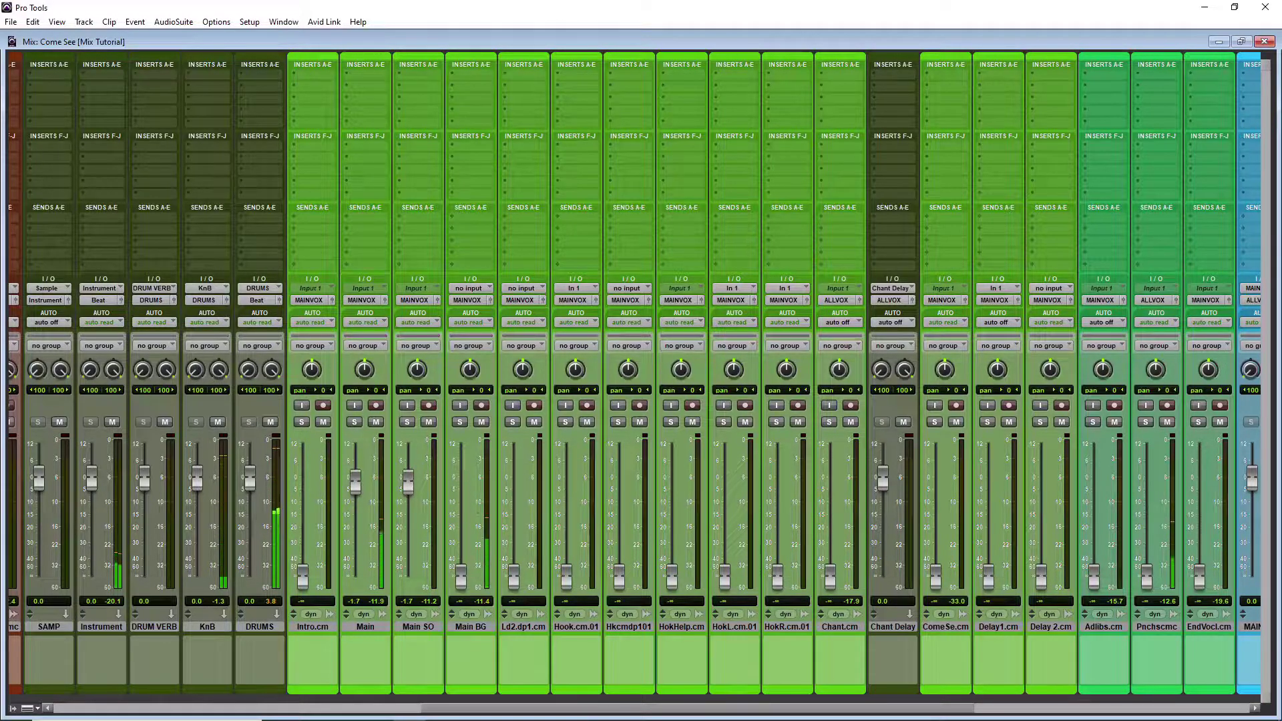
{"action": "left_click_drag", "start_coordinate": [408, 486], "coordinate": [408, 580]}
{"action": "mouse_move", "coordinate": [358, 495]}
{"action": "left_mouse_down"}
{"action": "mouse_move", "coordinate": [365, 477]}
{"action": "mouse_move", "coordinate": [353, 492]}
{"action": "left_mouse_up"}
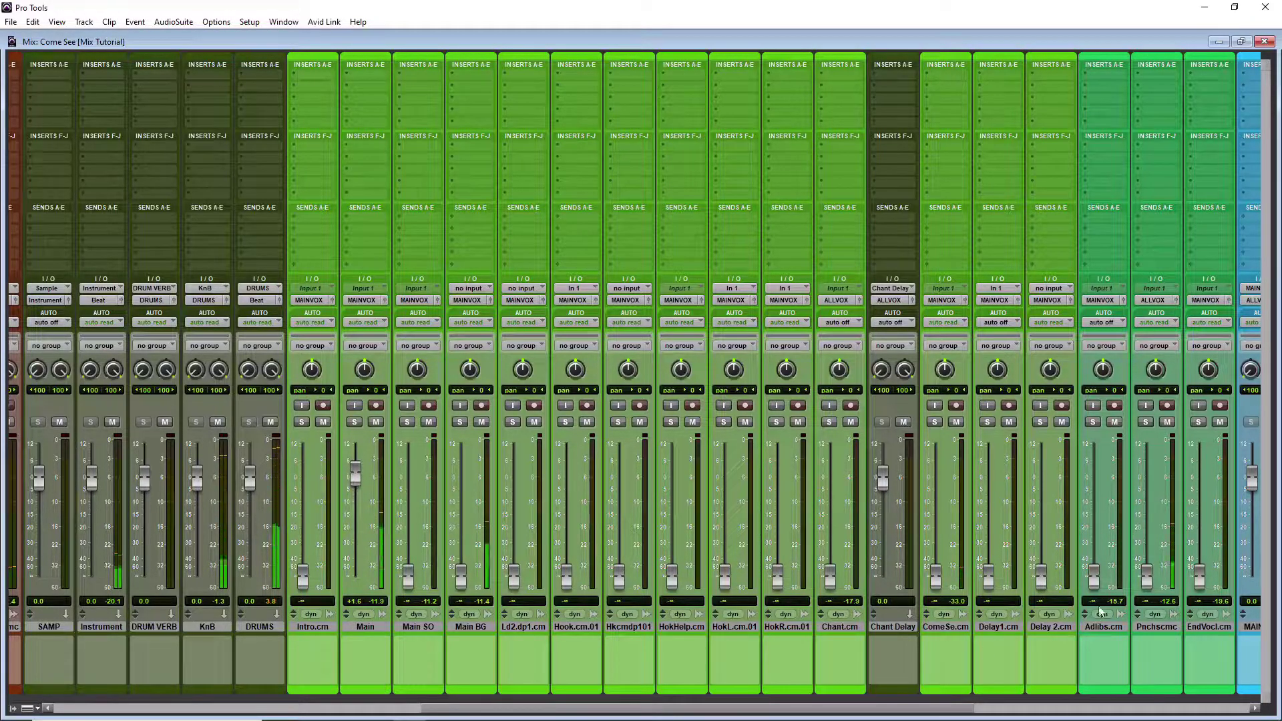
- Rebalance the beat around the vocal: 808 at about -5.9 dB, Hat at -5.9 dB, Kick at +6.5 dB and Pad at -4.1 dB
{"action": "left_click_drag", "start_coordinate": [455, 708], "coordinate": [86, 709]}
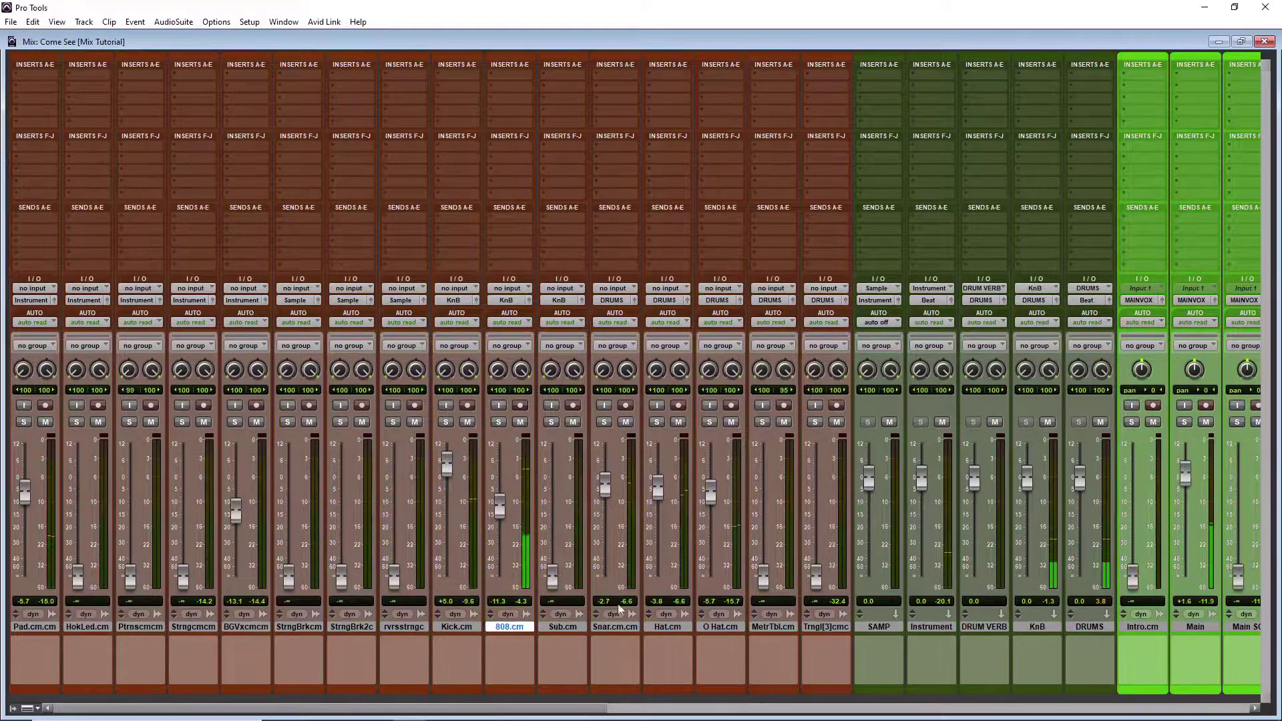
{"action": "left_click_drag", "start_coordinate": [509, 514], "coordinate": [505, 496]}
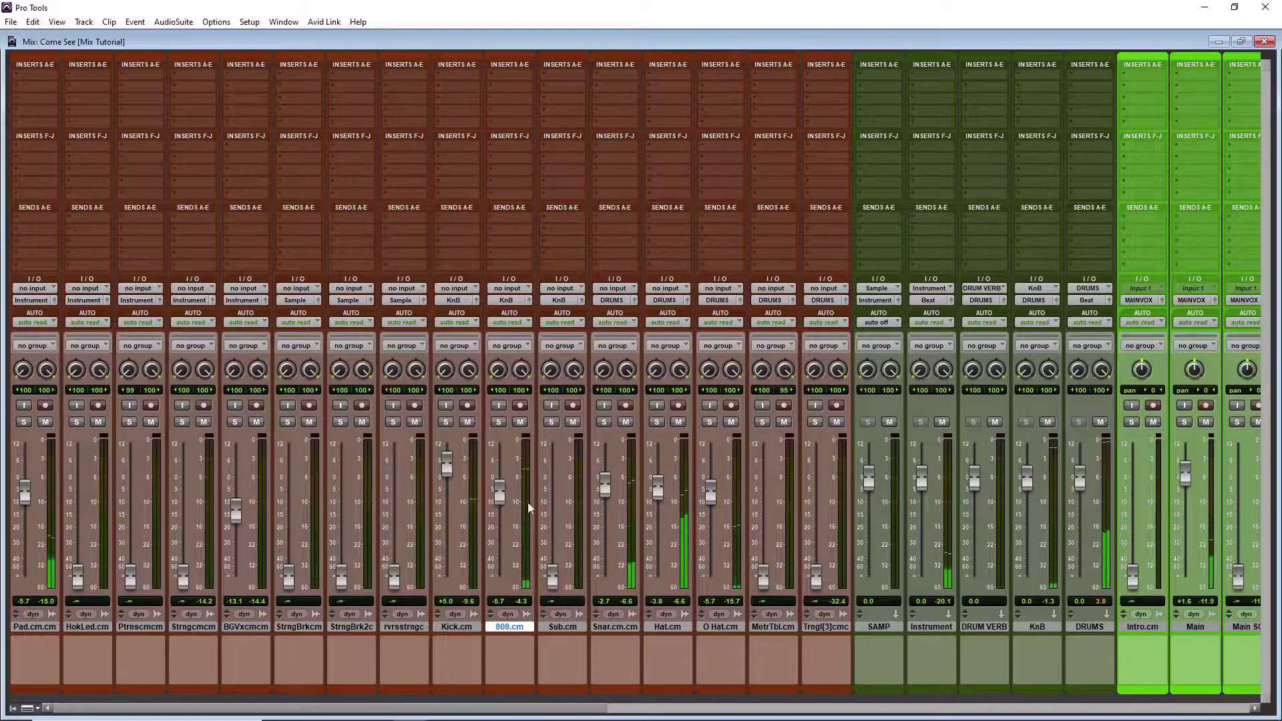
{"action": "left_click_drag", "start_coordinate": [655, 492], "coordinate": [655, 499]}
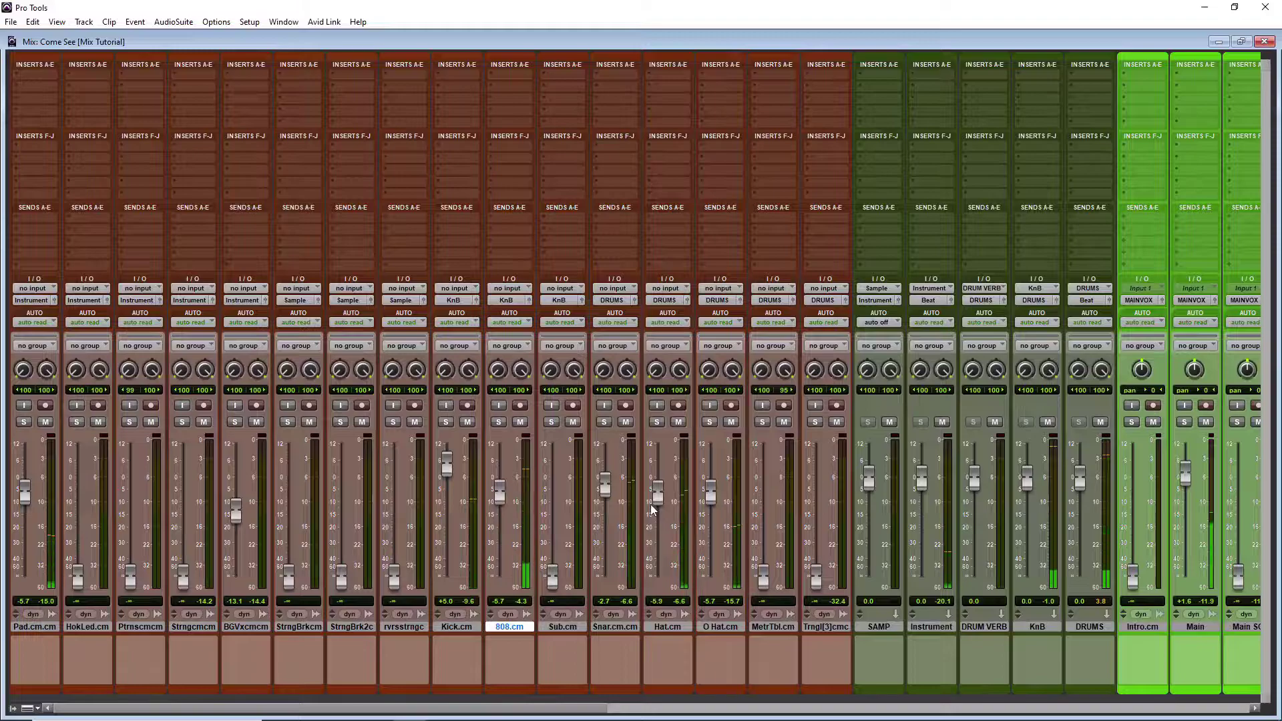
{"action": "left_click_drag", "start_coordinate": [448, 467], "coordinate": [447, 466]}
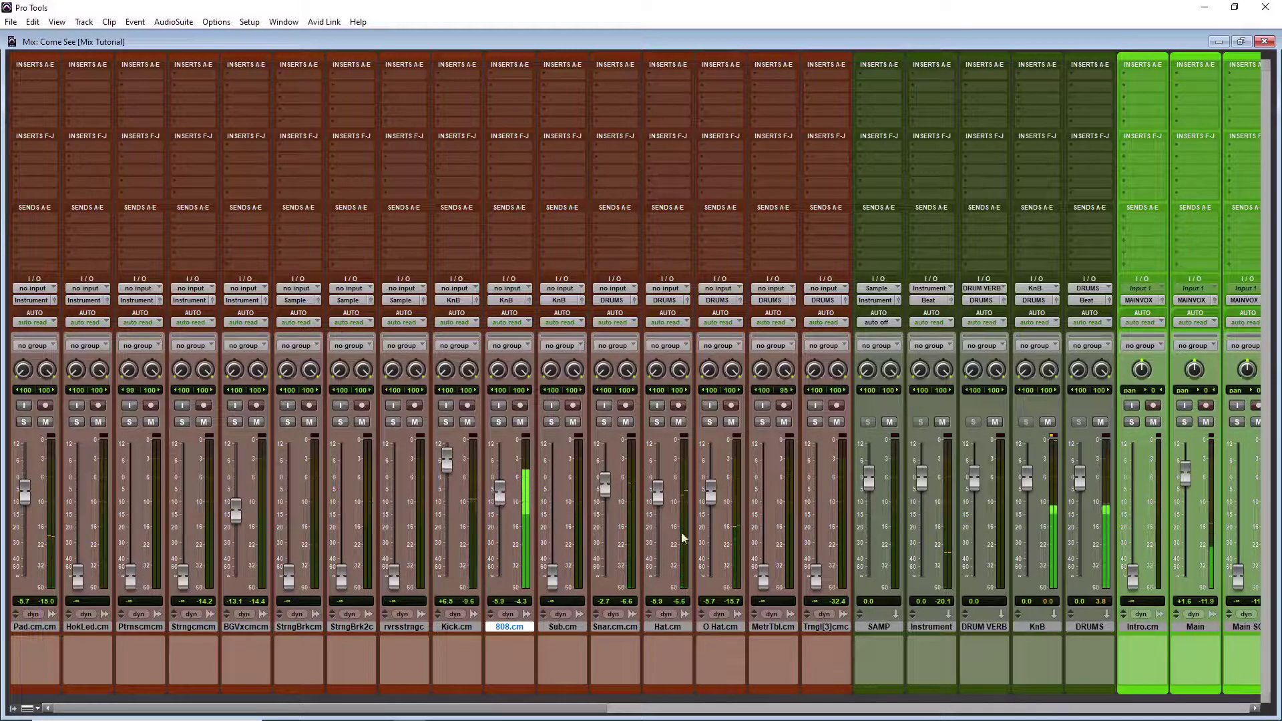
{"action": "left_click_drag", "start_coordinate": [27, 502], "coordinate": [27, 493]}
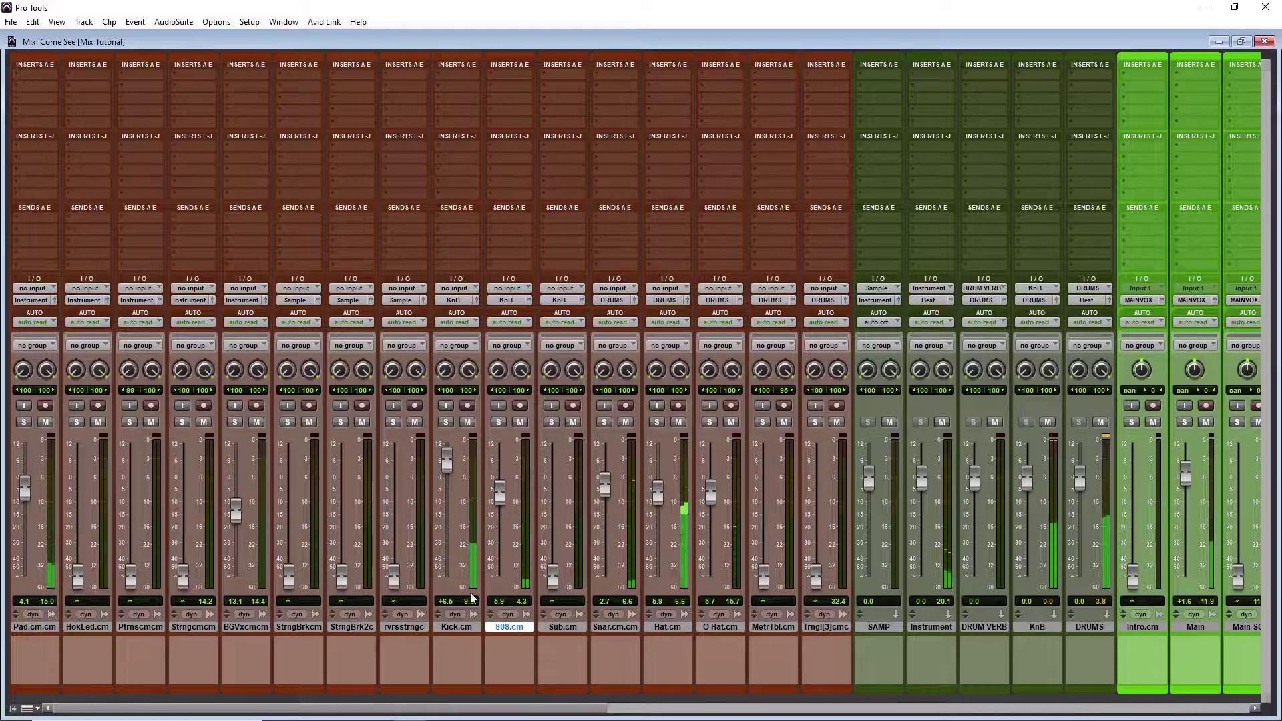
- Raise Main BG to about -7.8 dB and set the Pnchs vocal track to about -3.3 dB
{"action": "left_click_drag", "start_coordinate": [318, 708], "coordinate": [598, 701]}
{"action": "left_click_drag", "start_coordinate": [656, 576], "coordinate": [656, 499]}
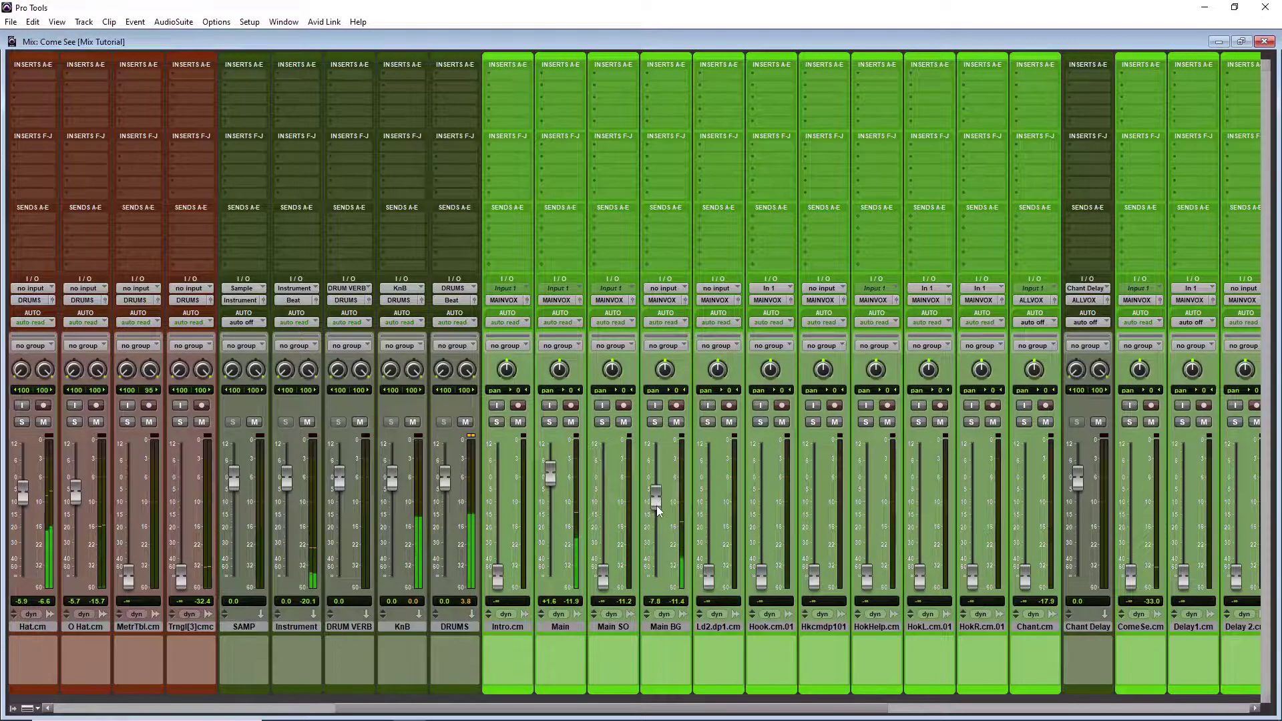
{"action": "left_click_drag", "start_coordinate": [586, 708], "coordinate": [825, 703]}
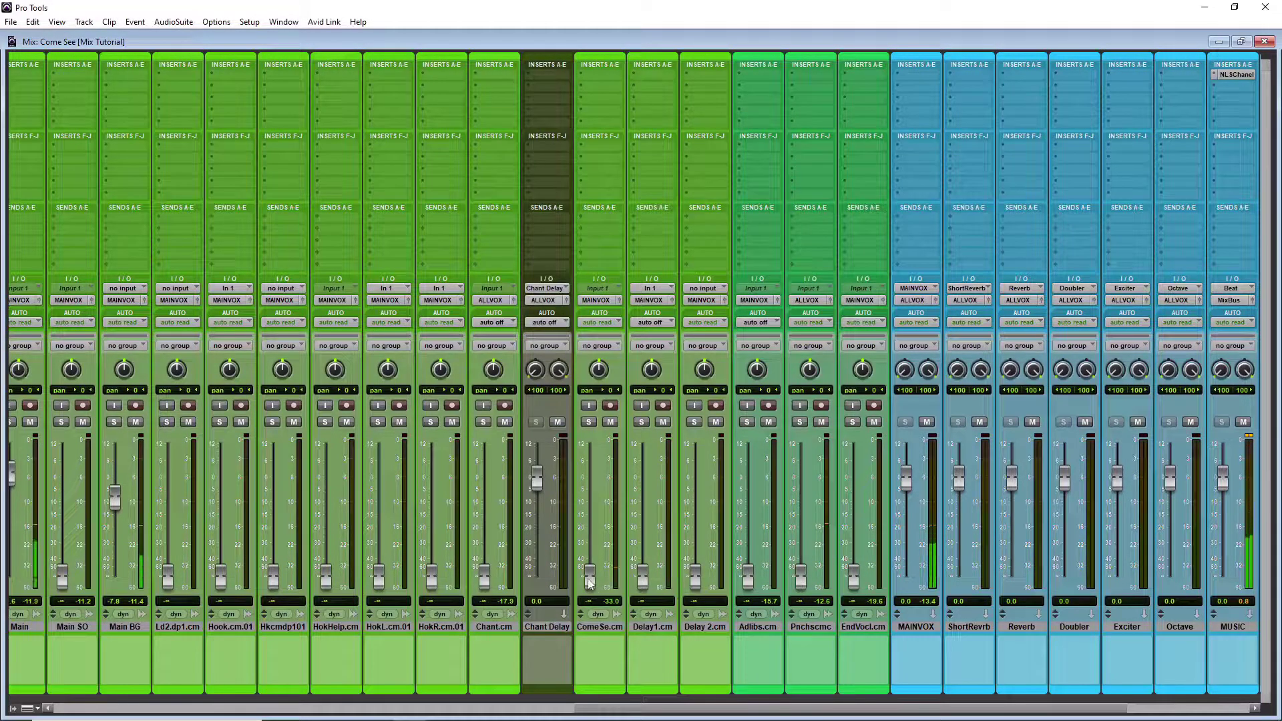
{"action": "left_click_drag", "start_coordinate": [801, 574], "coordinate": [801, 491]}
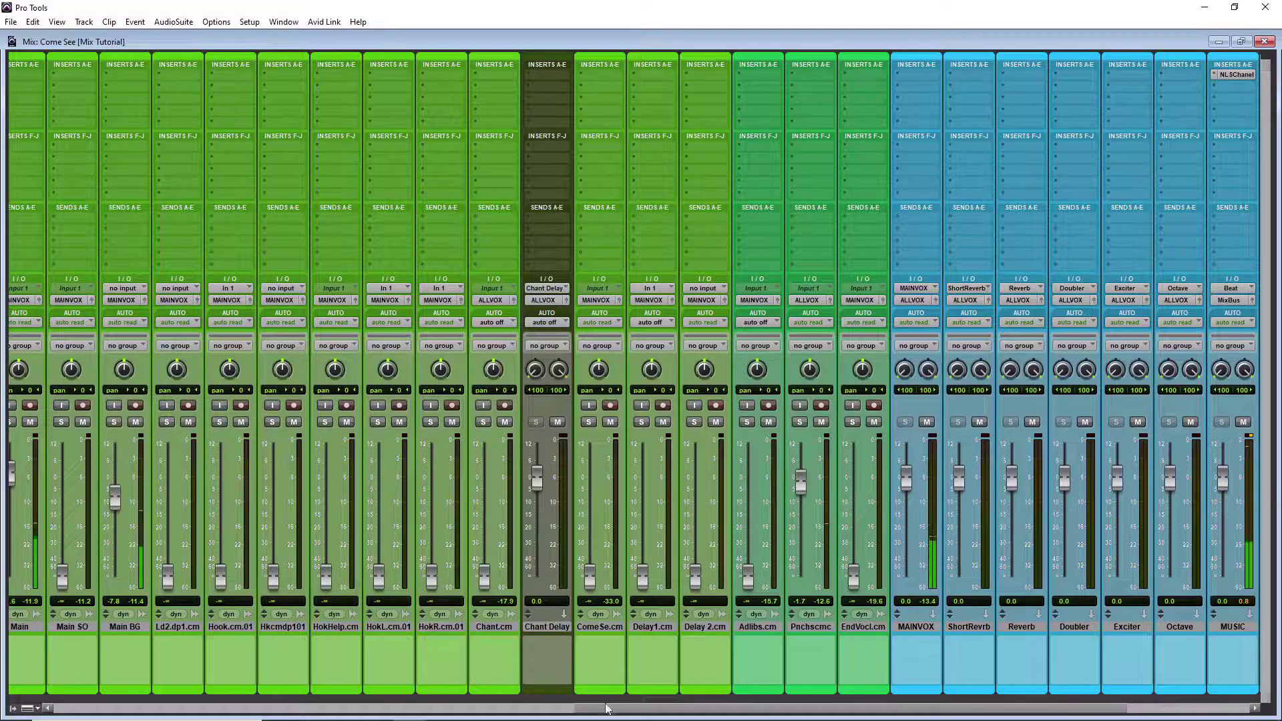
{"action": "left_click_drag", "start_coordinate": [607, 707], "coordinate": [268, 707]}
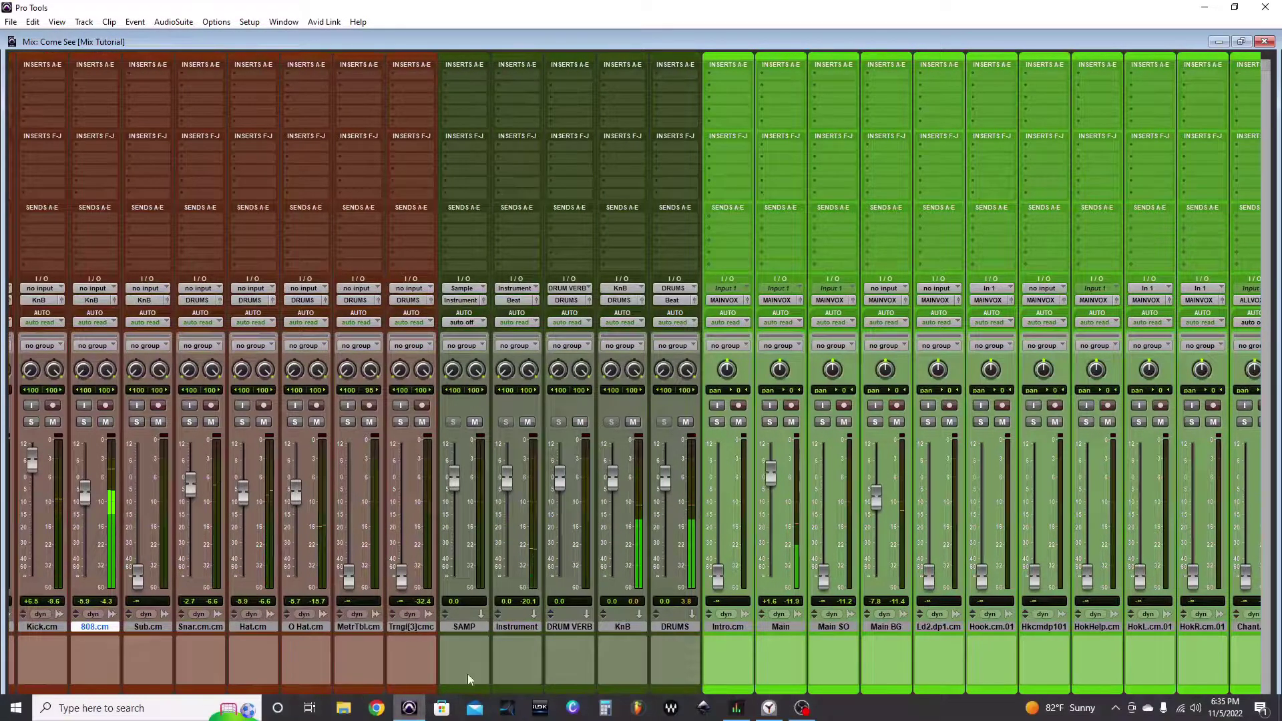
{"action": "left_click_drag", "start_coordinate": [477, 707], "coordinate": [646, 706]}
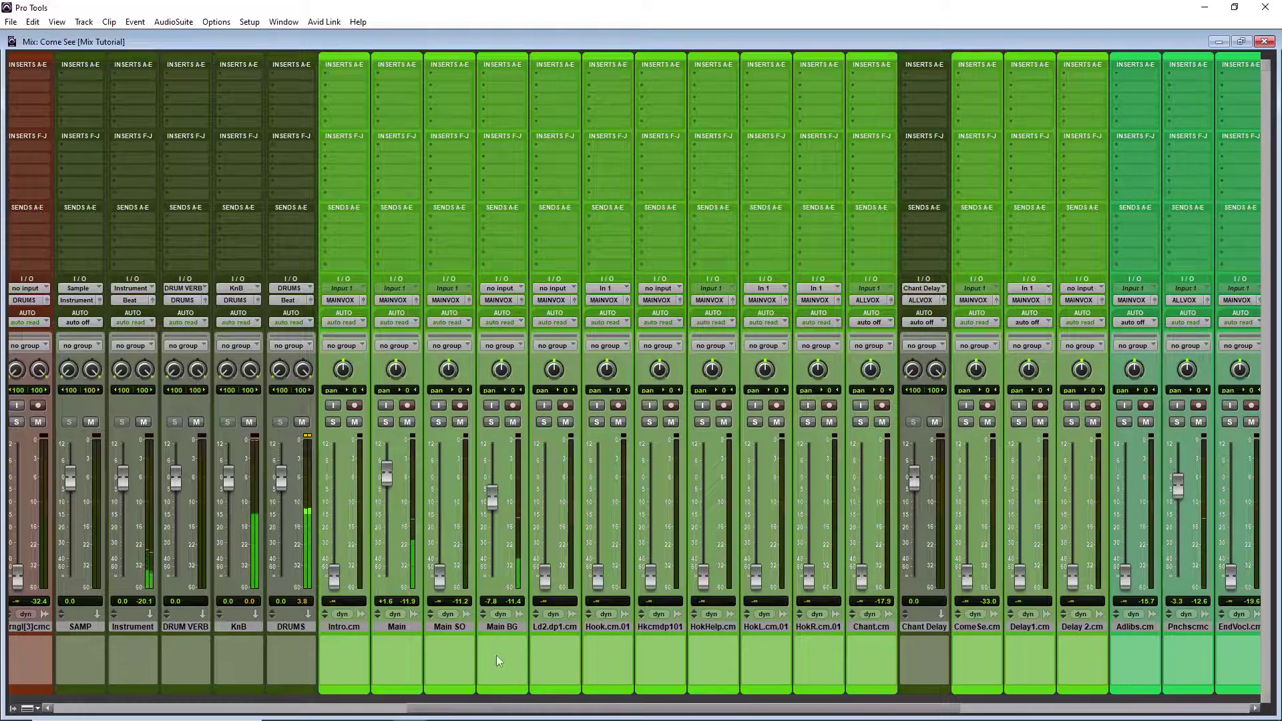
- Play verse2 from bar 73 and raise the Main SO vocal to about +1.6 dB
{"action": "key", "text": "ctrl+equal"}
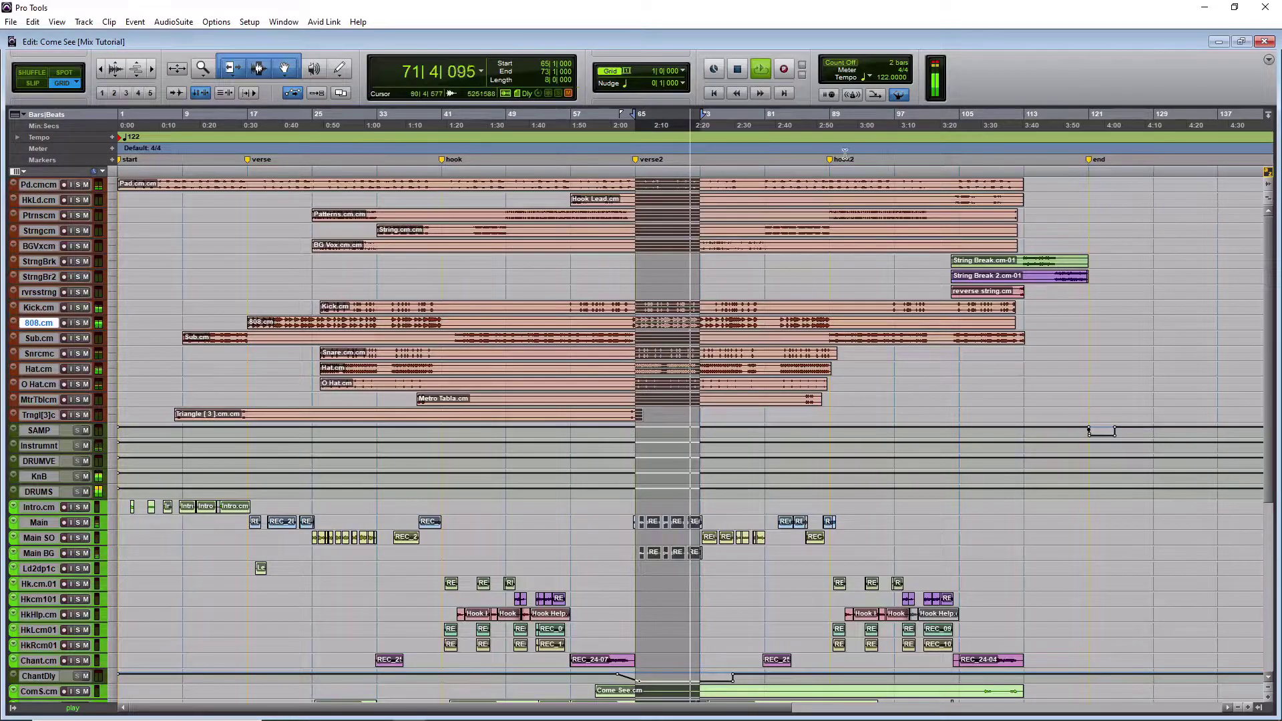
{"action": "left_click", "coordinate": [702, 174]}
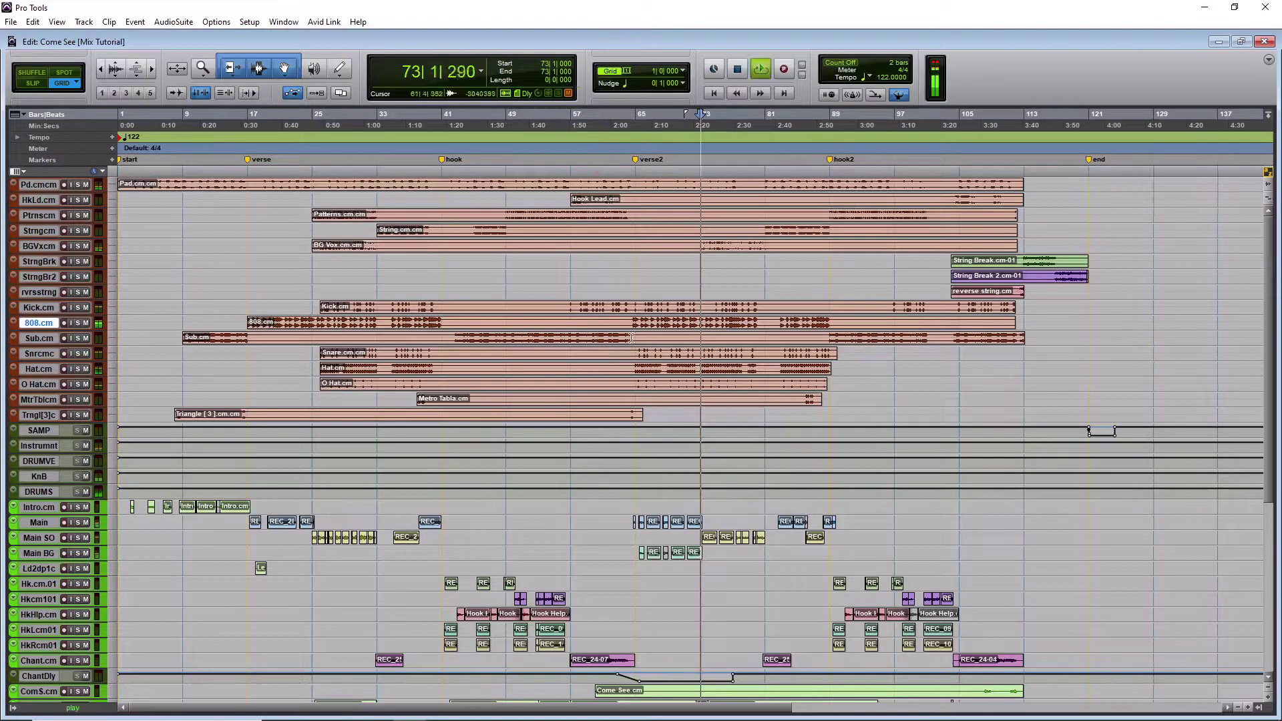
{"action": "key", "text": "ctrl+equal"}
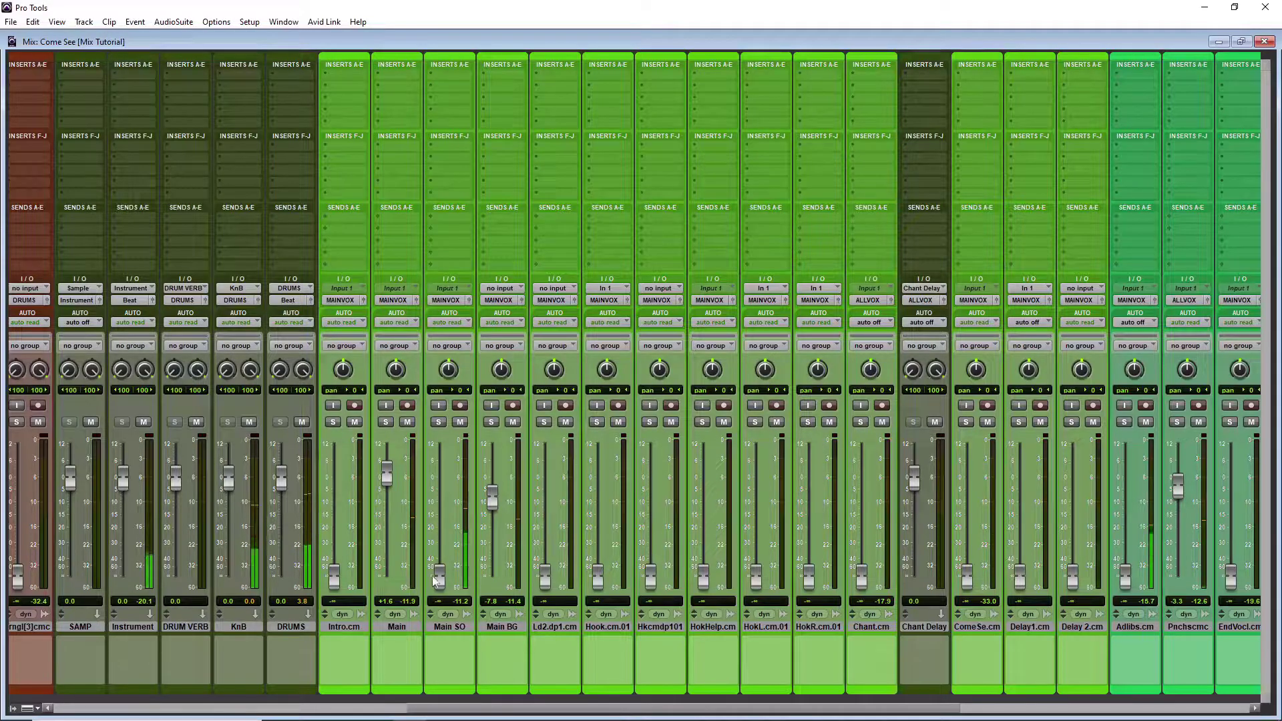
{"action": "left_click_drag", "start_coordinate": [432, 429], "coordinate": [431, 474]}
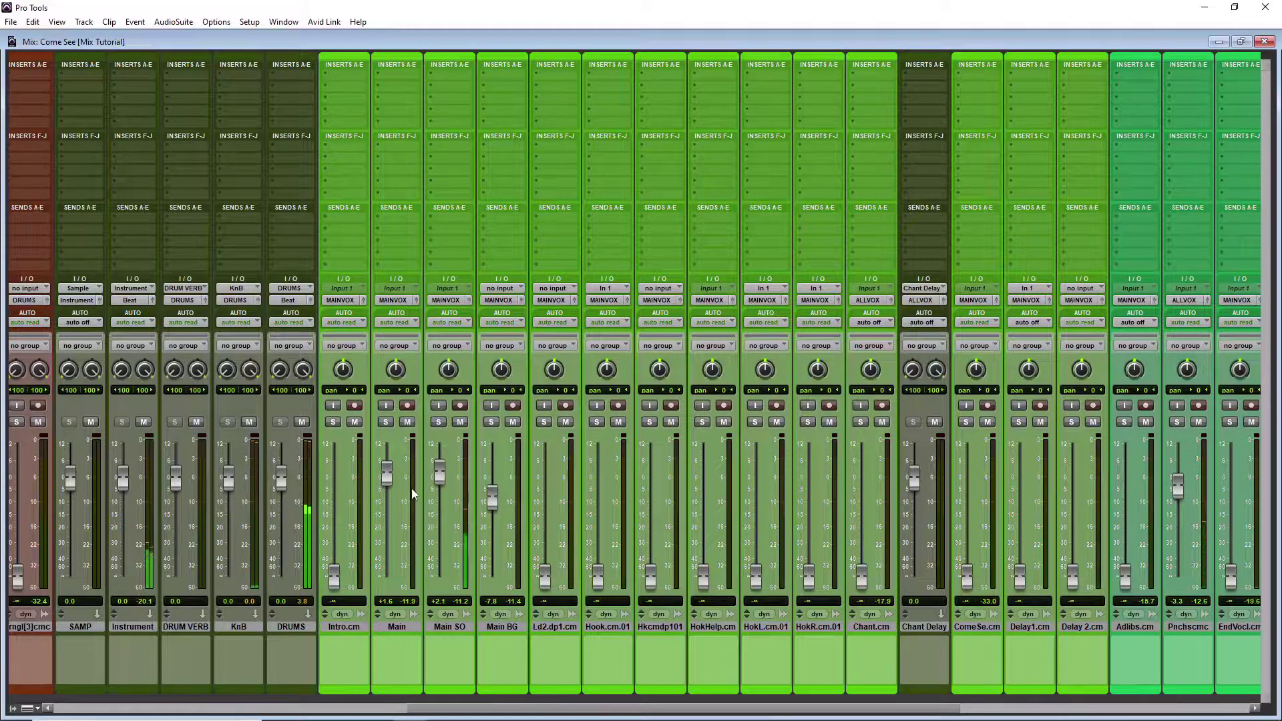
{"action": "left_click_drag", "start_coordinate": [438, 475], "coordinate": [436, 476]}
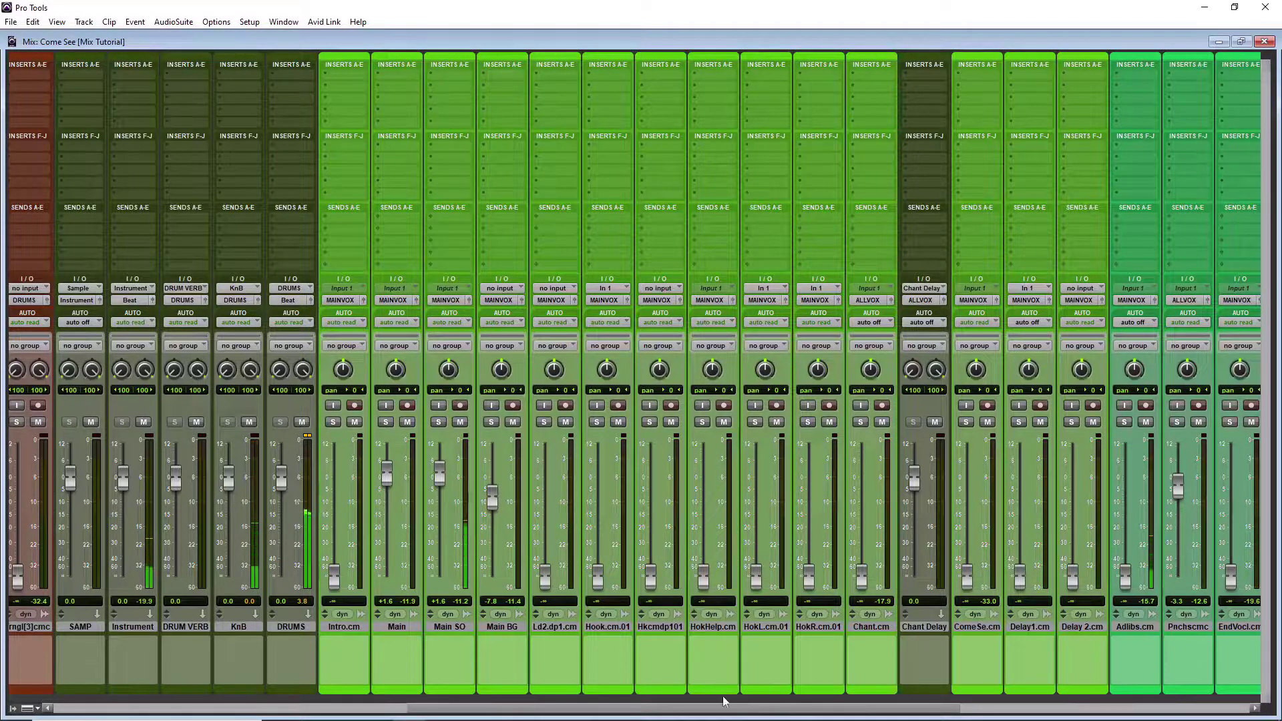
- Raise Adlibs to about -0.9 dB and Chant to about -2.0 dB, and lower Hat to about -6.5 dB
{"action": "scroll", "coordinate": [865, 693], "scroll_direction": "right", "scroll_amount": 5}
{"action": "left_click_drag", "start_coordinate": [670, 573], "coordinate": [673, 494]}
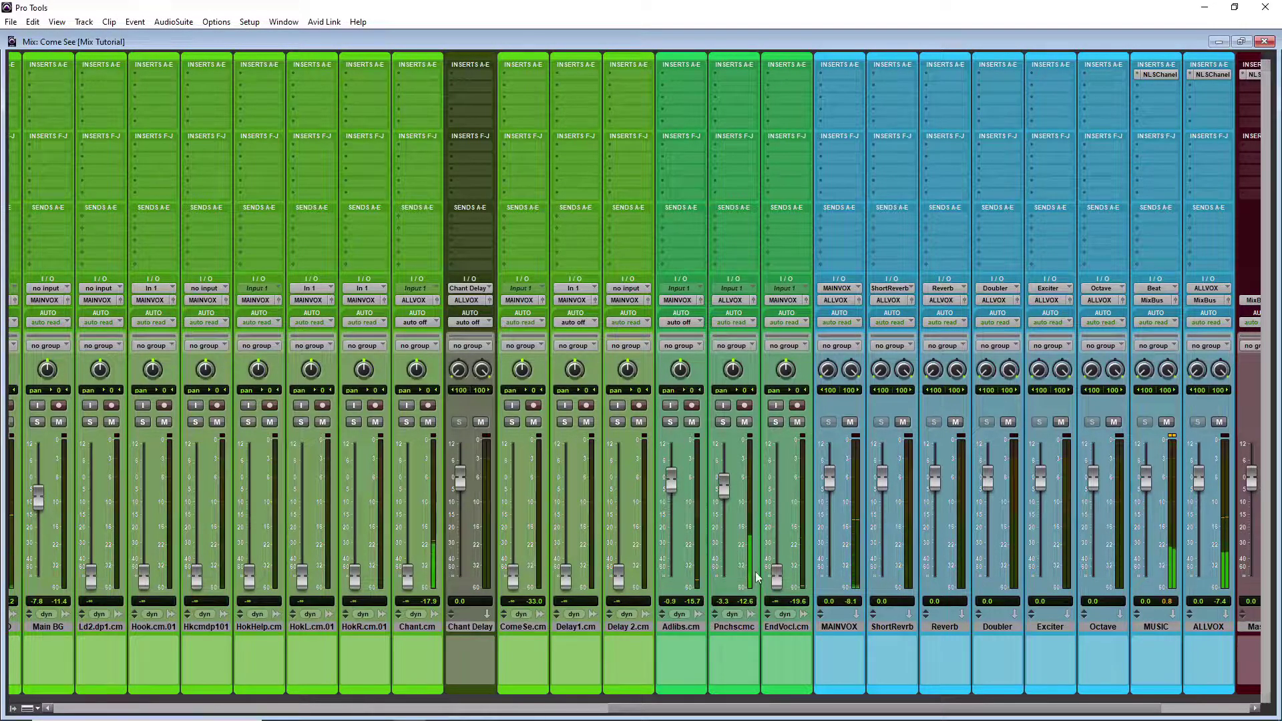
{"action": "left_click_drag", "start_coordinate": [406, 579], "coordinate": [432, 474]}
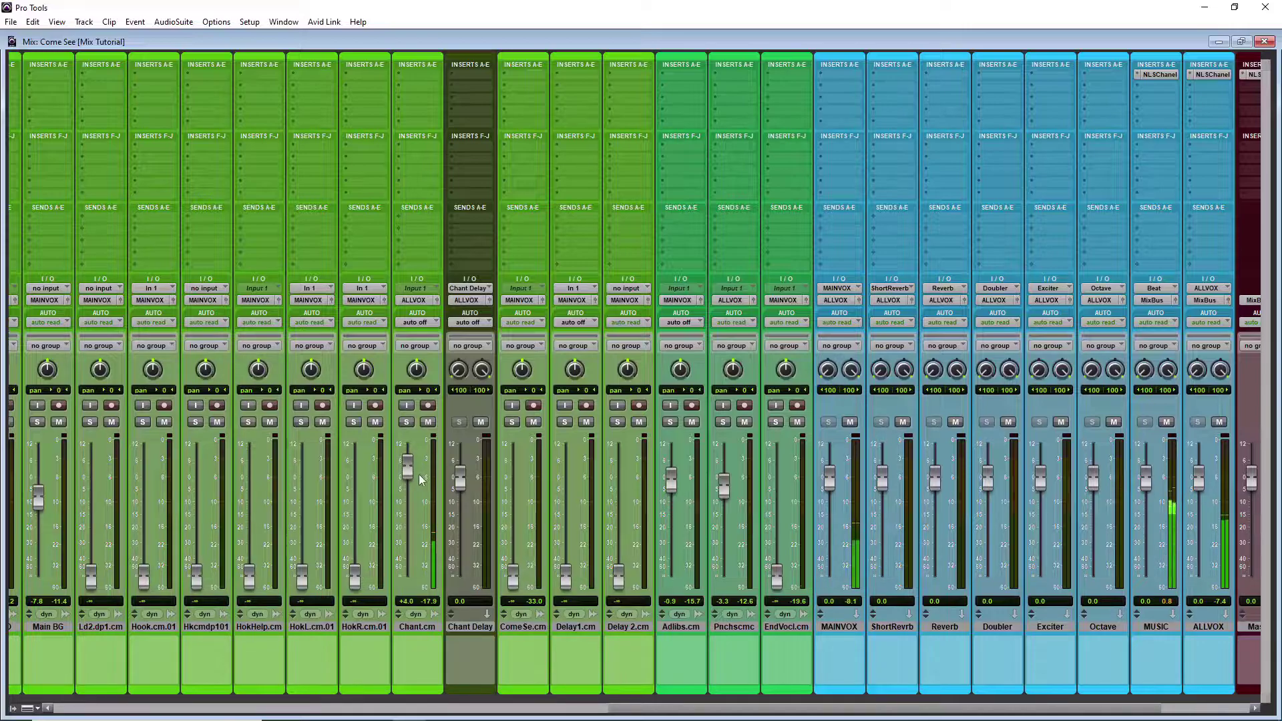
{"action": "left_click_drag", "start_coordinate": [408, 485], "coordinate": [408, 494]}
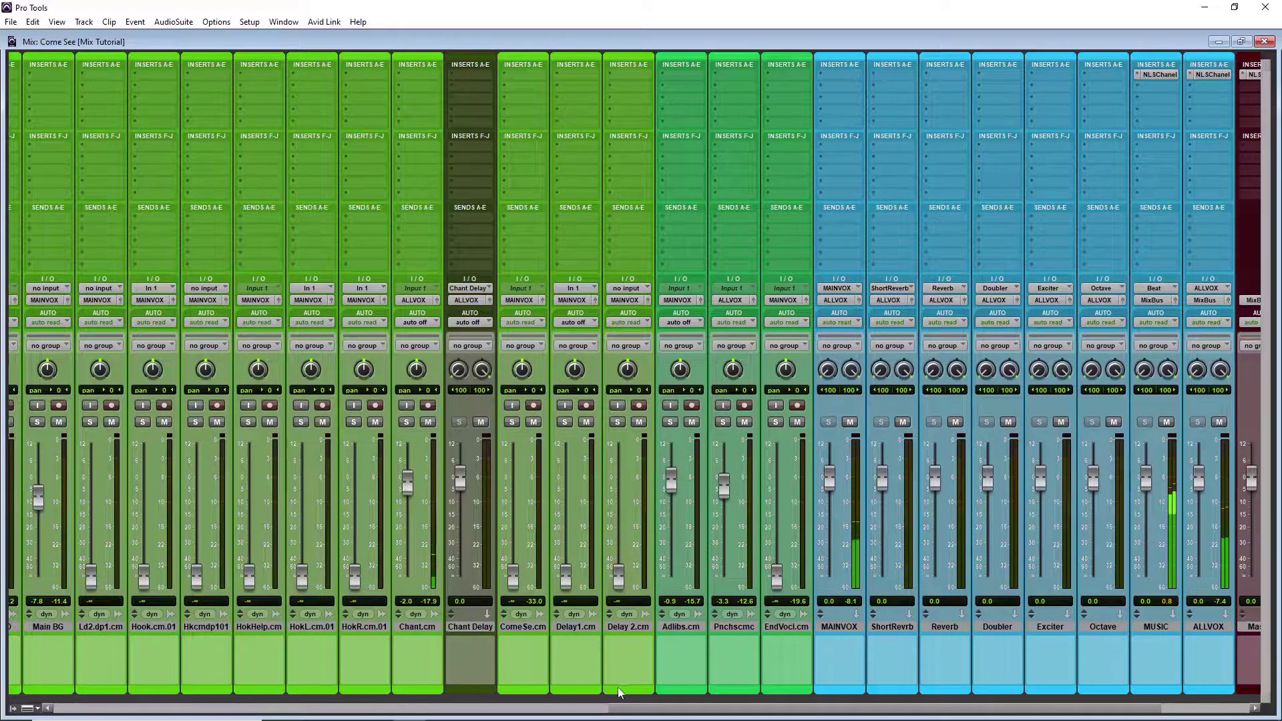
{"action": "scroll", "coordinate": [510, 691], "scroll_direction": "left", "scroll_amount": 15}
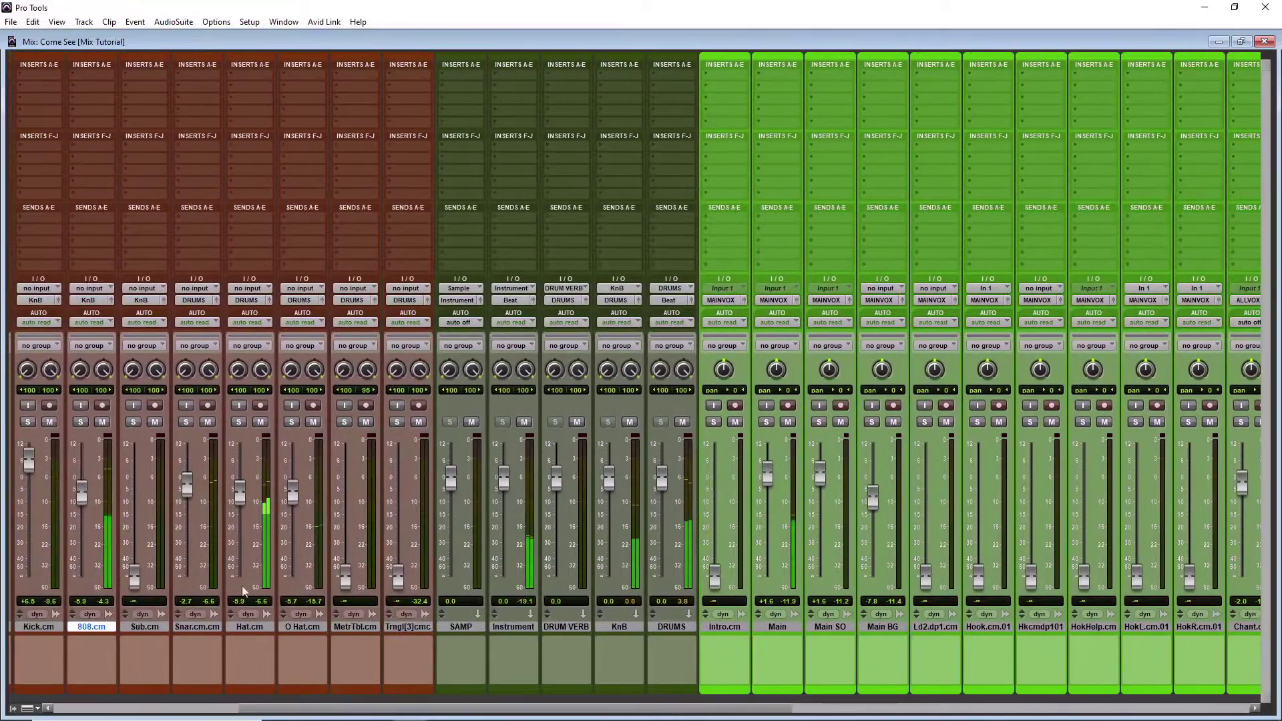
{"action": "left_click_drag", "start_coordinate": [238, 502], "coordinate": [237, 505]}
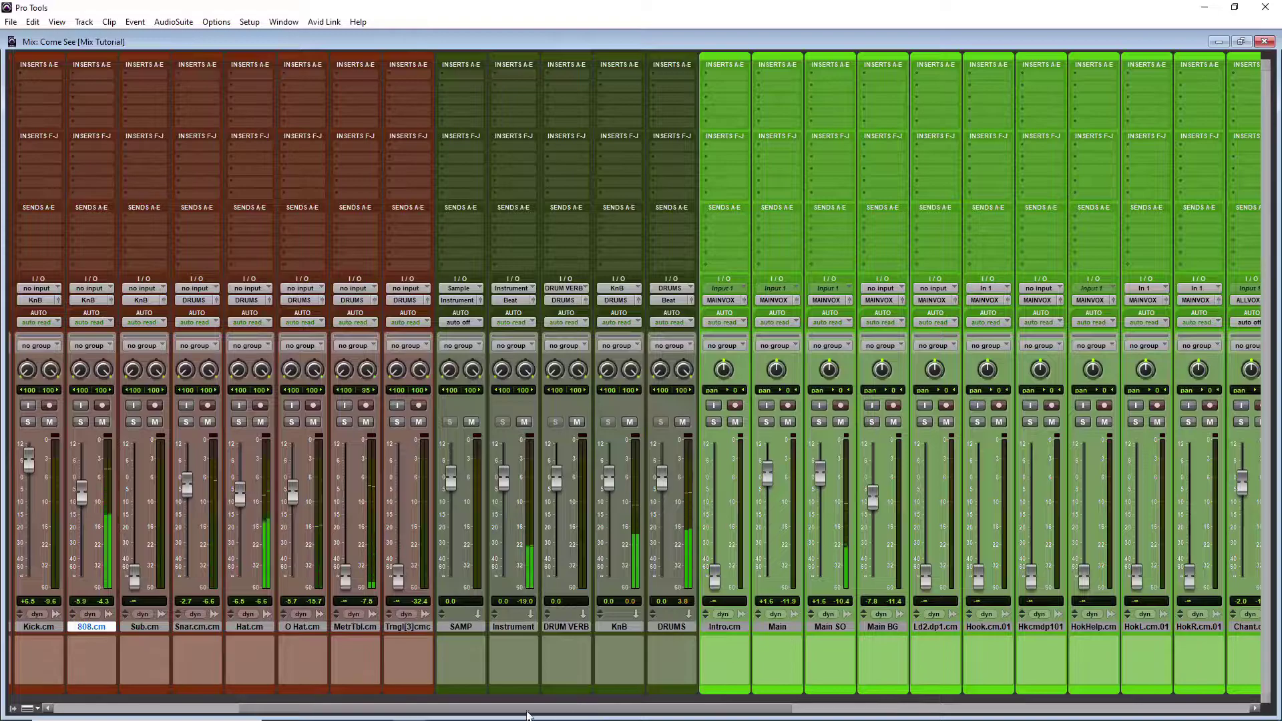
{"action": "scroll", "coordinate": [670, 709], "scroll_direction": "right", "scroll_amount": 10}
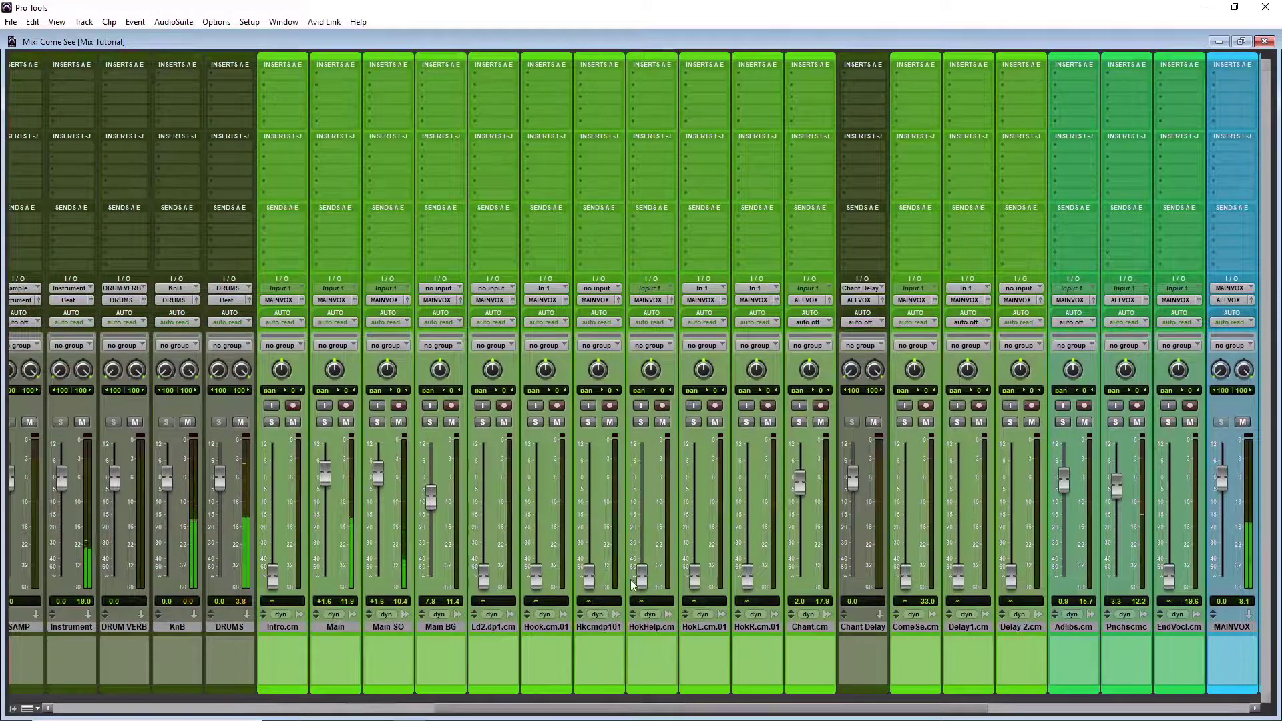
- Select hook2 from bar 89 to about bar 105, play that range and return to the mixer
{"action": "key", "text": "ctrl+equal"}
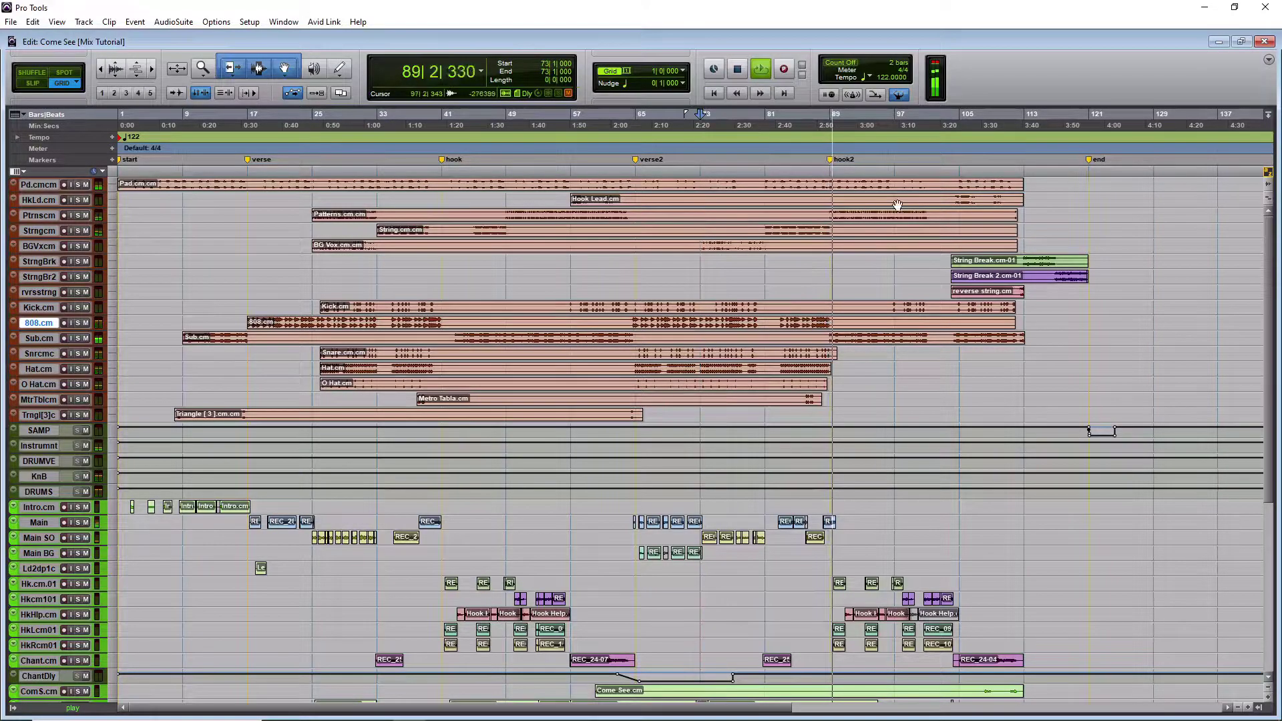
{"action": "left_click_drag", "start_coordinate": [831, 200], "coordinate": [955, 212]}
{"action": "key", "text": "space"}
{"action": "key", "text": "ctrl+equal"}
- Raise Hook and Hkcmdp101 to about -0.1 dB and HokHelp to -0.9; hard-pan HokL and HokR at about -7.3 and -8.4 dB
{"action": "left_click_drag", "start_coordinate": [535, 573], "coordinate": [532, 475]}
{"action": "left_click_drag", "start_coordinate": [694, 574], "coordinate": [695, 499]}
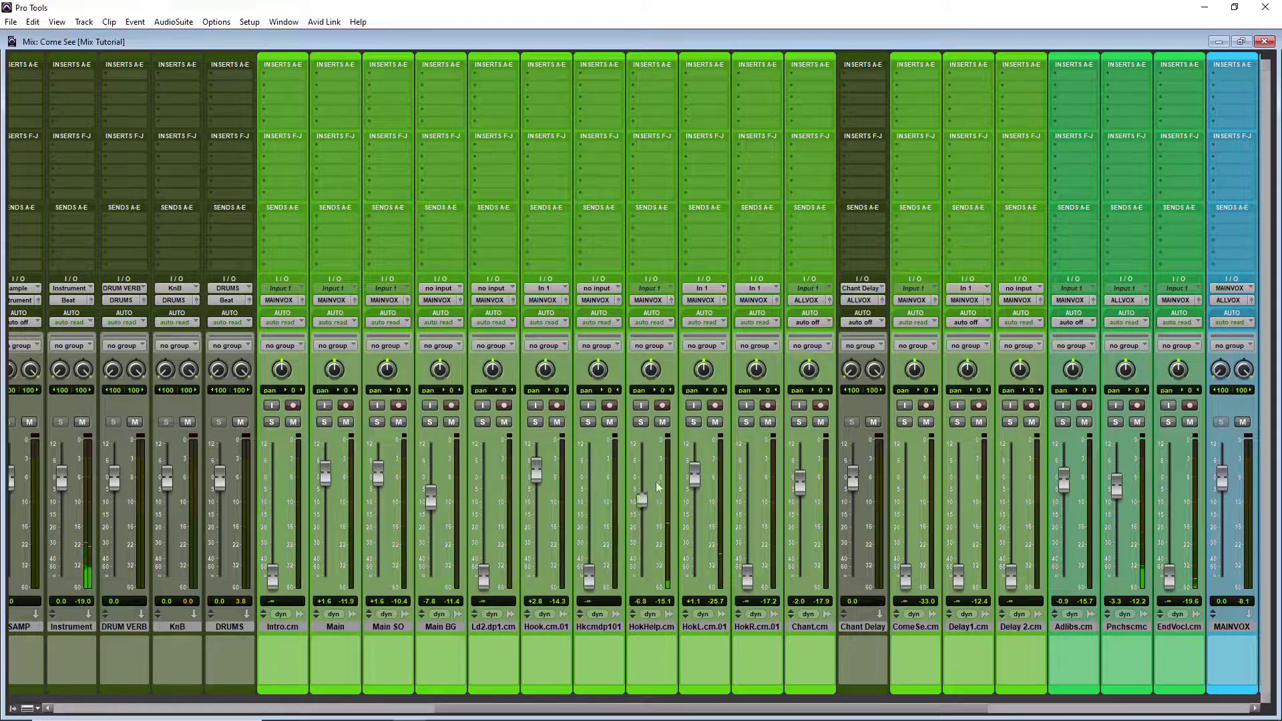
{"action": "left_click_drag", "start_coordinate": [748, 576], "coordinate": [743, 506]}
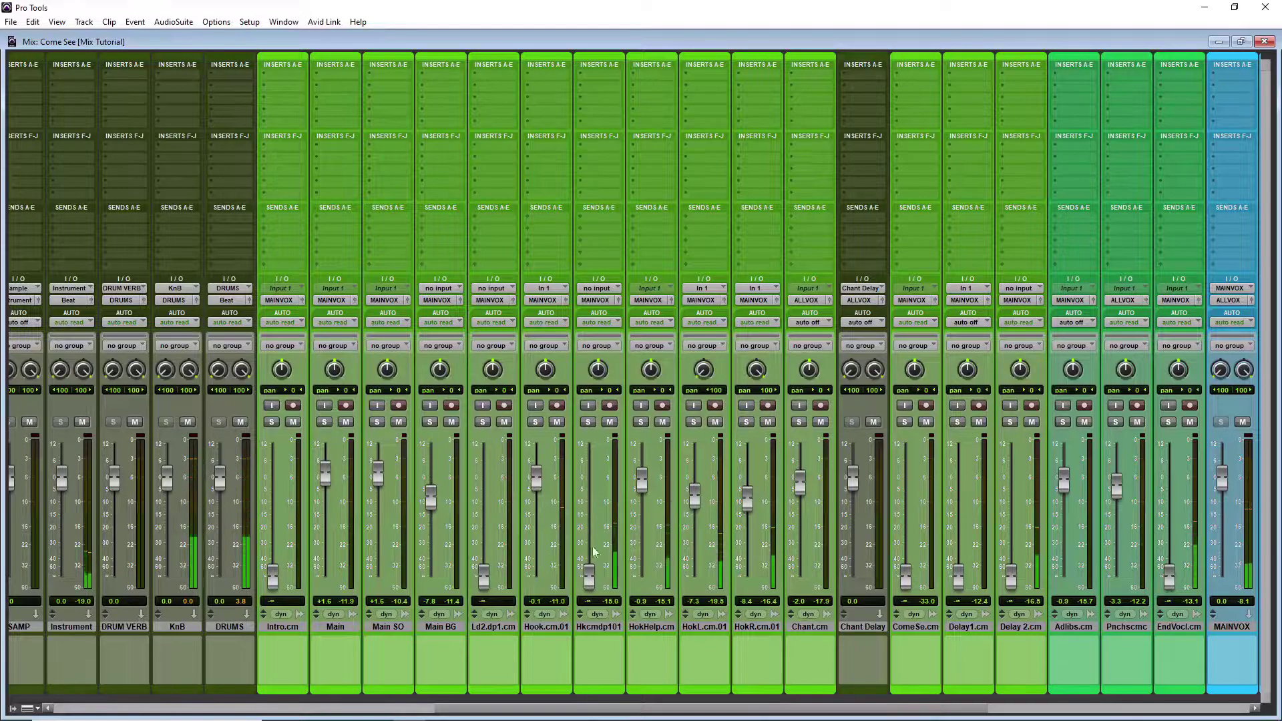
{"action": "left_click_drag", "start_coordinate": [590, 566], "coordinate": [604, 488]}
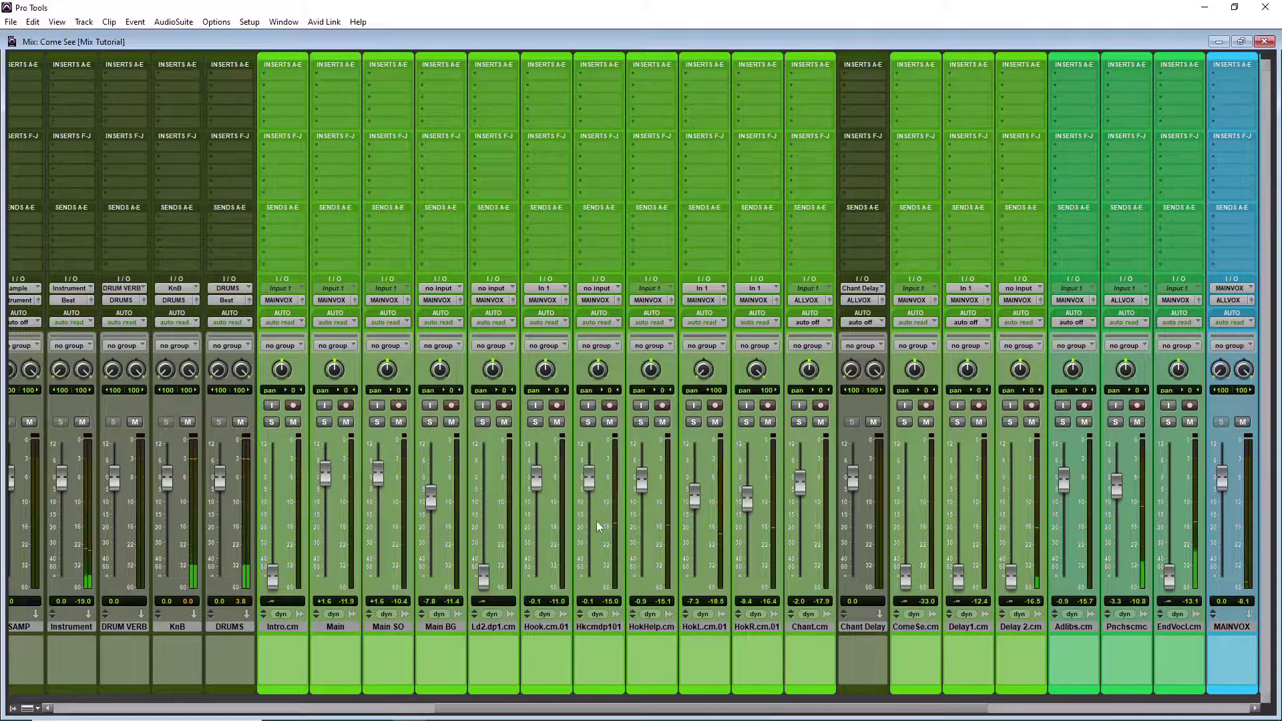
- Bring in the hook's beat tracks: String at about -5.7 dB, Patterns at -12.1 dB and Sub at -3.6 dB
{"action": "scroll", "coordinate": [190, 678], "scroll_direction": "left", "scroll_amount": 10}
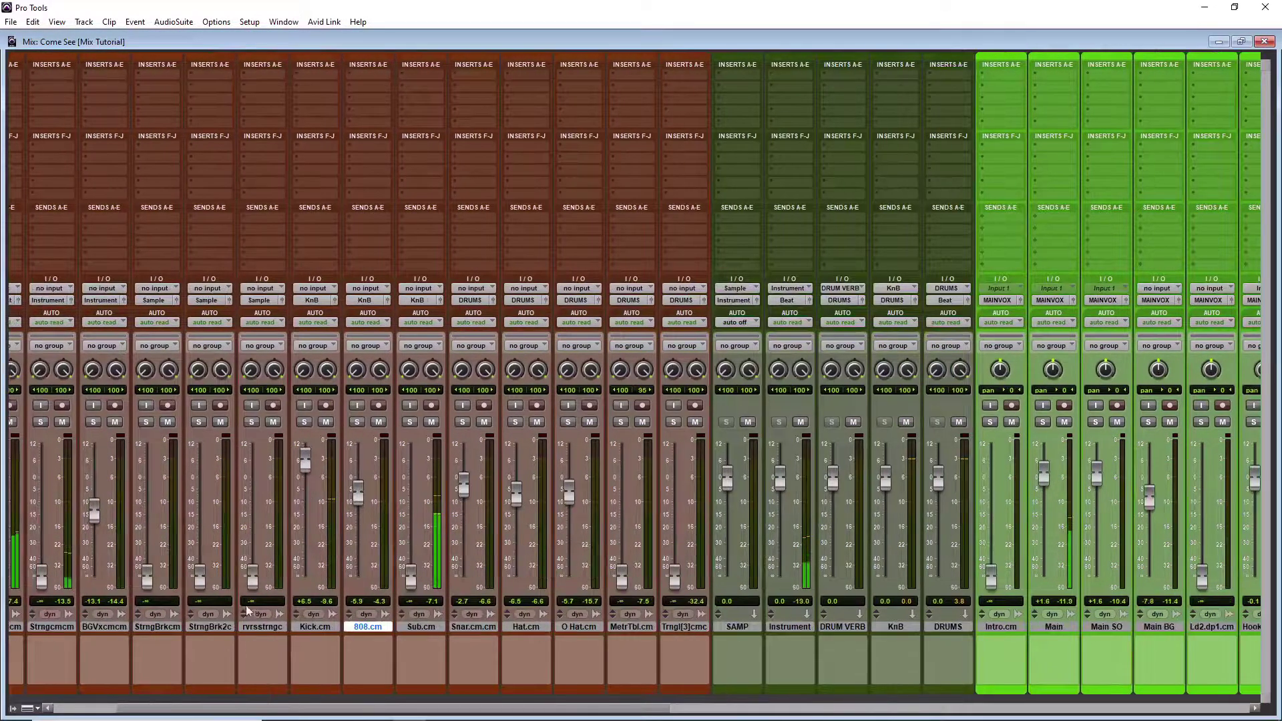
{"action": "left_click_drag", "start_coordinate": [41, 576], "coordinate": [45, 544]}
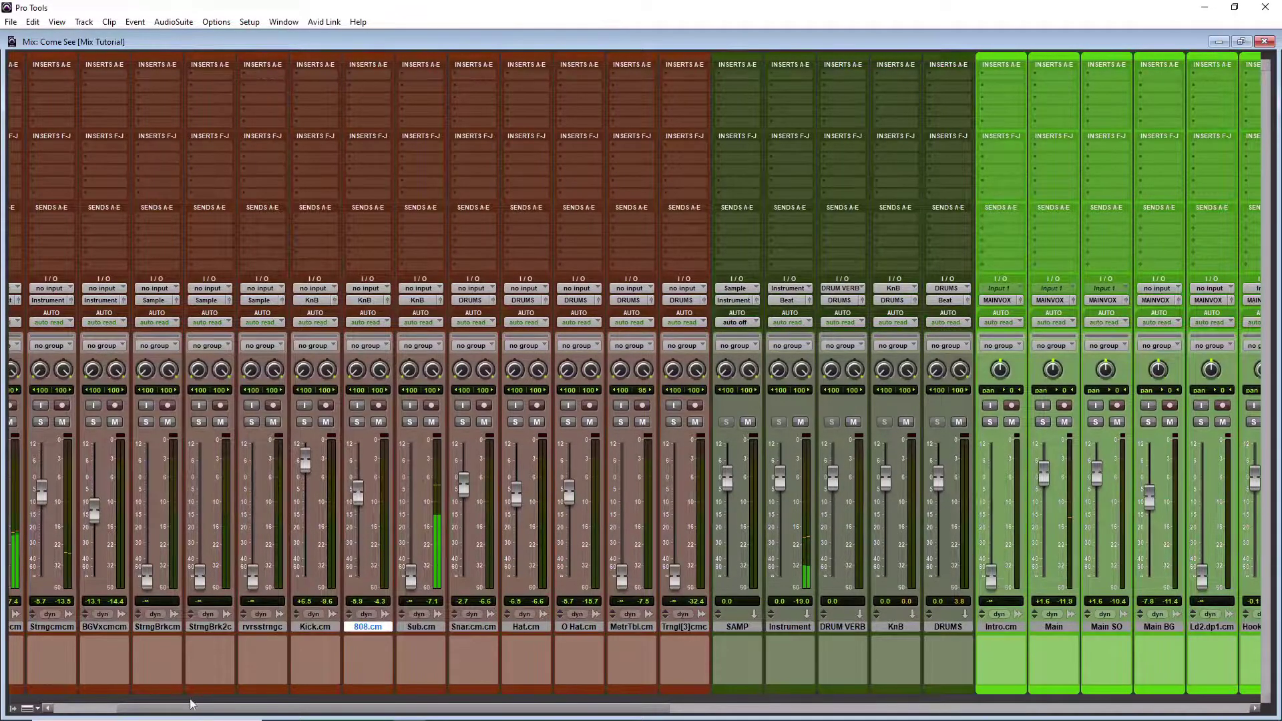
{"action": "left_click_drag", "start_coordinate": [191, 705], "coordinate": [47, 696]}
{"action": "left_click_drag", "start_coordinate": [131, 576], "coordinate": [138, 513]}
{"action": "left_click_drag", "start_coordinate": [552, 576], "coordinate": [550, 493]}
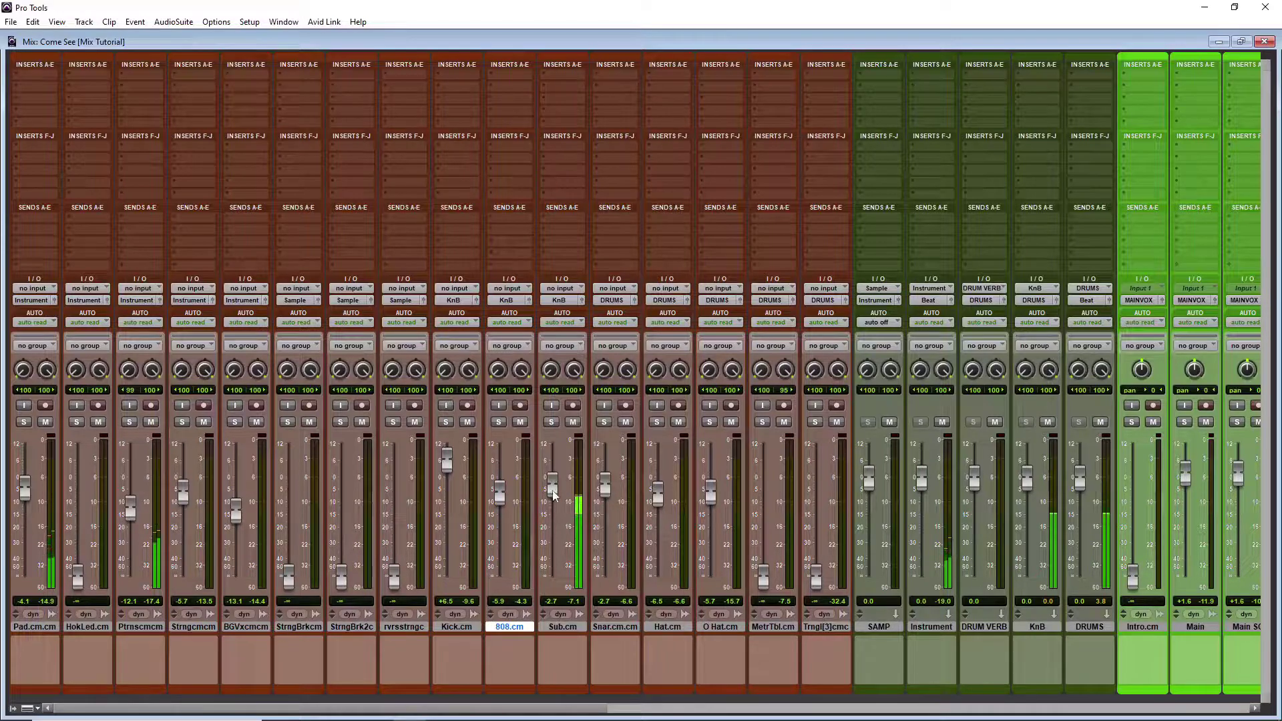
- Raise Hook to about +3.3 dB, HokHelp to +0.9, HokL to -5.4 and HokR to -4.9, and re-enable the lead vox group
{"action": "left_click_drag", "start_coordinate": [530, 713], "coordinate": [941, 717]}
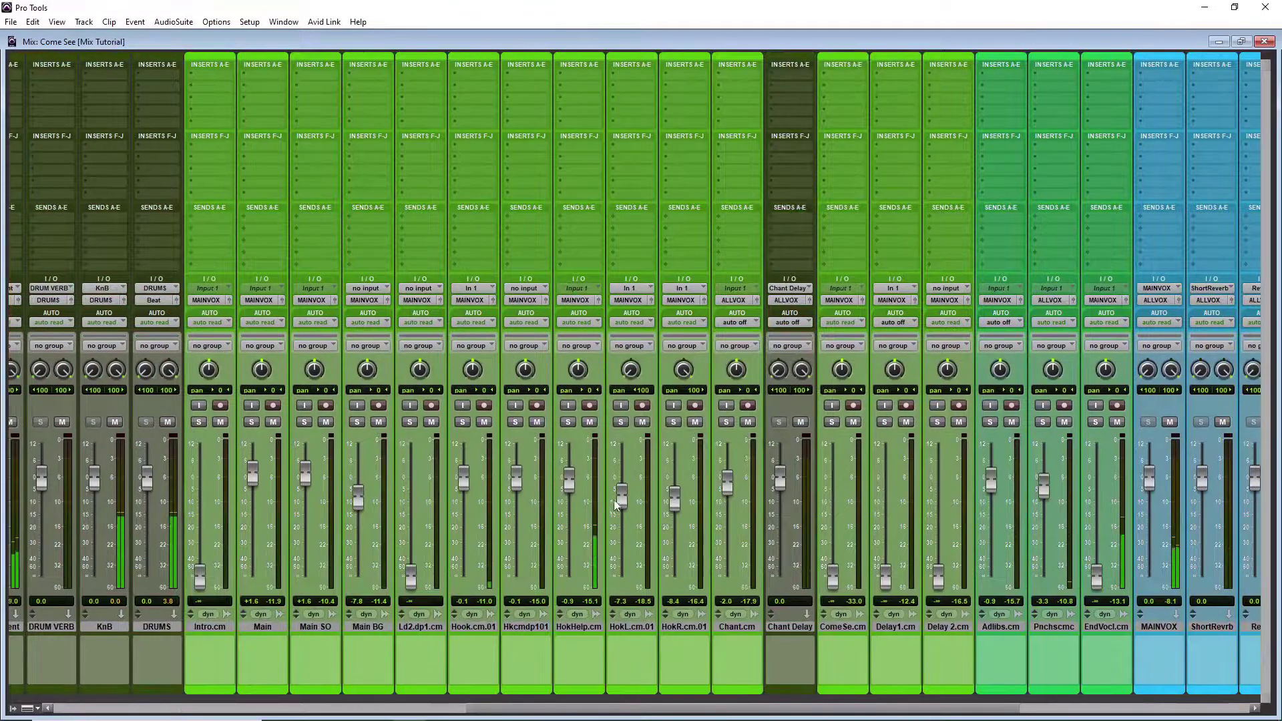
{"action": "left_click_drag", "start_coordinate": [569, 492], "coordinate": [569, 484]}
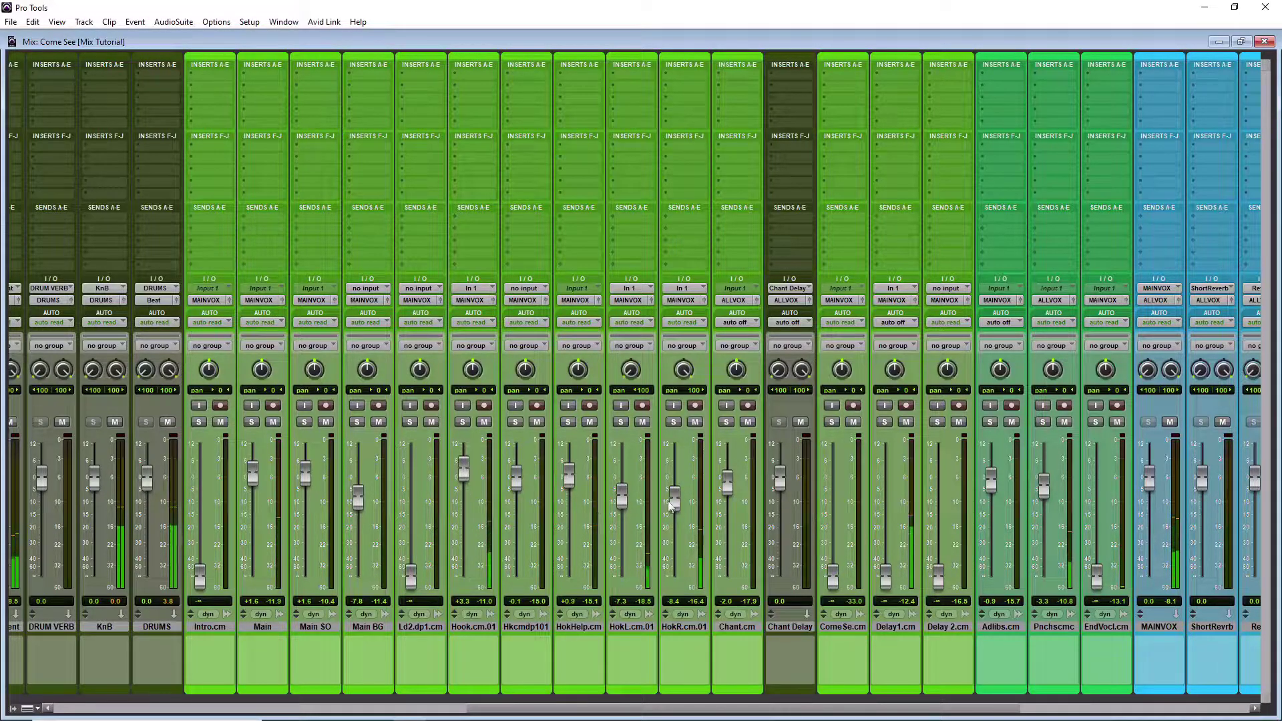
{"action": "key", "text": "h"}
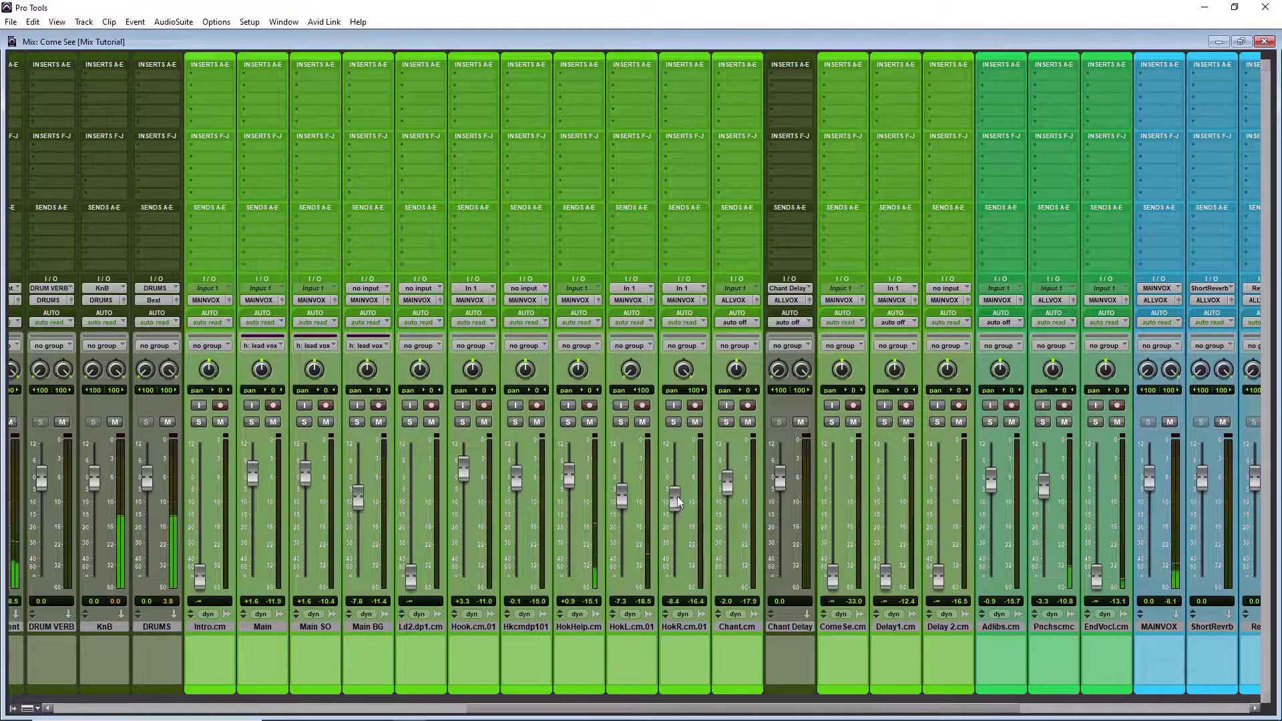
{"action": "left_click_drag", "start_coordinate": [625, 498], "coordinate": [625, 496]}
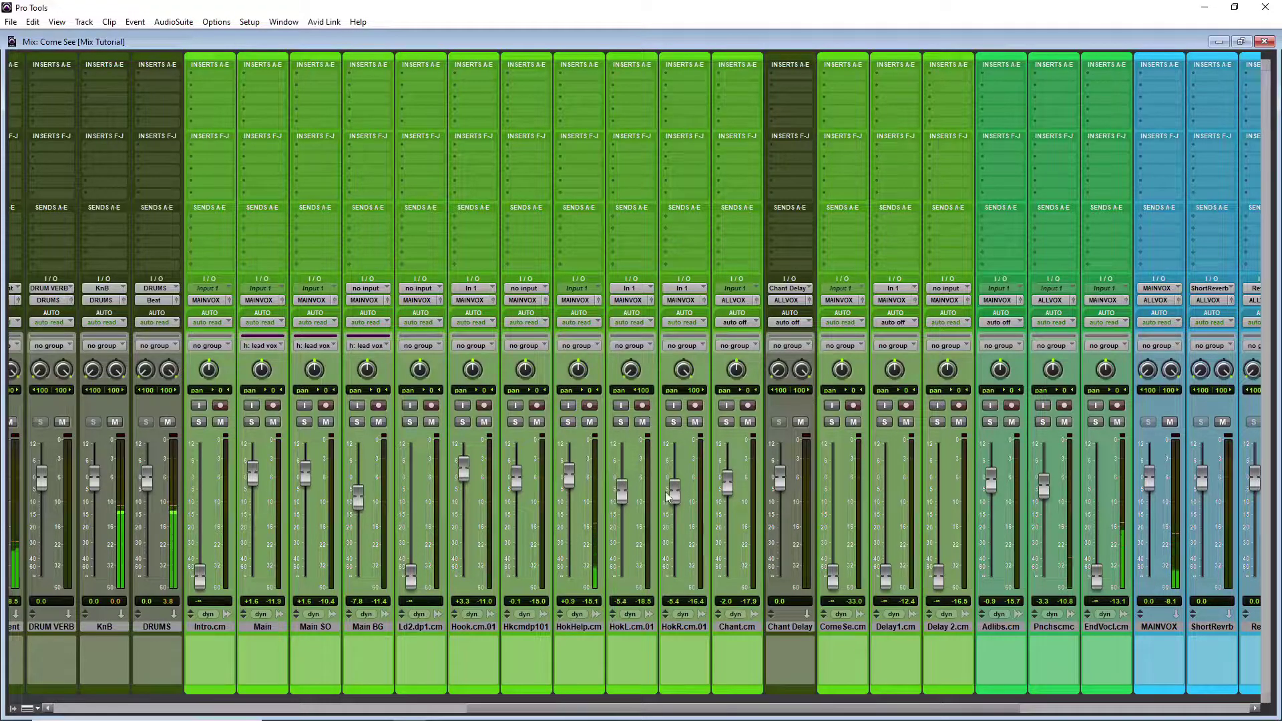
- Group the HokL and HokR tracks as a Mix/Edit group named "bg vox"
{"action": "left_click", "coordinate": [629, 625]}
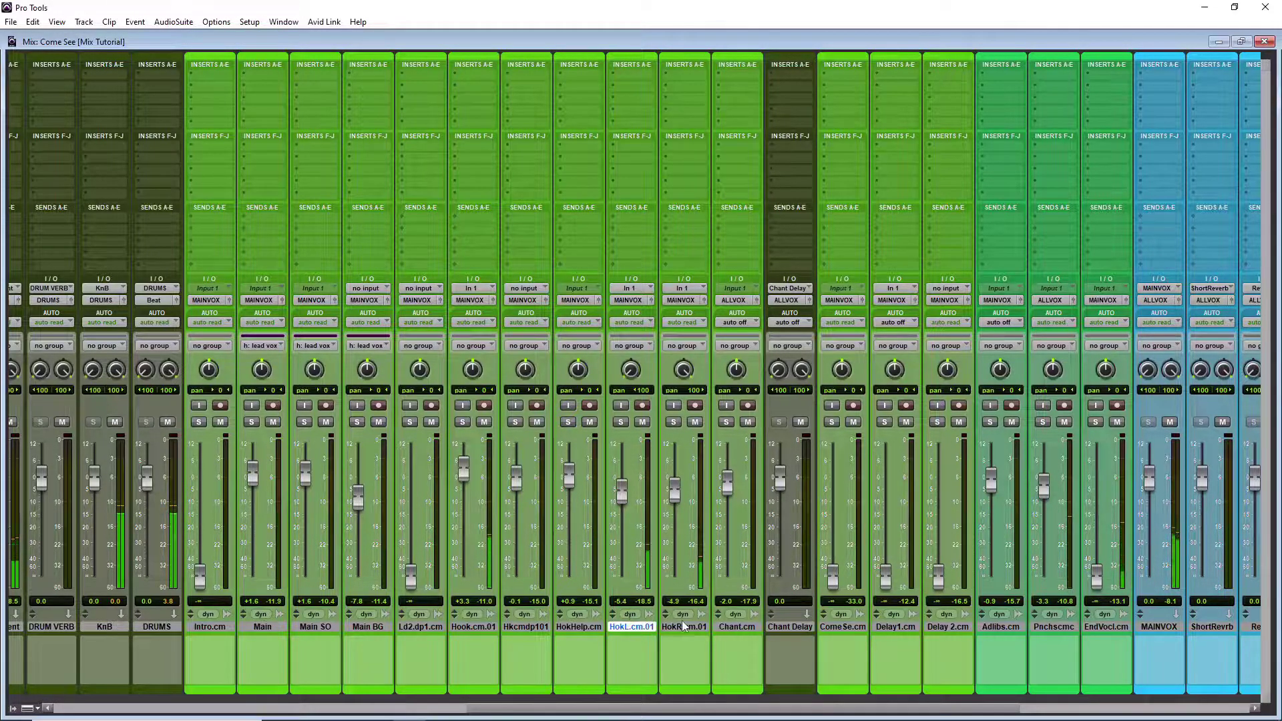
{"action": "left_click", "coordinate": [680, 628], "text": "shift"}
{"action": "key", "text": "ctrl+g"}
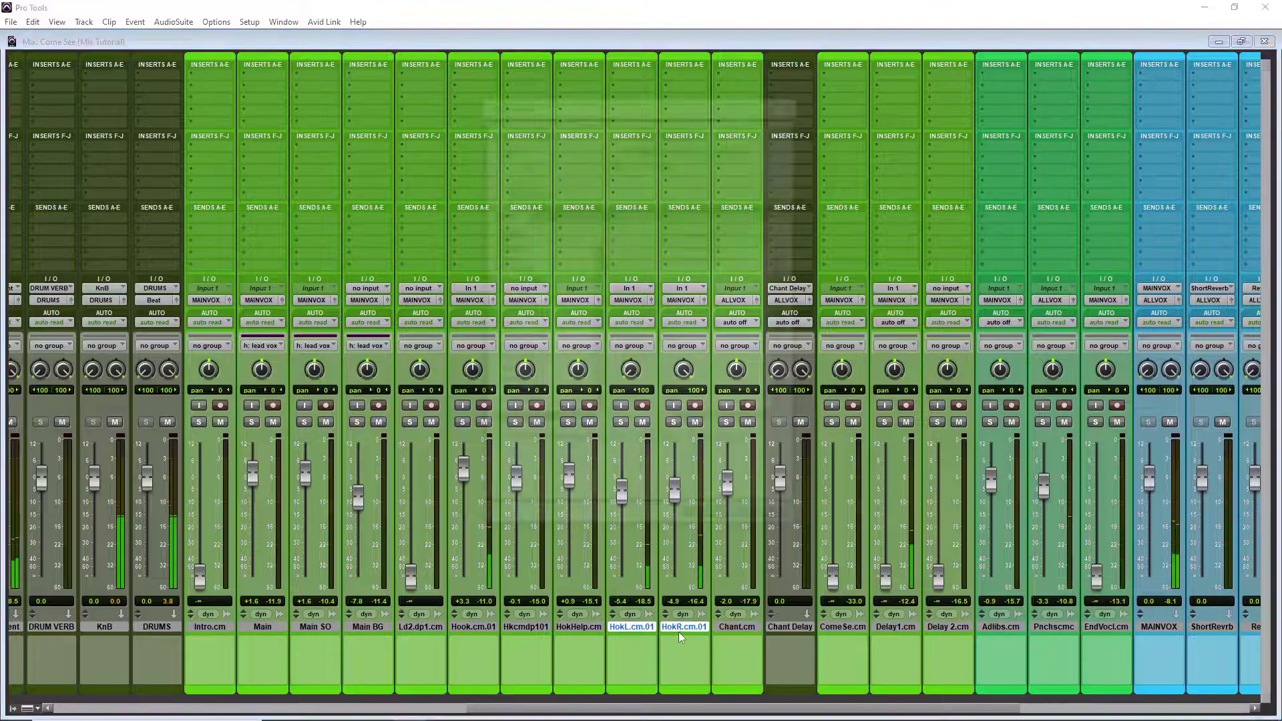
{"action": "type", "text": "bg vox"}
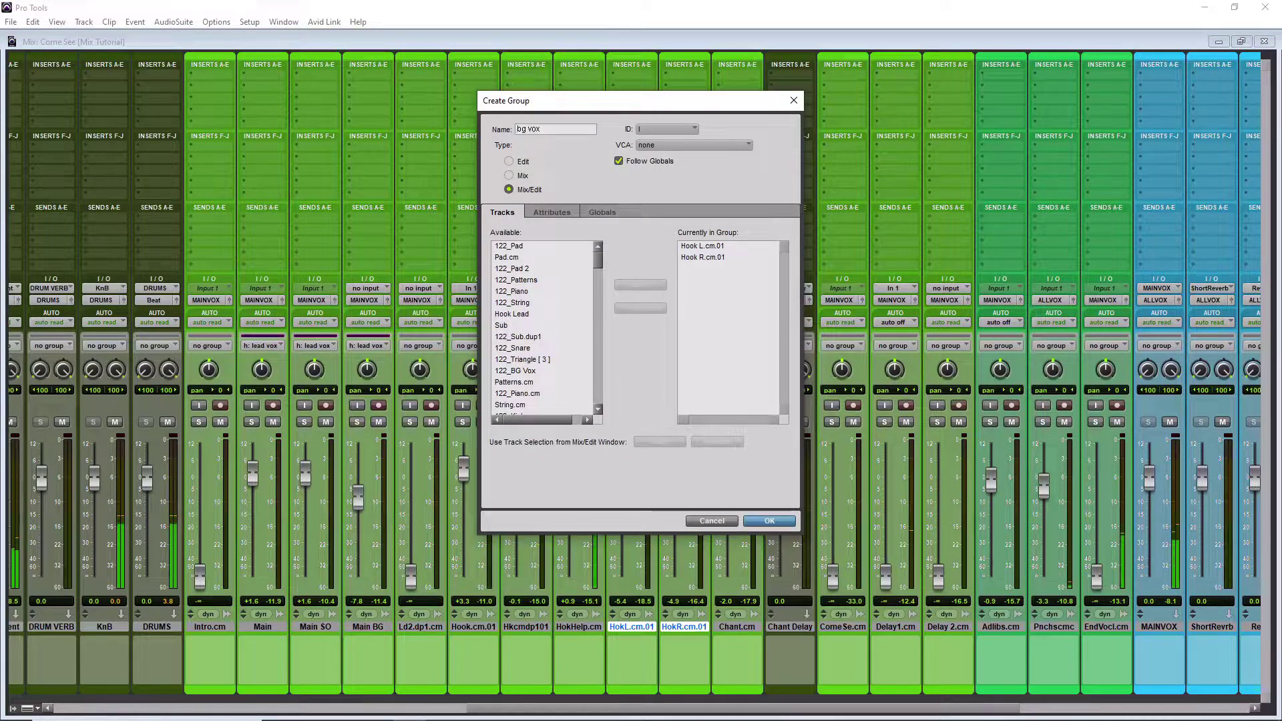
{"action": "key", "text": "Return"}
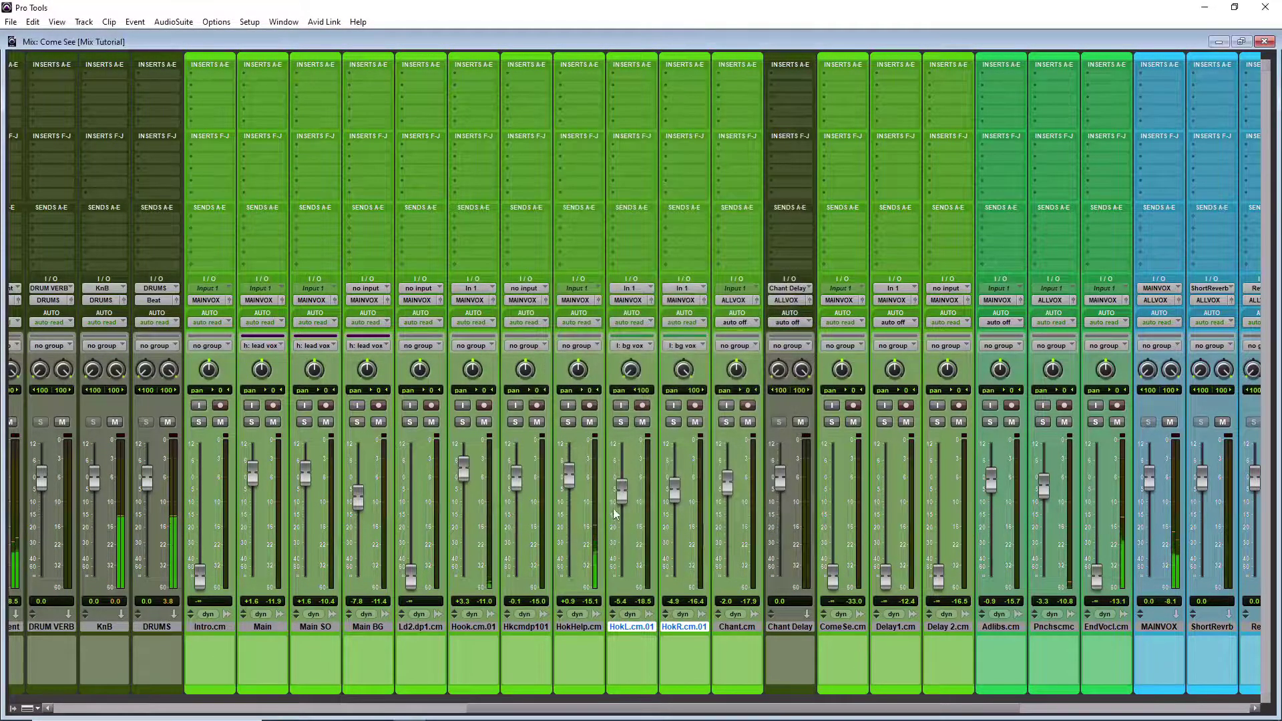
- Raise HokL to about -2.0 dB, HokR to -1.5, Hkcmdp101 to +4.3, Pnchs to -2.5 and EndVocl to +0.2
{"action": "left_click_drag", "start_coordinate": [617, 489], "coordinate": [618, 486]}
{"action": "left_click_drag", "start_coordinate": [519, 488], "coordinate": [519, 472]}
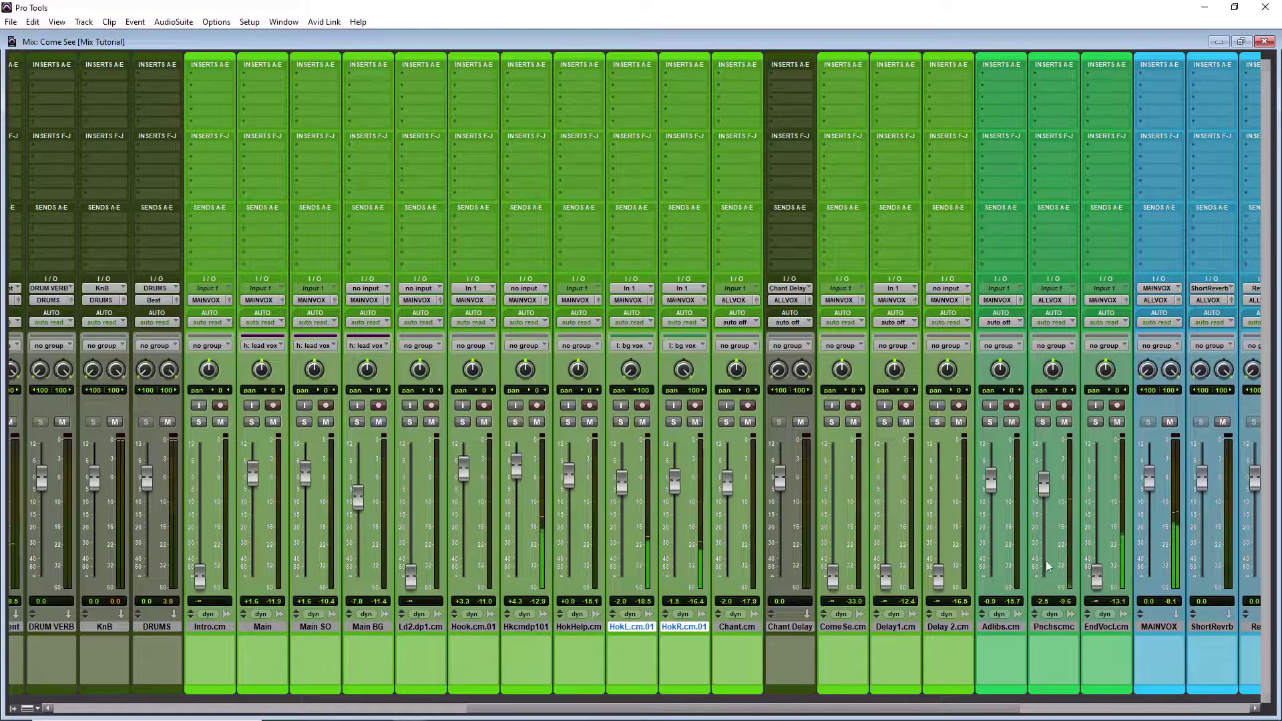
{"action": "left_click_drag", "start_coordinate": [1098, 582], "coordinate": [1093, 479]}
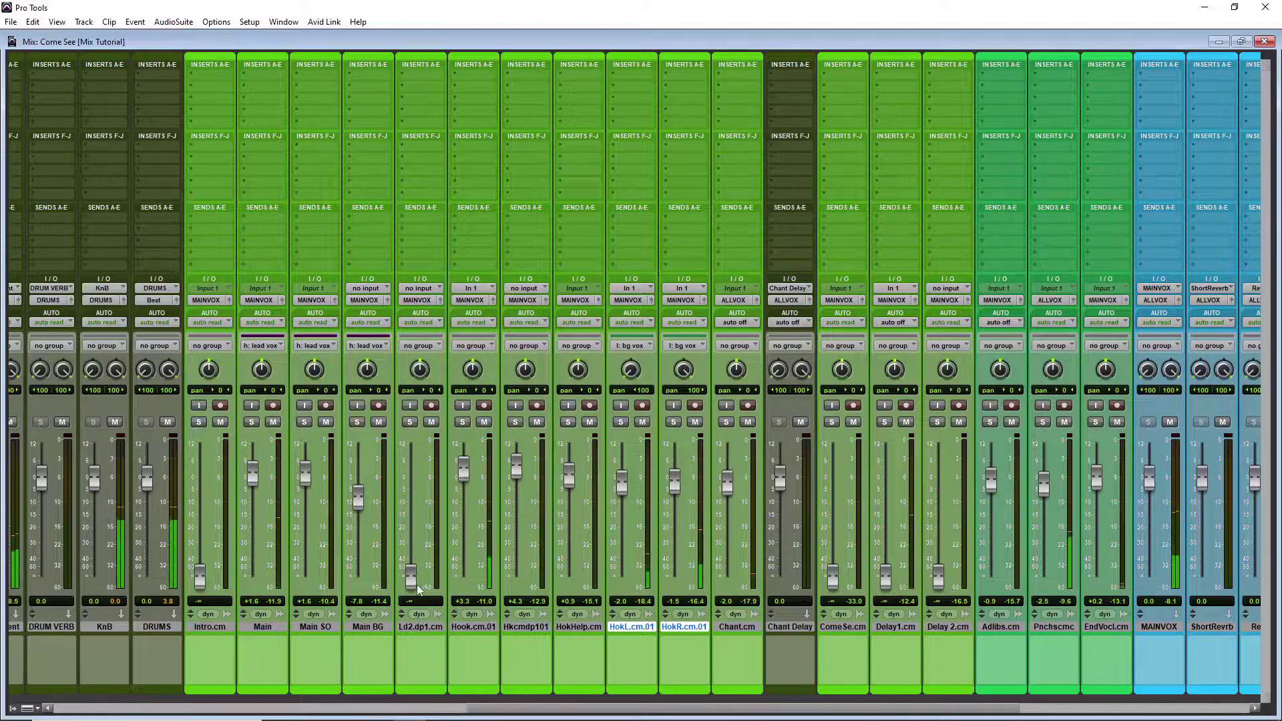
{"action": "left_click_drag", "start_coordinate": [538, 710], "coordinate": [56, 559]}
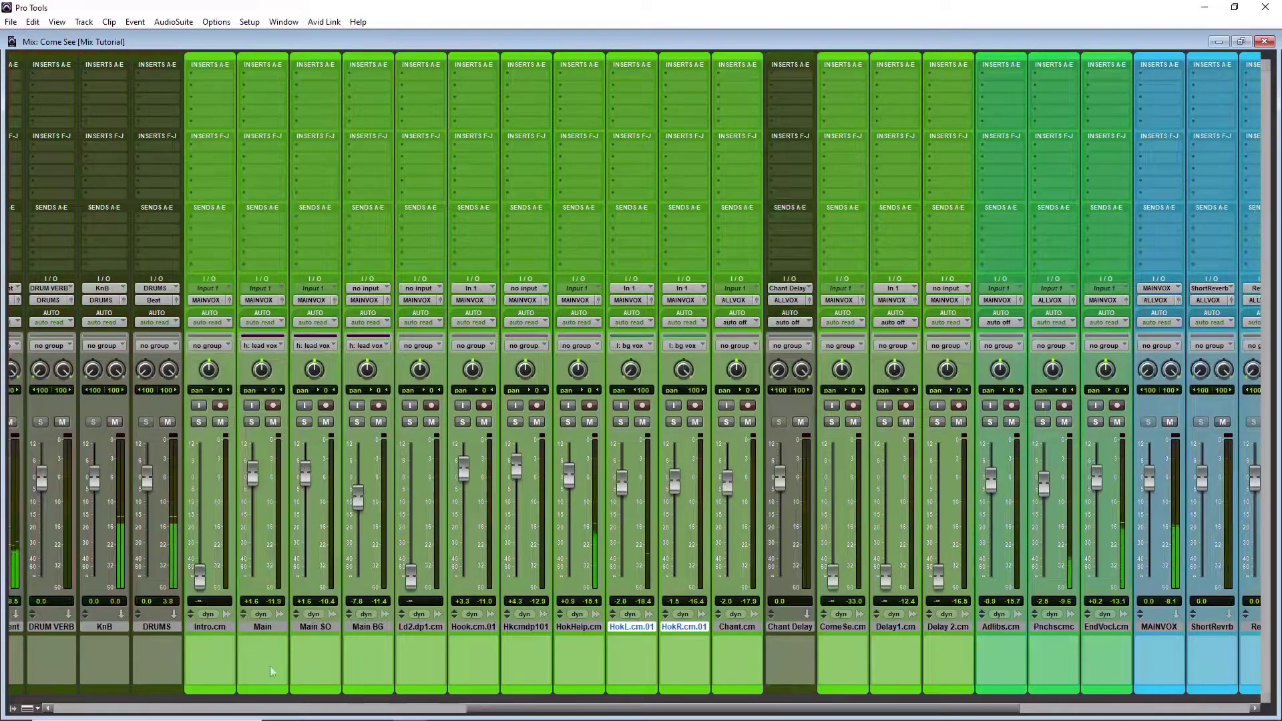
{"action": "left_click", "coordinate": [241, 712]}
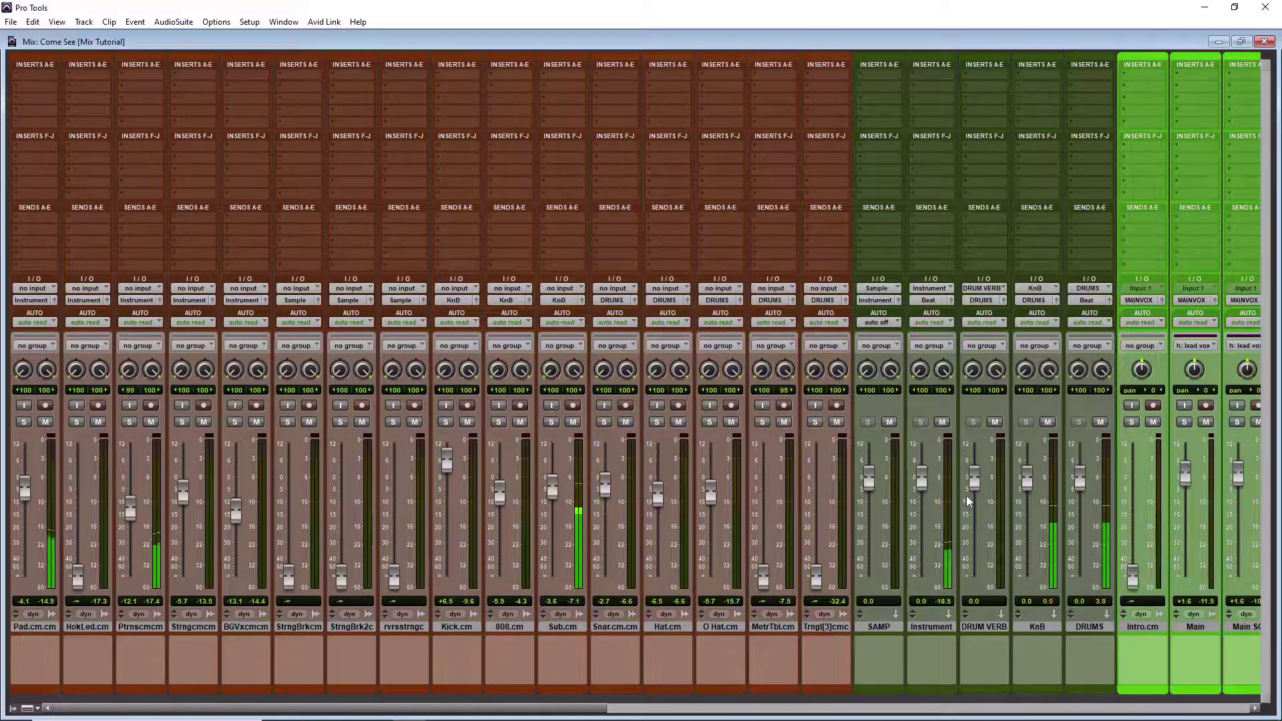
- Lower Patterns to -12.6 dB and raise Intro to -3.8 dB and HokLed to -2.5 dB
{"action": "left_click_drag", "start_coordinate": [131, 511], "coordinate": [130, 513]}
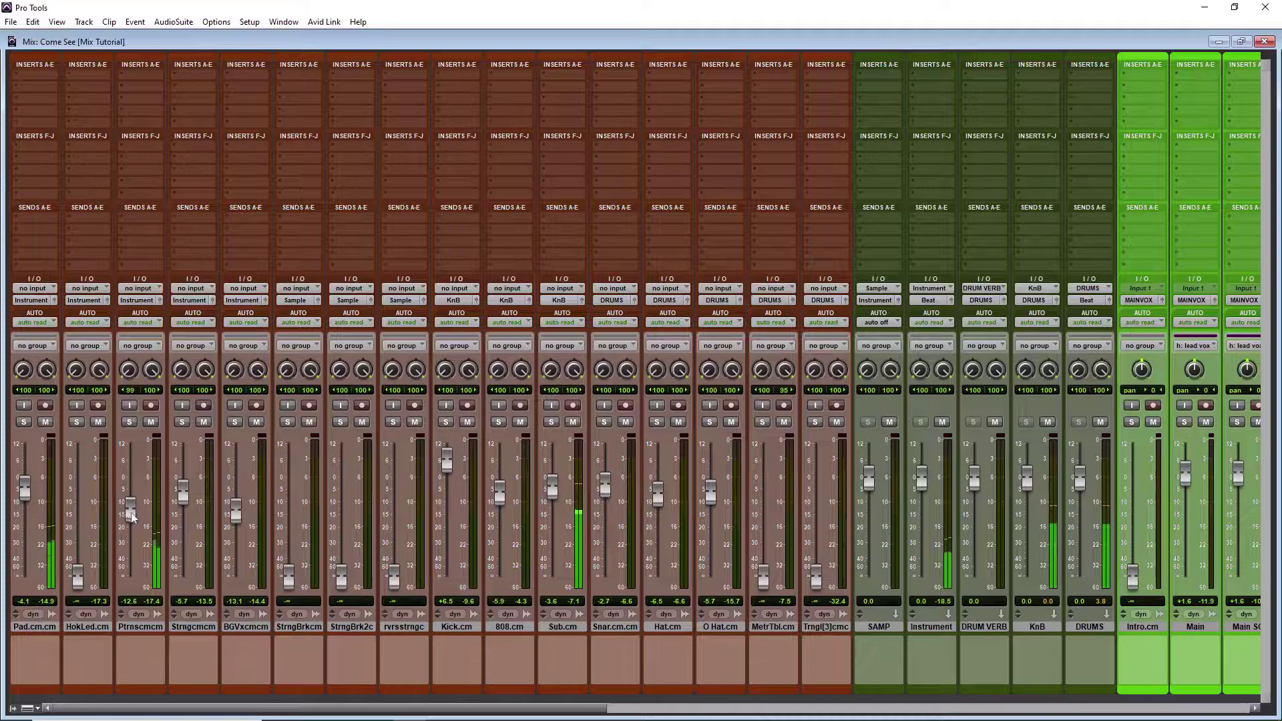
{"action": "key", "text": "ctrl+equal"}
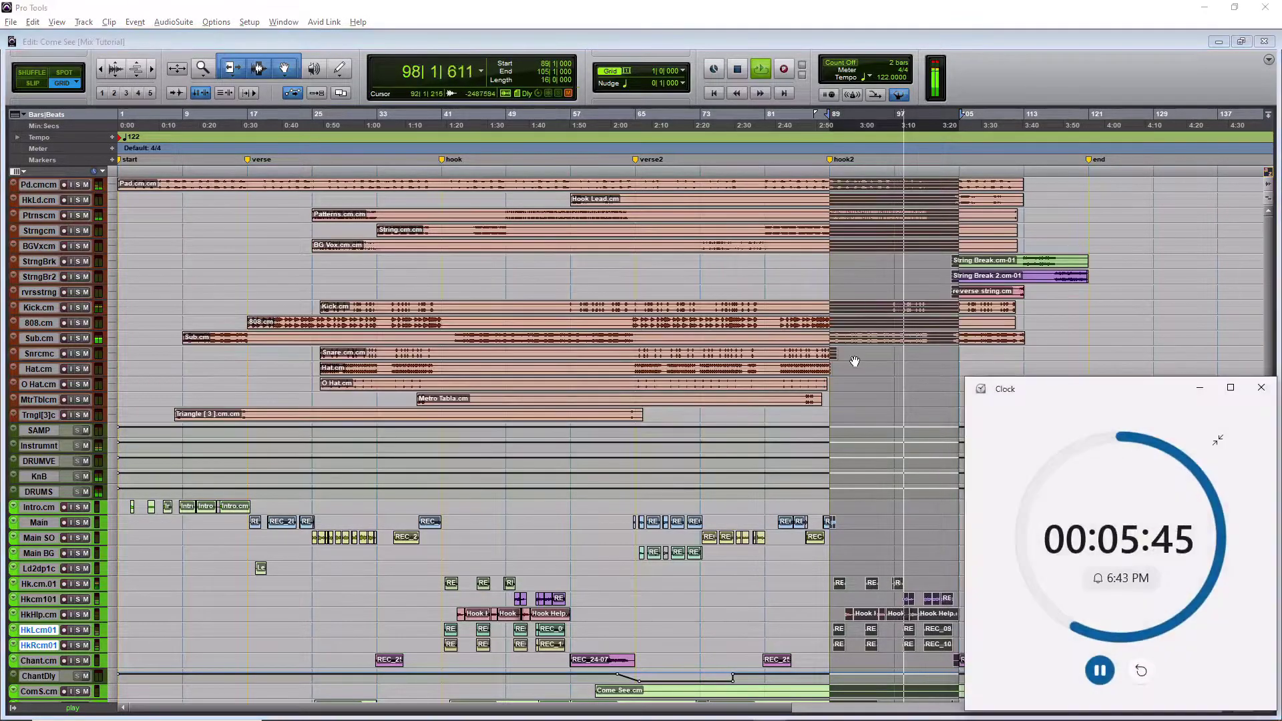
{"action": "key", "text": "ctrl+equal"}
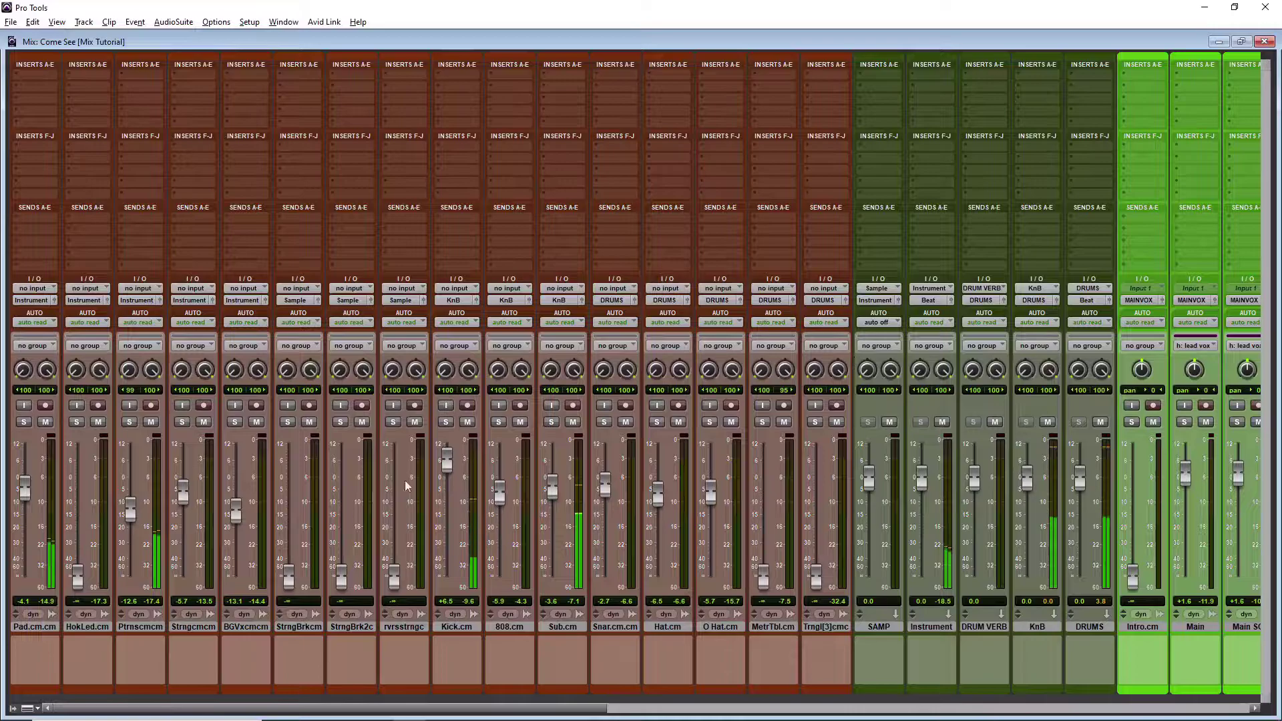
{"action": "left_click_drag", "start_coordinate": [454, 709], "coordinate": [785, 663]}
{"action": "left_click_drag", "start_coordinate": [596, 577], "coordinate": [597, 482]}
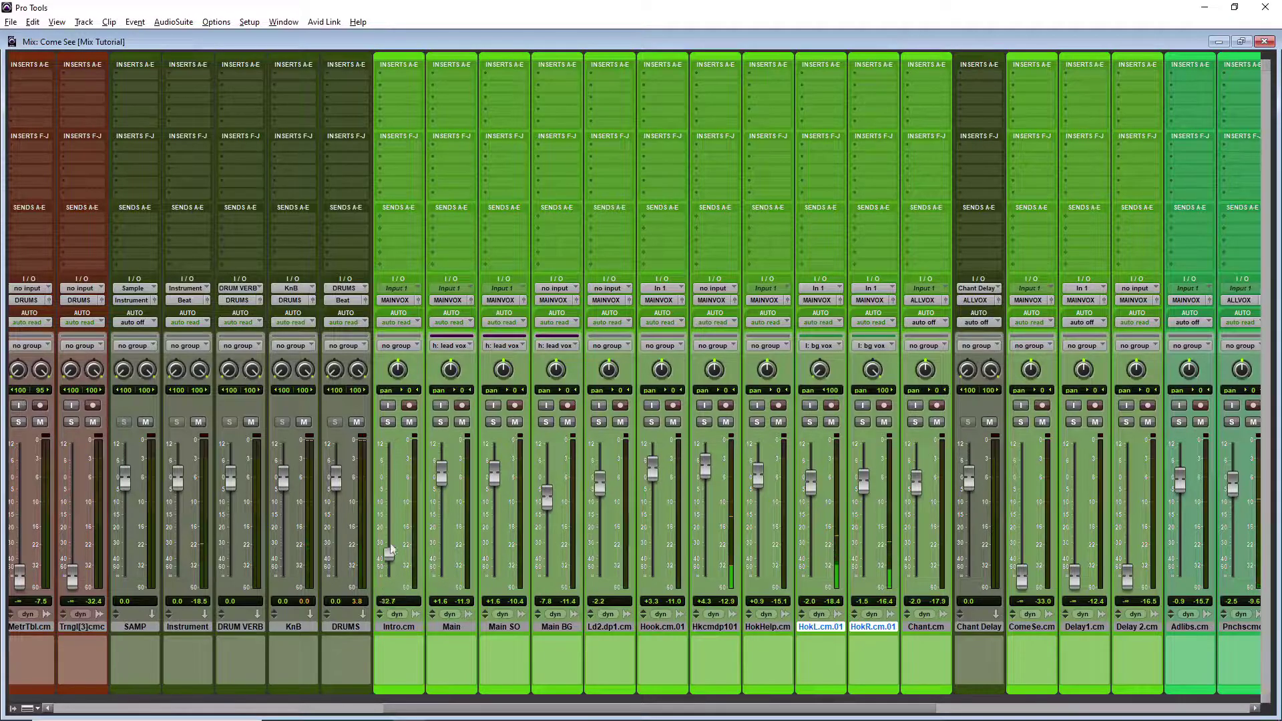
{"action": "left_click_drag", "start_coordinate": [389, 709], "coordinate": [3, 658]}
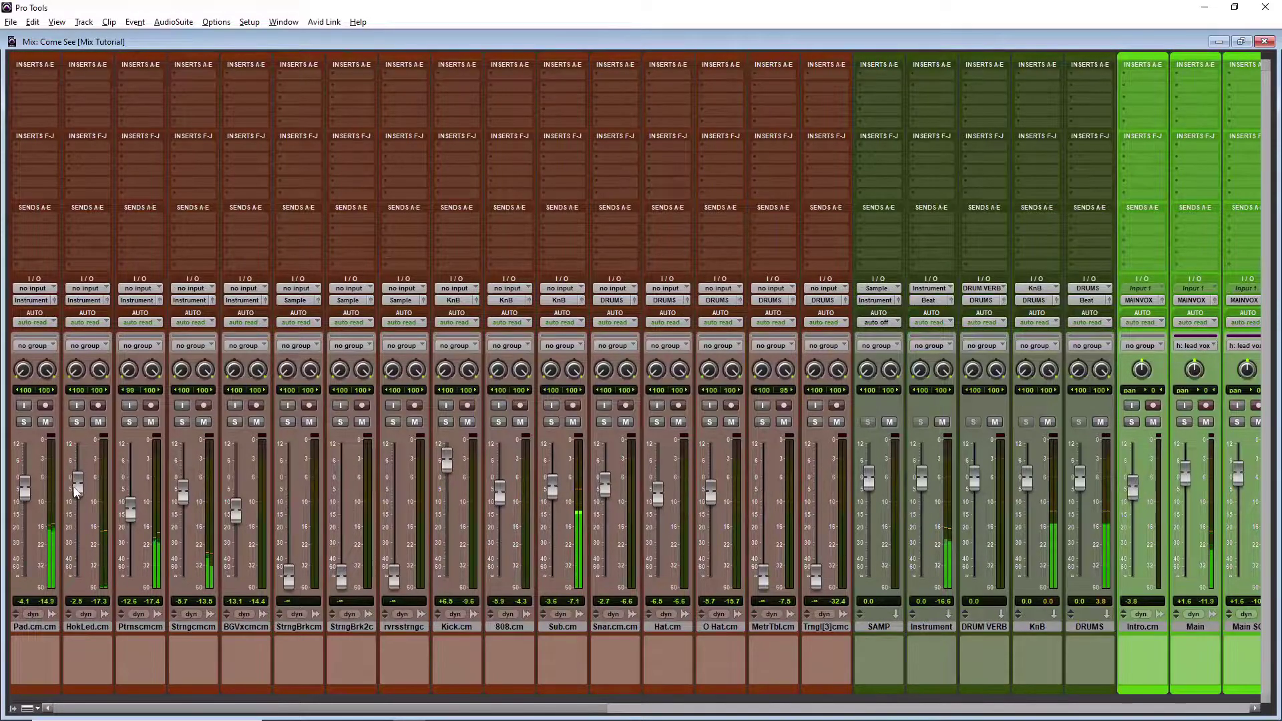
- Play from bar 105 and raise the Chant track to +2.6 dB and the Come See track to +6.2 dB
{"action": "key", "text": "ctrl+equal"}
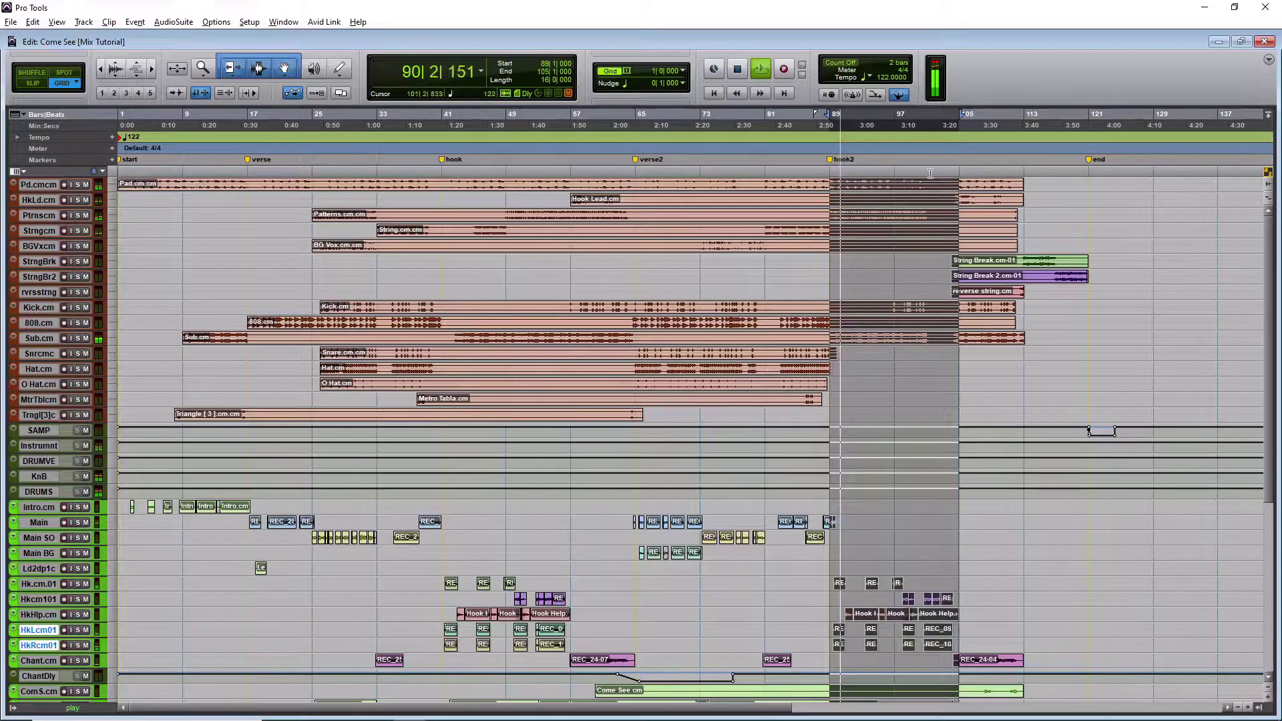
{"action": "left_click", "coordinate": [956, 171]}
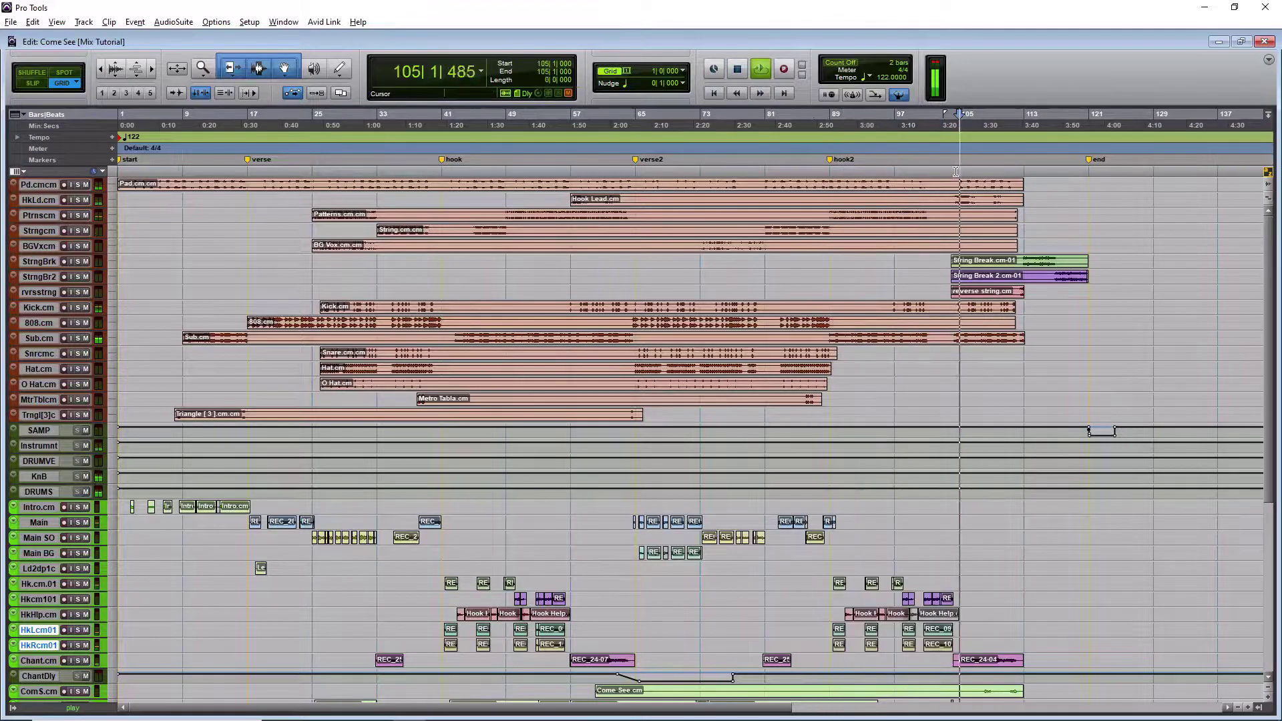
{"action": "key", "text": "ctrl+equal"}
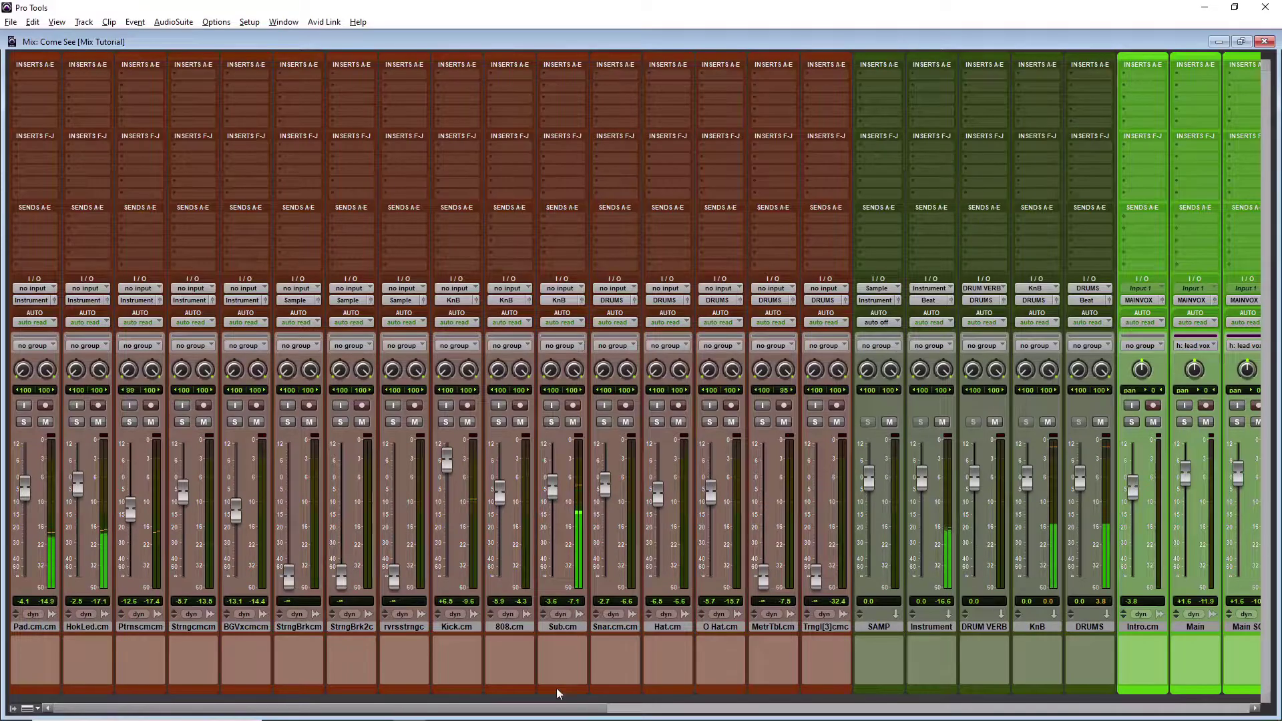
{"action": "scroll", "coordinate": [561, 692], "scroll_direction": "right", "scroll_amount": 10}
{"action": "mouse_move", "coordinate": [887, 488]}
{"action": "left_mouse_down"}
{"action": "mouse_move", "coordinate": [889, 458]}
{"action": "mouse_move", "coordinate": [888, 472]}
{"action": "left_mouse_up"}
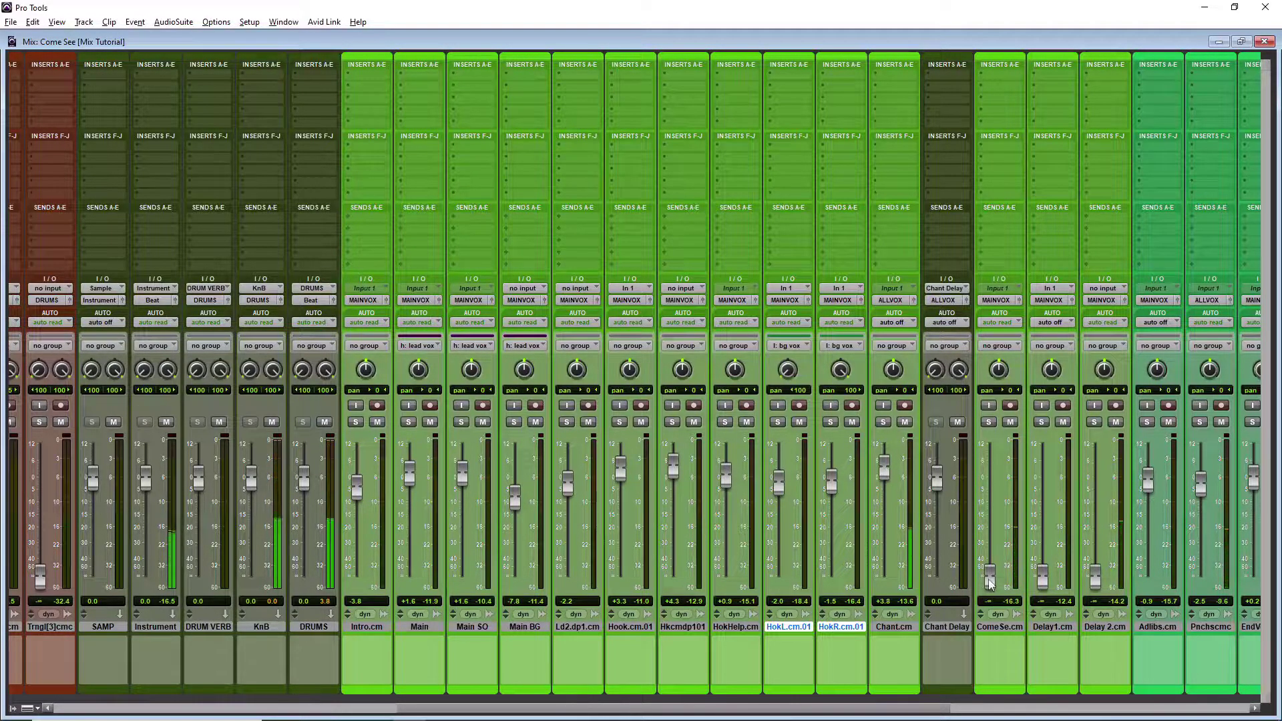
{"action": "left_click_drag", "start_coordinate": [884, 467], "coordinate": [884, 470]}
{"action": "left_click_drag", "start_coordinate": [989, 576], "coordinate": [991, 471]}
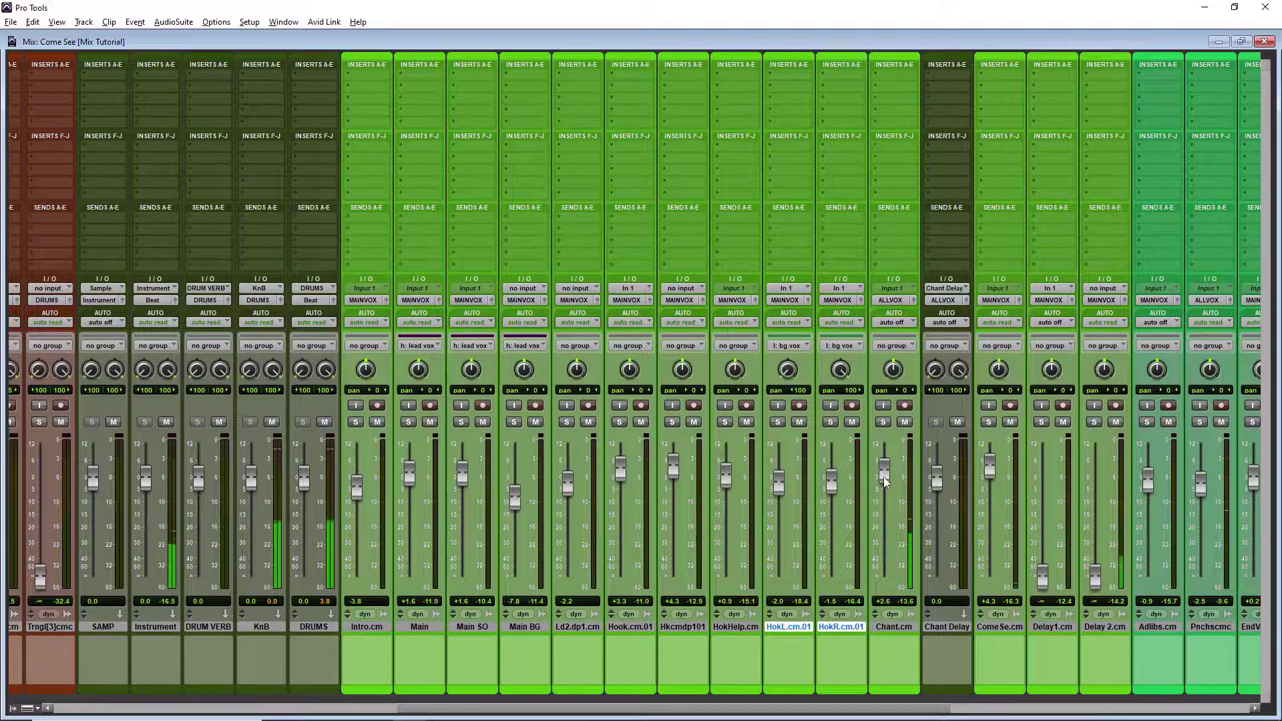
{"action": "left_click_drag", "start_coordinate": [989, 471], "coordinate": [989, 462]}
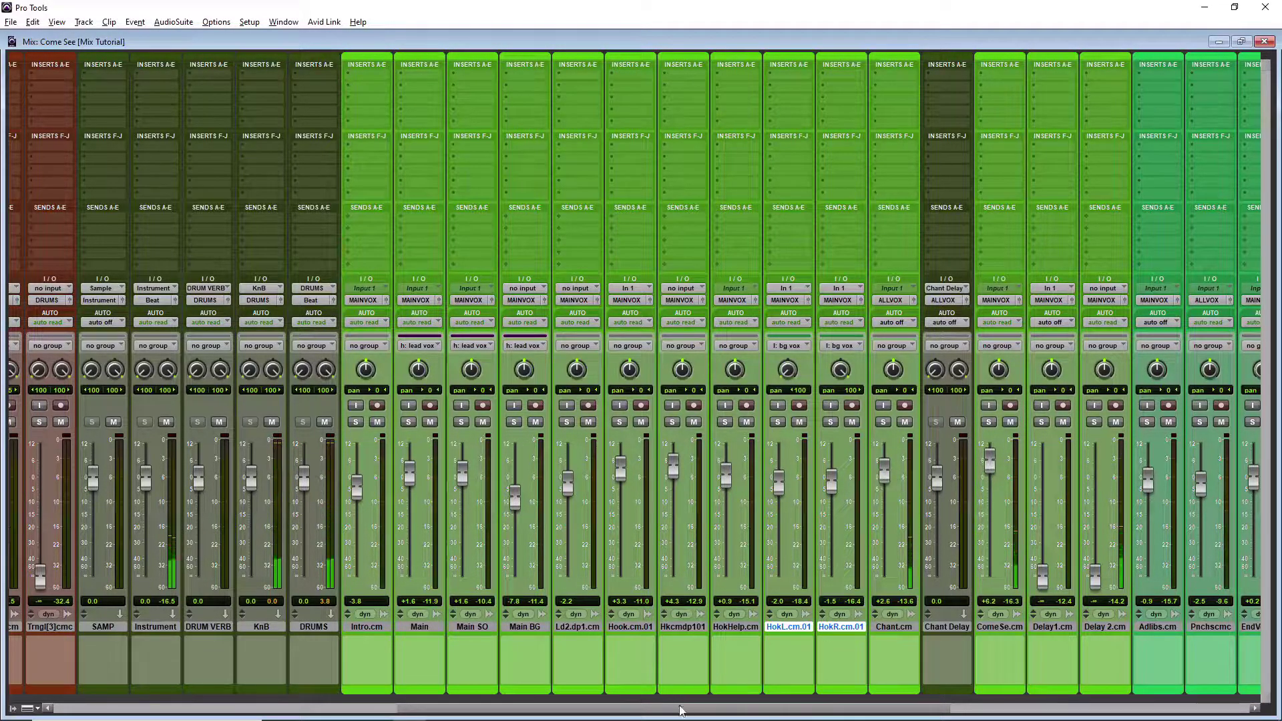
- Bring in the ending's string tracks: reverse string at -5.7 dB, String Break at -5.2 dB and String Break 2 at -4.9 dB
{"action": "left_click_drag", "start_coordinate": [680, 707], "coordinate": [102, 698]}
{"action": "left_click_drag", "start_coordinate": [396, 574], "coordinate": [405, 488]}
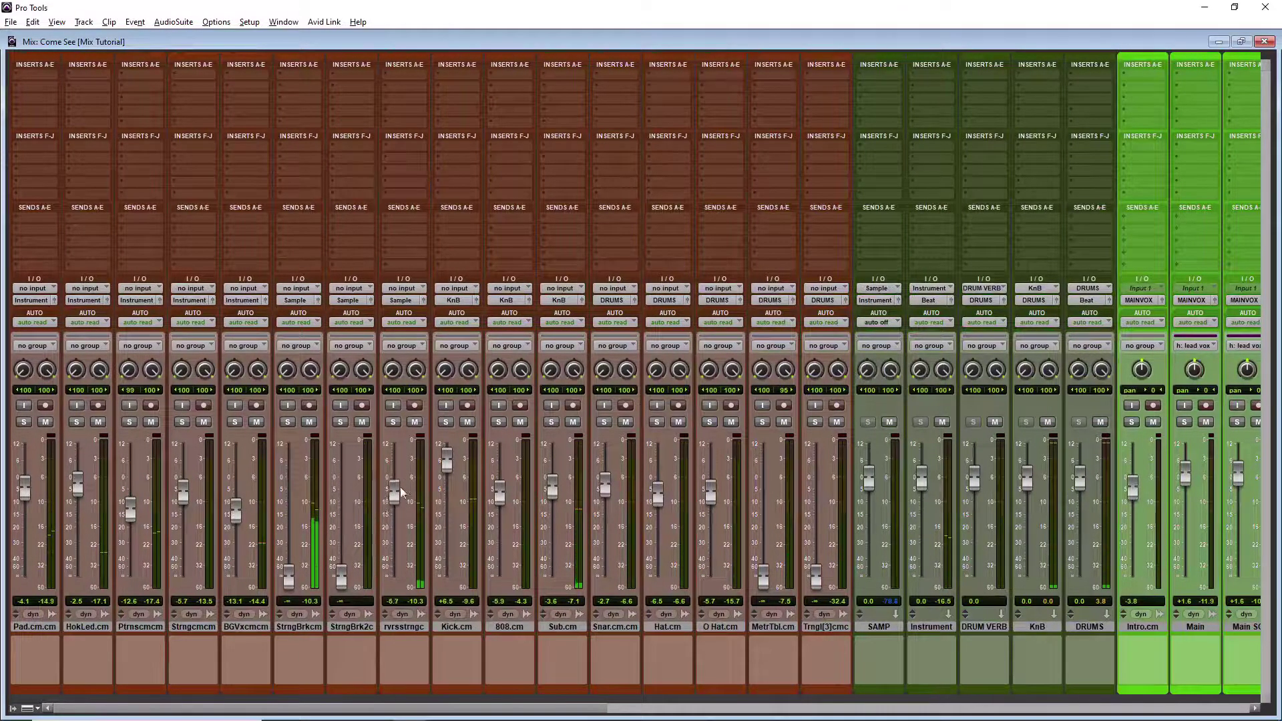
{"action": "left_click_drag", "start_coordinate": [289, 585], "coordinate": [289, 497]}
{"action": "left_click_drag", "start_coordinate": [342, 578], "coordinate": [354, 497]}
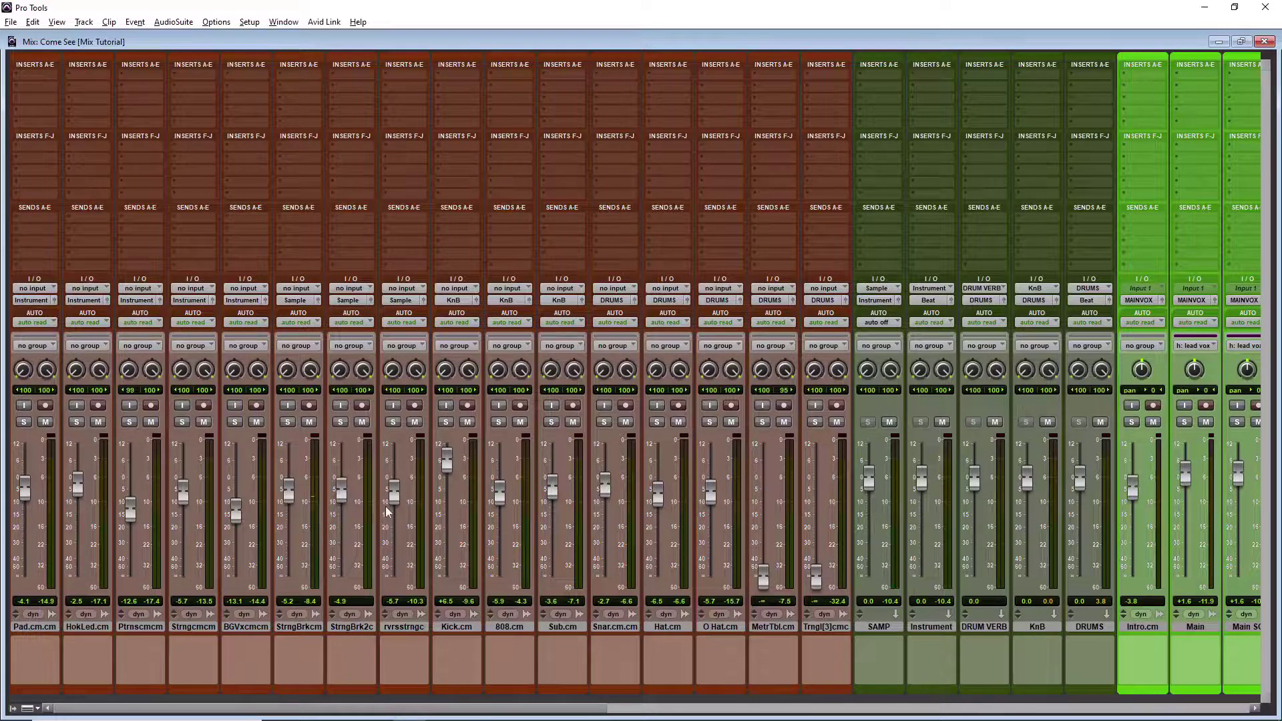
{"action": "key", "text": "ctrl+equal"}
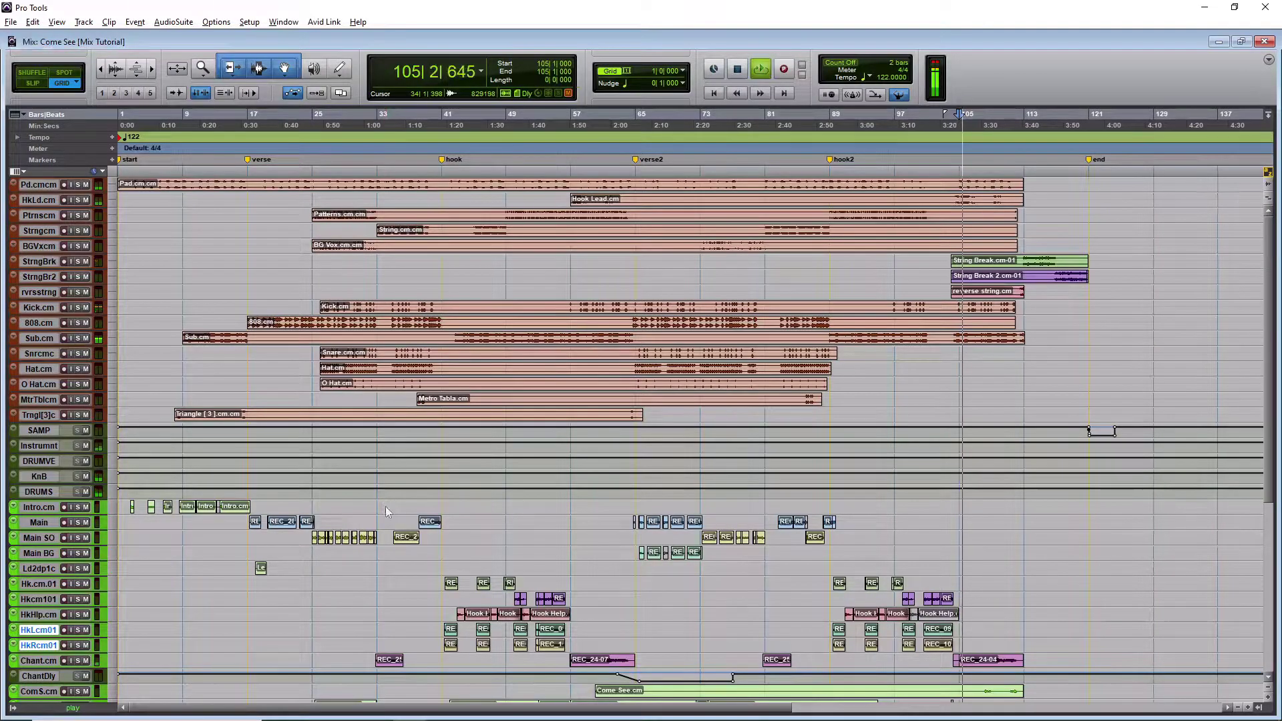
{"action": "key", "text": "ctrl+equal"}
- Rebalance the ending with Sub at -5.7 dB, EndVocl at -1.4 dB and Pnchs at -0.9 dB
{"action": "left_click_drag", "start_coordinate": [555, 502], "coordinate": [555, 507]}
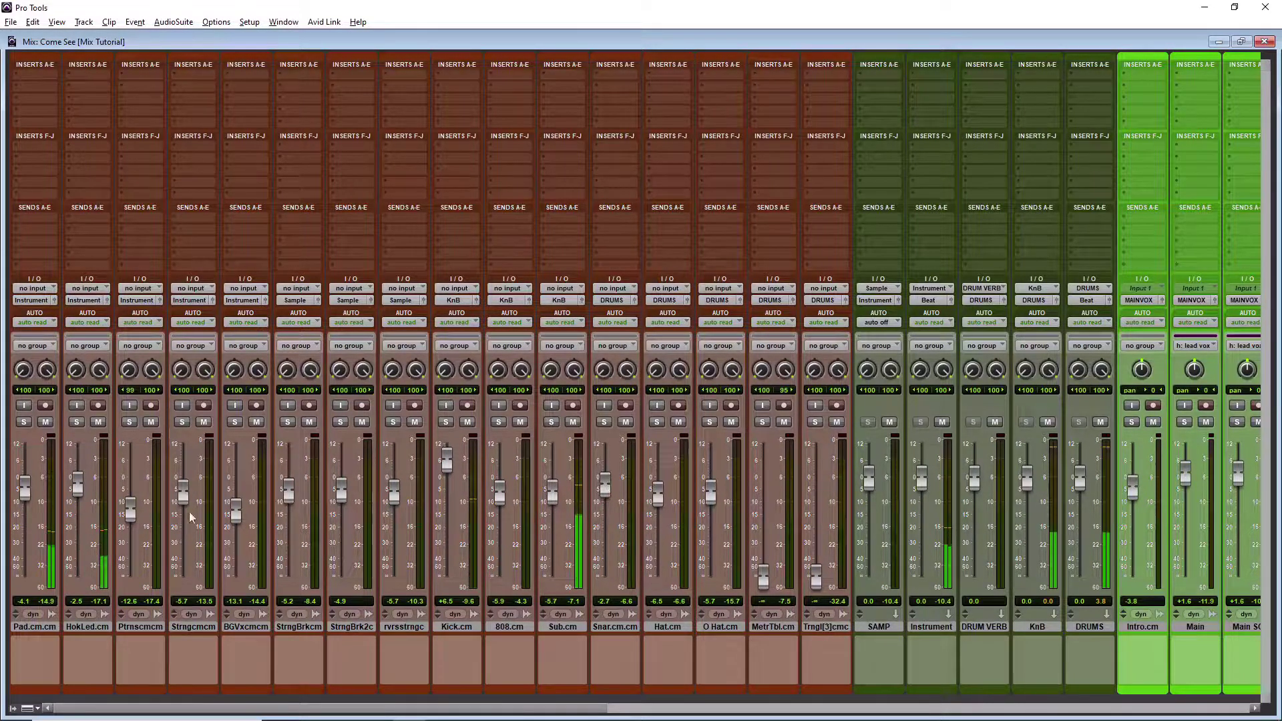
{"action": "left_click_drag", "start_coordinate": [389, 708], "coordinate": [891, 708]}
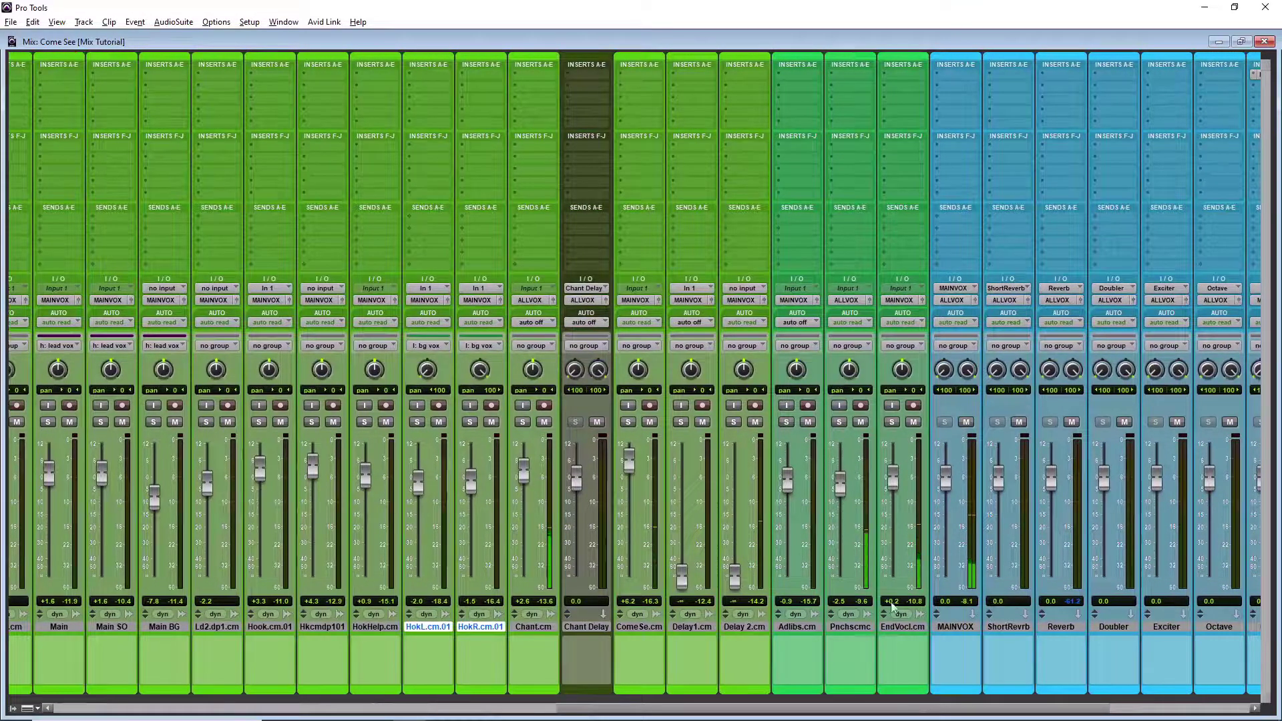
{"action": "left_click_drag", "start_coordinate": [892, 477], "coordinate": [890, 489]}
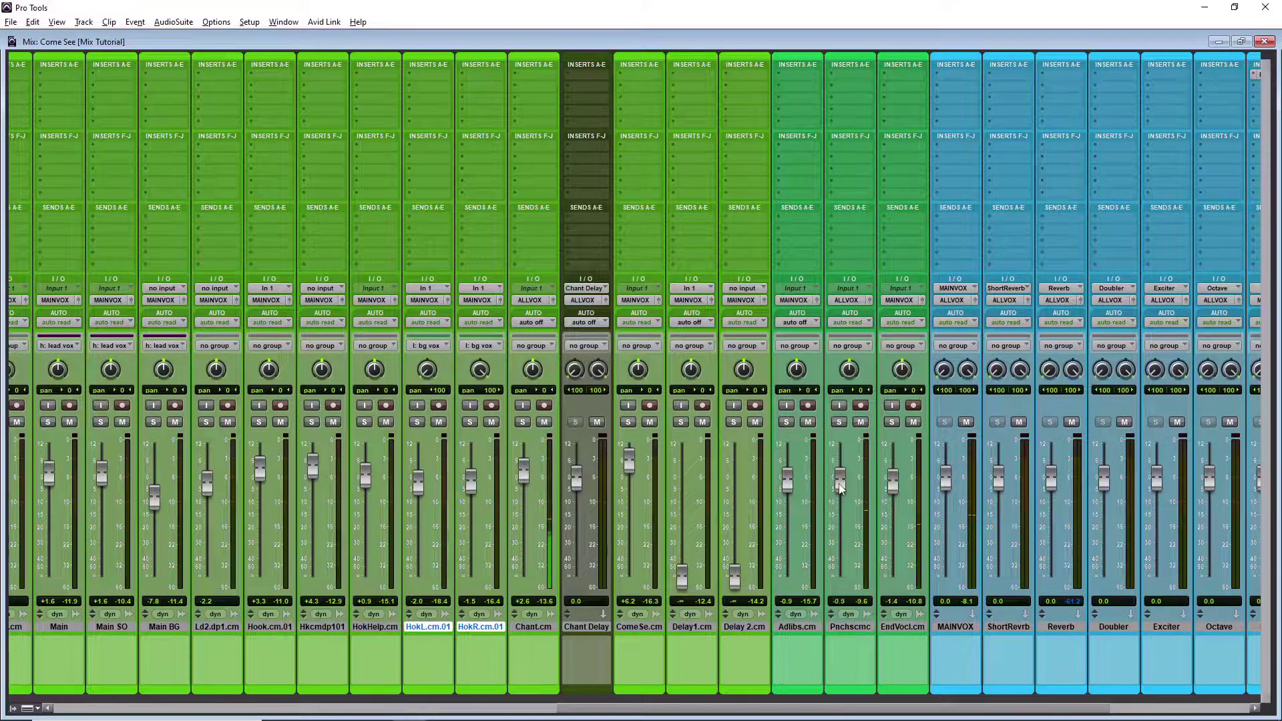
{"action": "left_click_drag", "start_coordinate": [734, 585], "coordinate": [733, 578]}
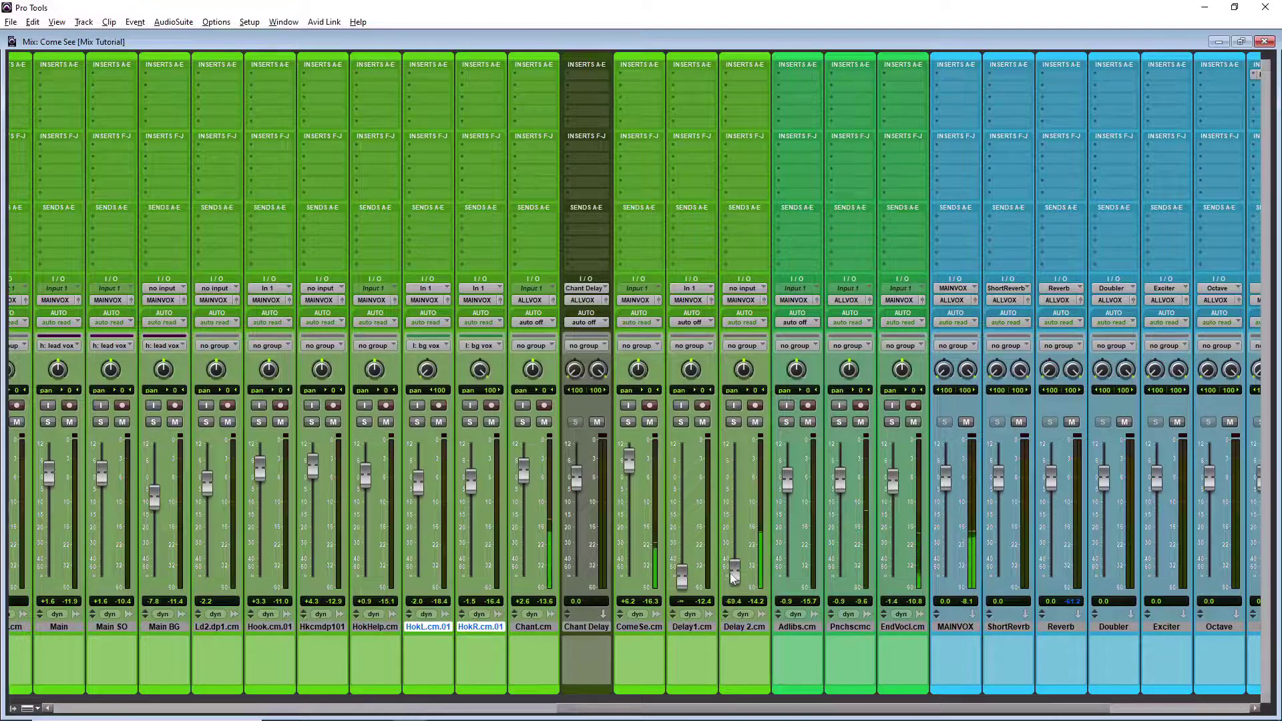
{"action": "scroll", "coordinate": [679, 681], "scroll_direction": "right", "scroll_amount": 5}
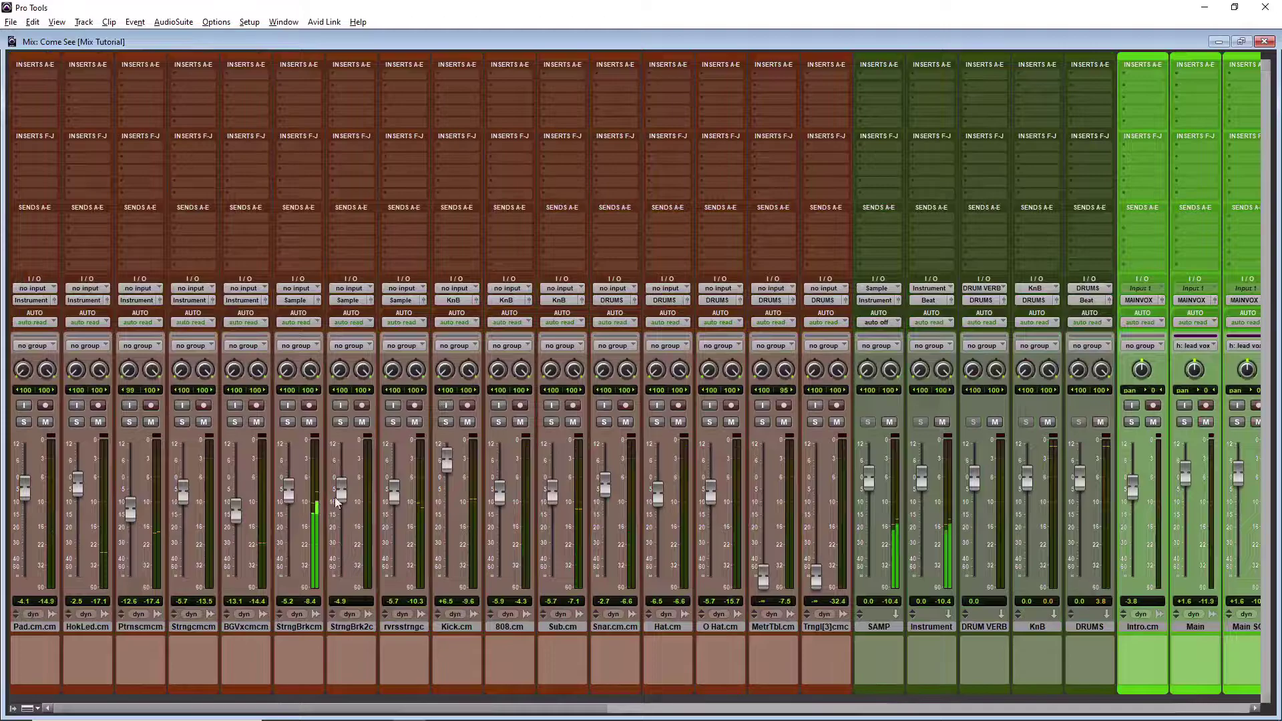
{"action": "left_click_drag", "start_coordinate": [341, 504], "coordinate": [341, 508]}
{"action": "left_click_drag", "start_coordinate": [107, 707], "coordinate": [533, 630]}
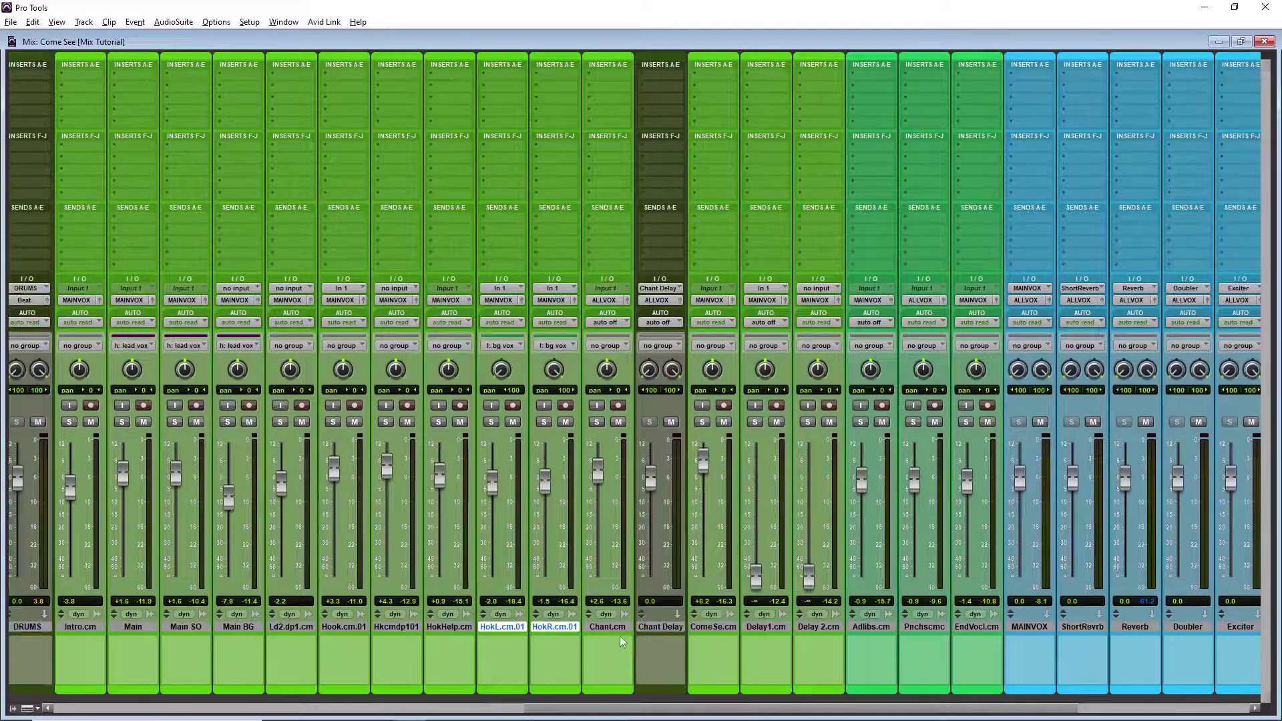
- Restart playback from the verse2 marker at bar 65 and return to the mixer
{"action": "key", "text": "ctrl+equal"}
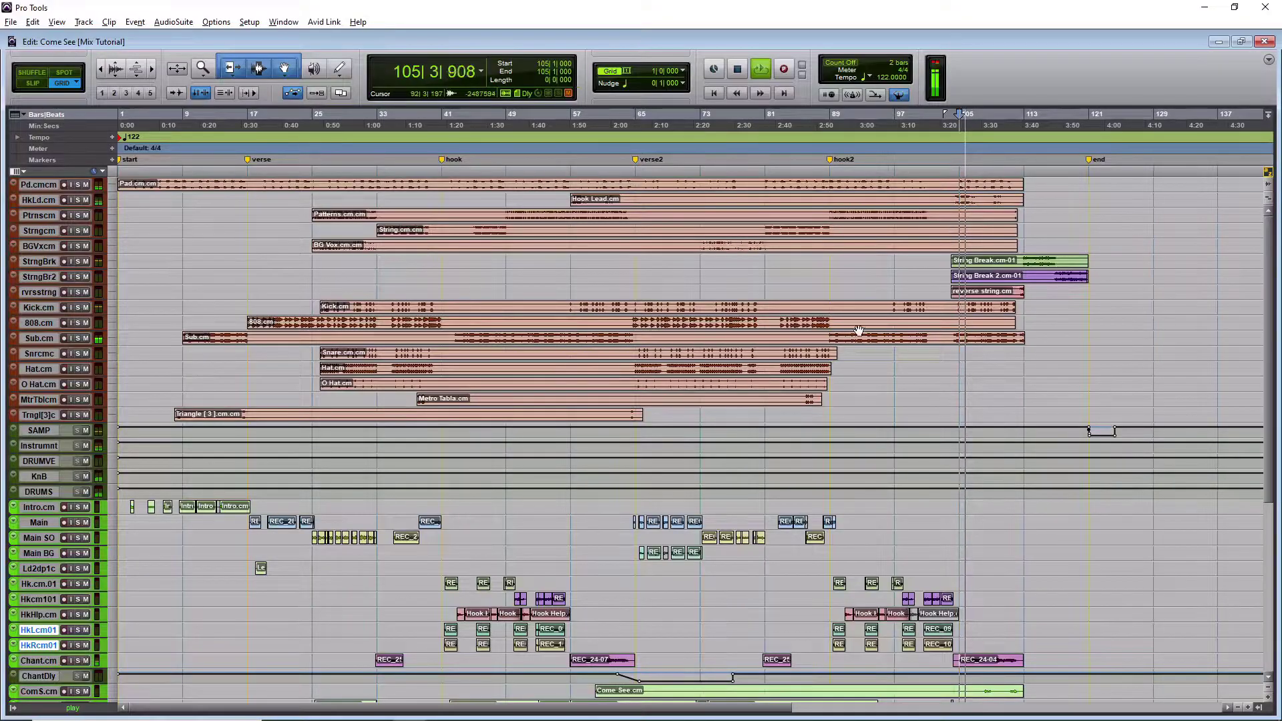
{"action": "left_click", "coordinate": [636, 172]}
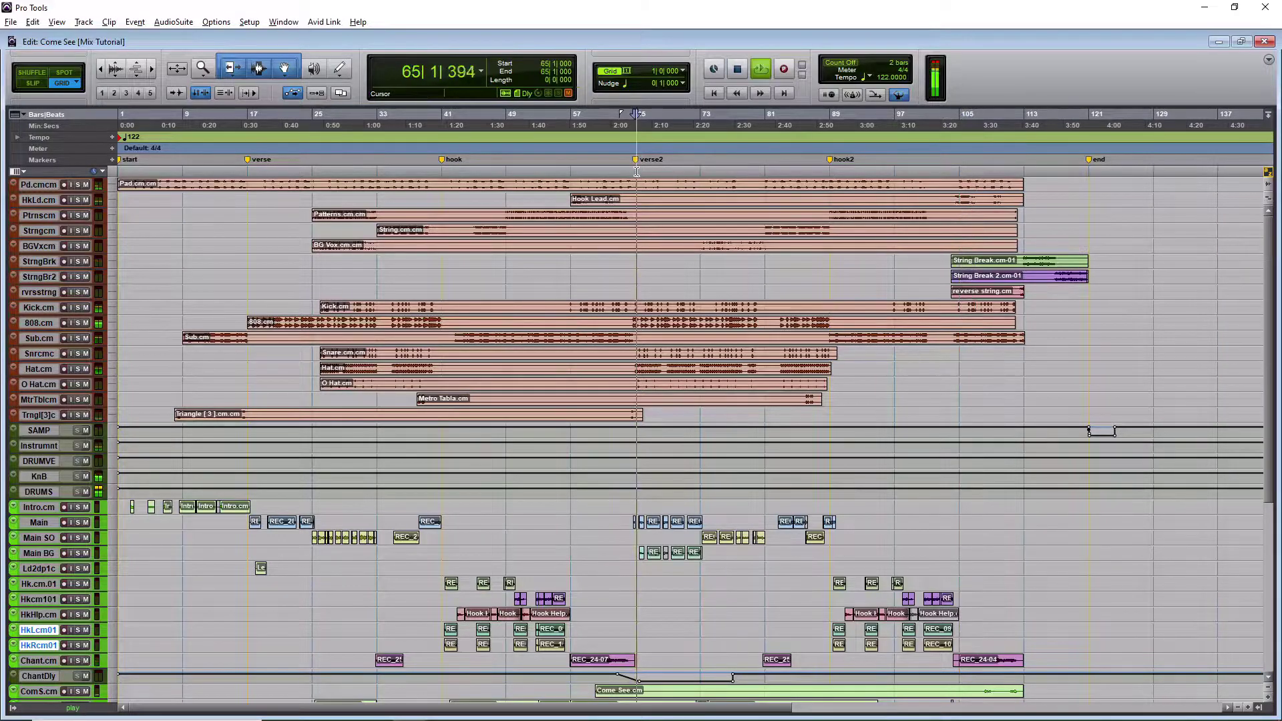
{"action": "key", "text": "ctrl+equal"}
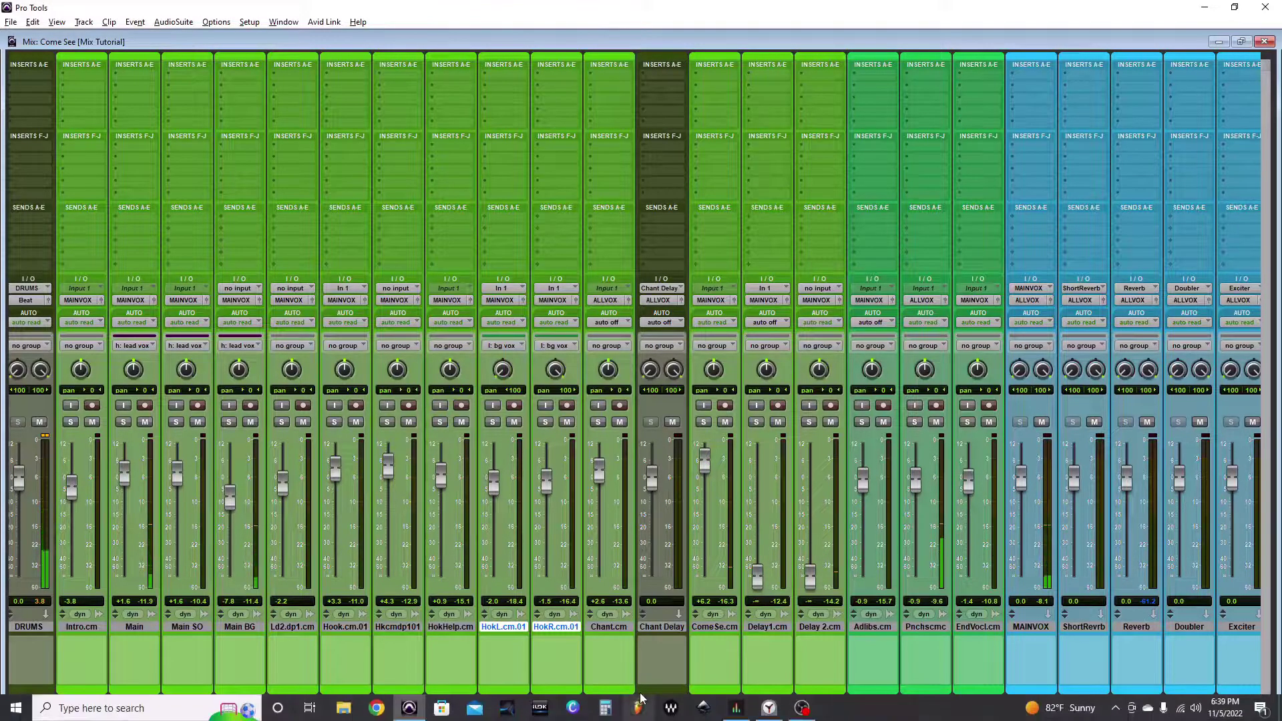
- Insert the stereo SSL EV2 Channel plugin in the second insert slot of the ALLVOX bus
{"action": "scroll", "coordinate": [1040, 652], "scroll_direction": "right", "scroll_amount": 5}
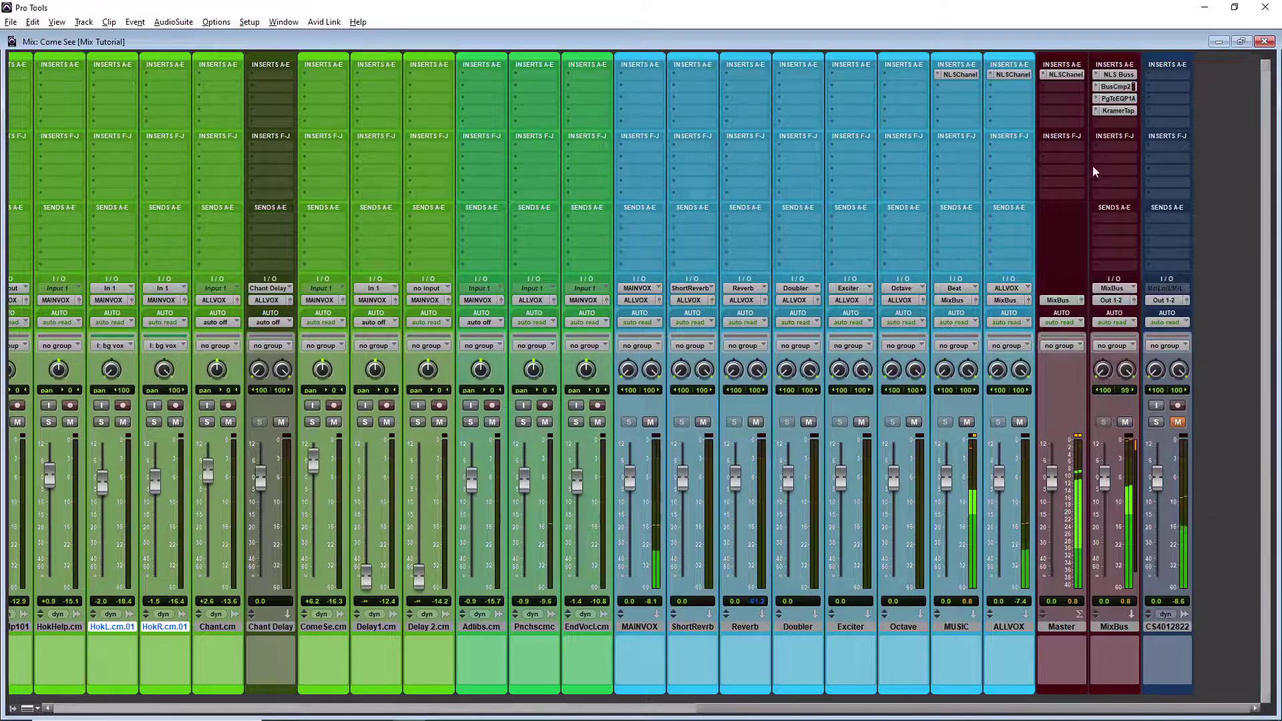
{"action": "left_click", "coordinate": [1004, 86]}
{"action": "left_click", "coordinate": [1035, 107]}
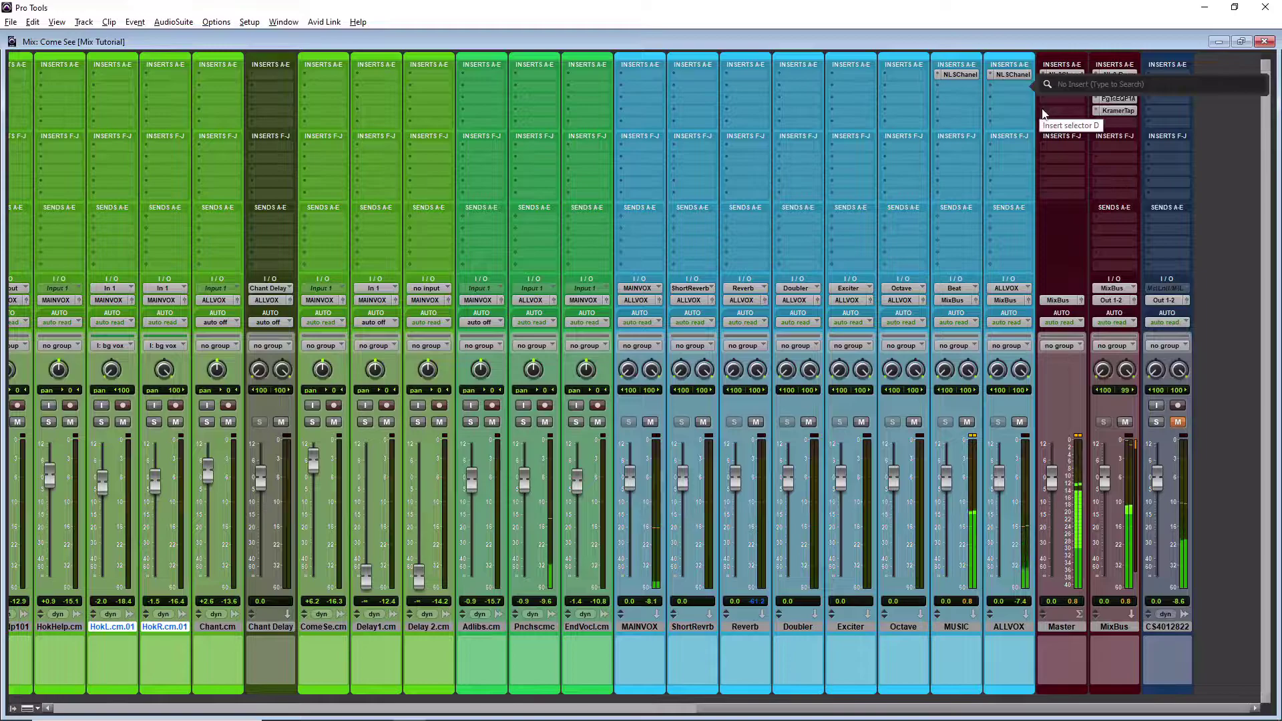
{"action": "type", "text": "ch"}
{"action": "key", "text": "BackSpace"}
{"action": "key", "text": "BackSpace"}
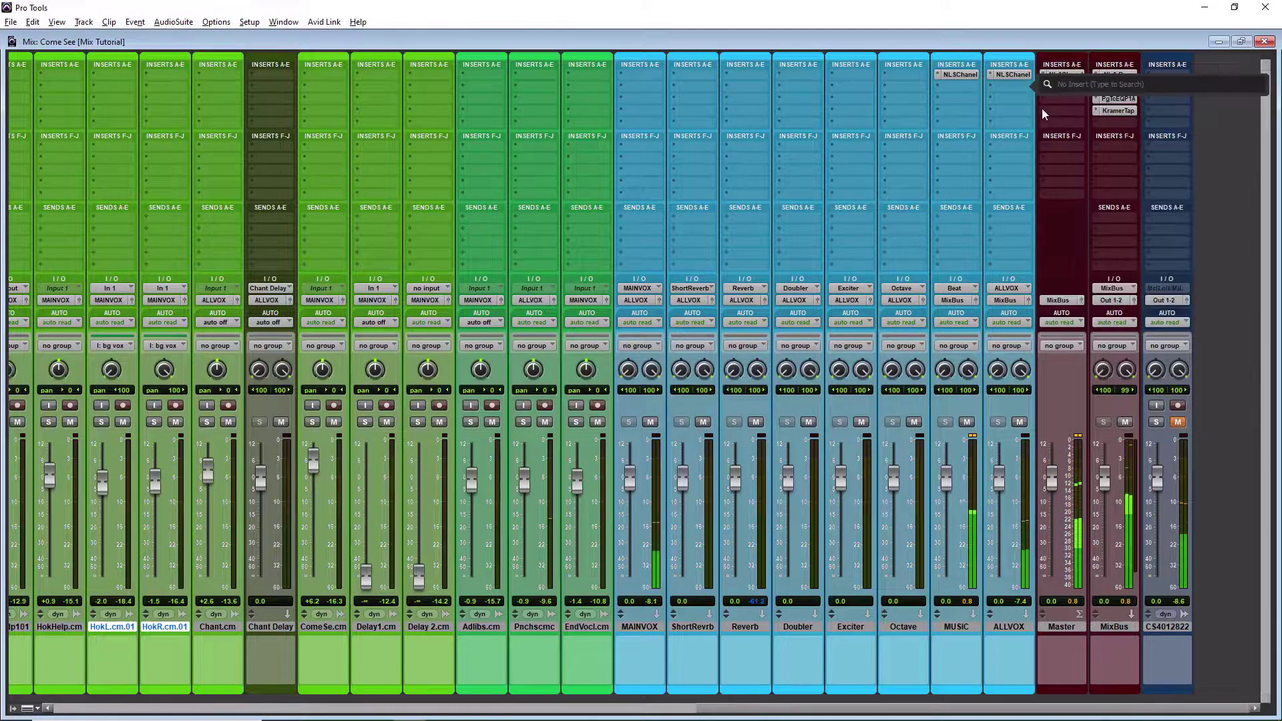
{"action": "type", "text": "ssl"}
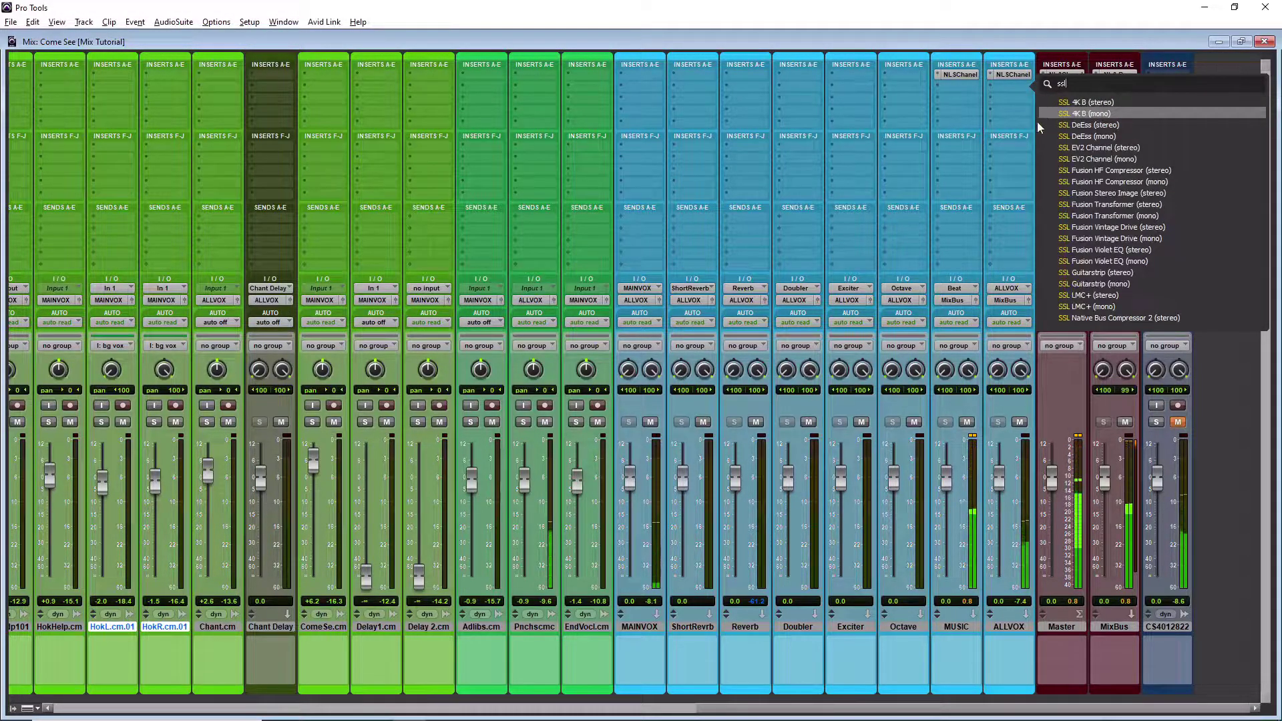
{"action": "left_click", "coordinate": [1080, 149]}
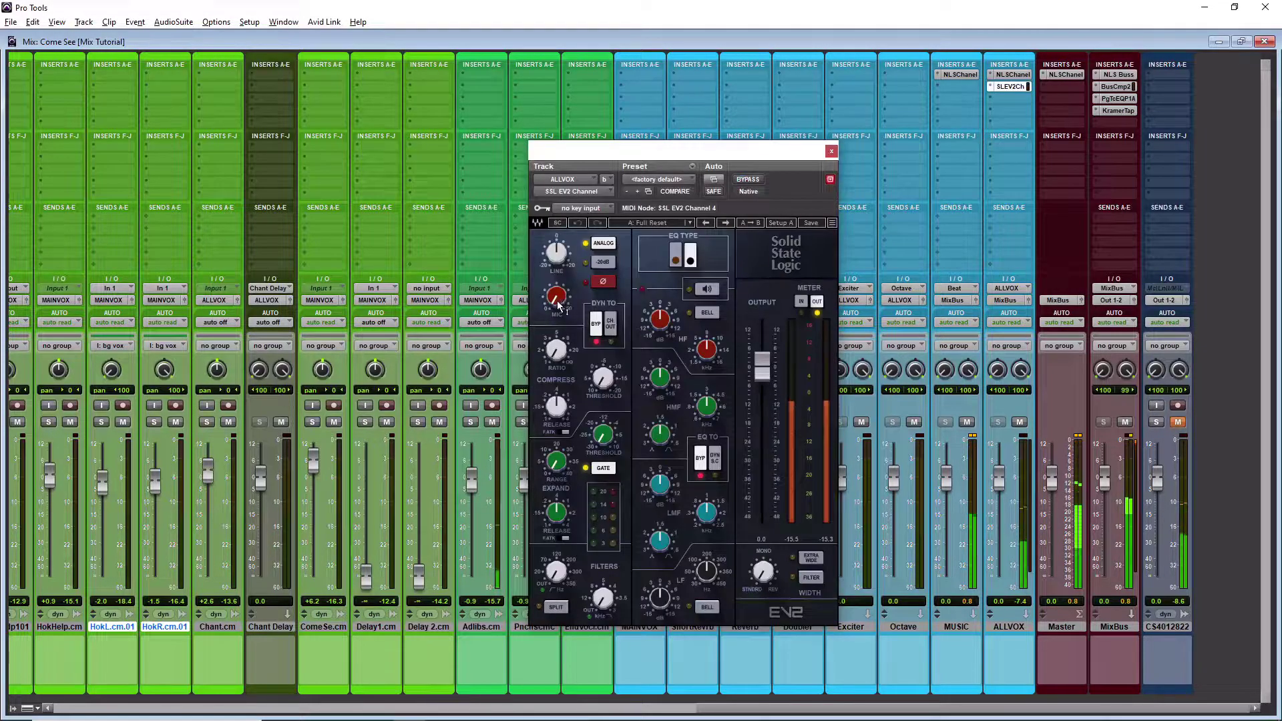
- Turn down the SSL EV2 mic gain, switch off the 20 dB pad, and boost the HF band by about 5 dB
{"action": "left_click", "coordinate": [602, 263]}
{"action": "left_click_drag", "start_coordinate": [556, 297], "coordinate": [557, 338]}
{"action": "left_click", "coordinate": [600, 263]}
{"action": "left_click_drag", "start_coordinate": [661, 322], "coordinate": [661, 292]}
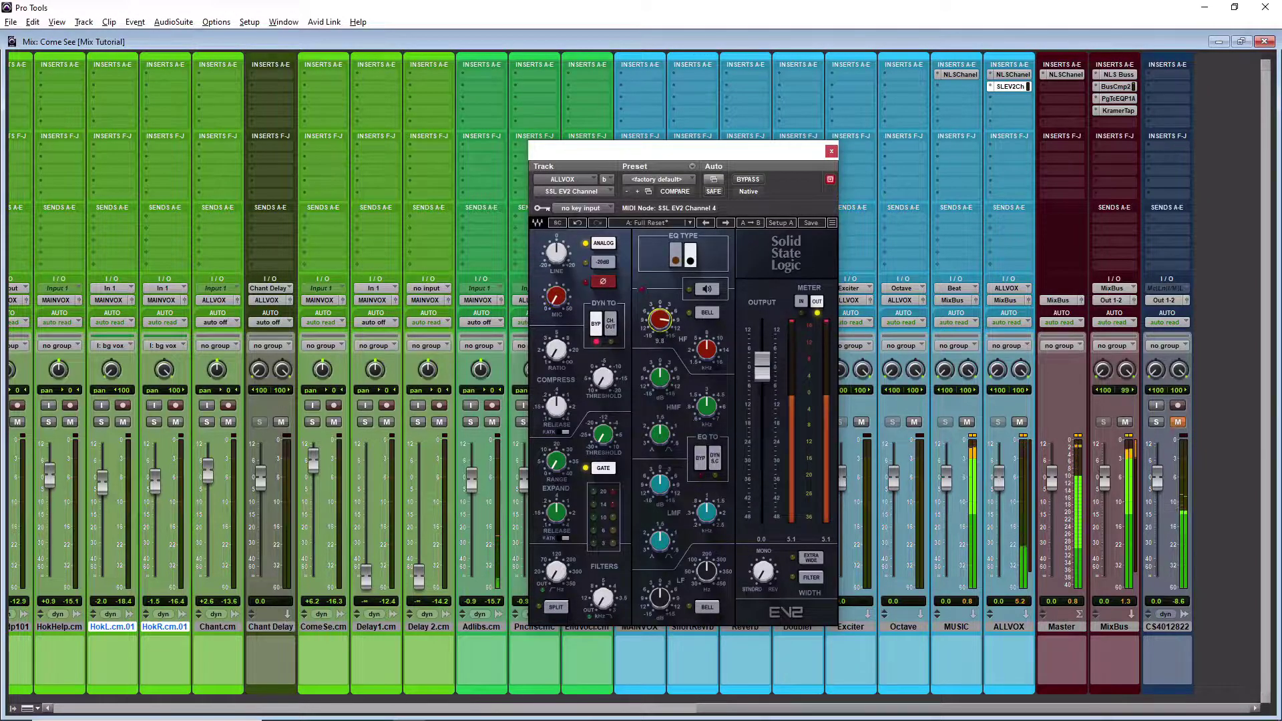
{"action": "left_click_drag", "start_coordinate": [707, 350], "coordinate": [661, 325]}
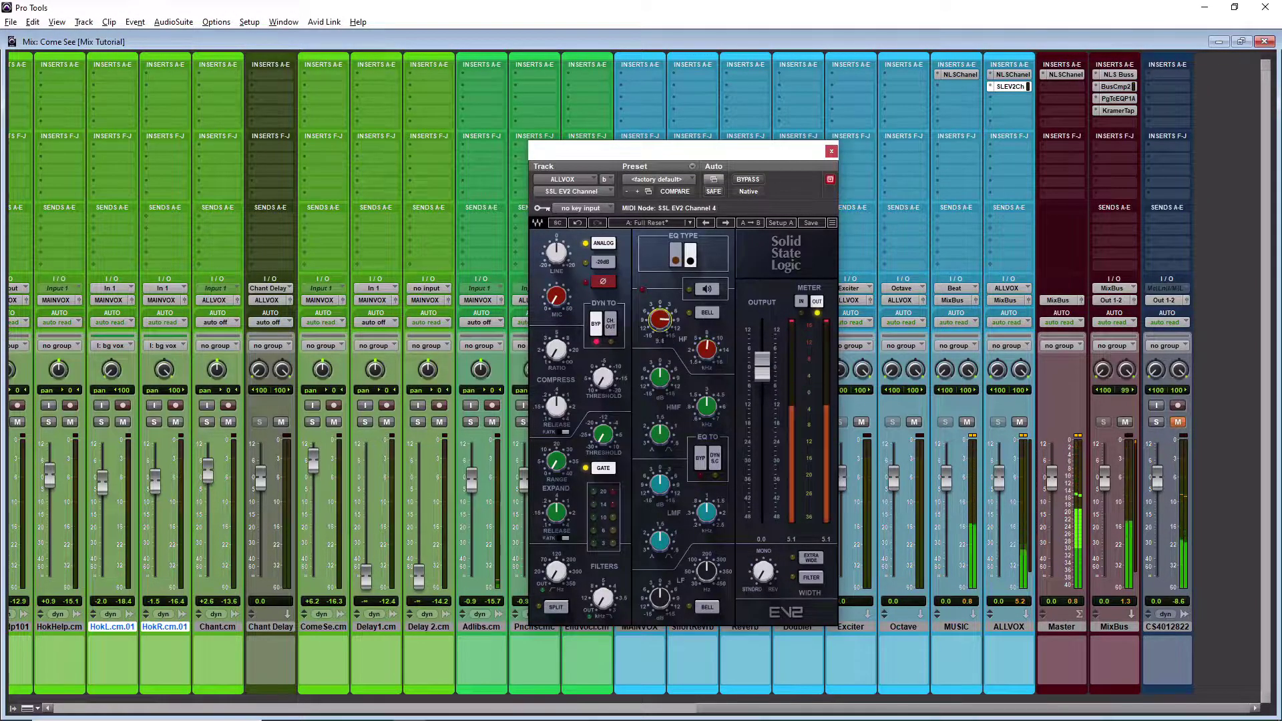
- Switch the SSL EV2's LF band to a bell shape, tune it near 147 Hz and boost its gain
{"action": "left_click", "coordinate": [659, 596]}
{"action": "left_click_drag", "start_coordinate": [659, 596], "coordinate": [690, 606]}
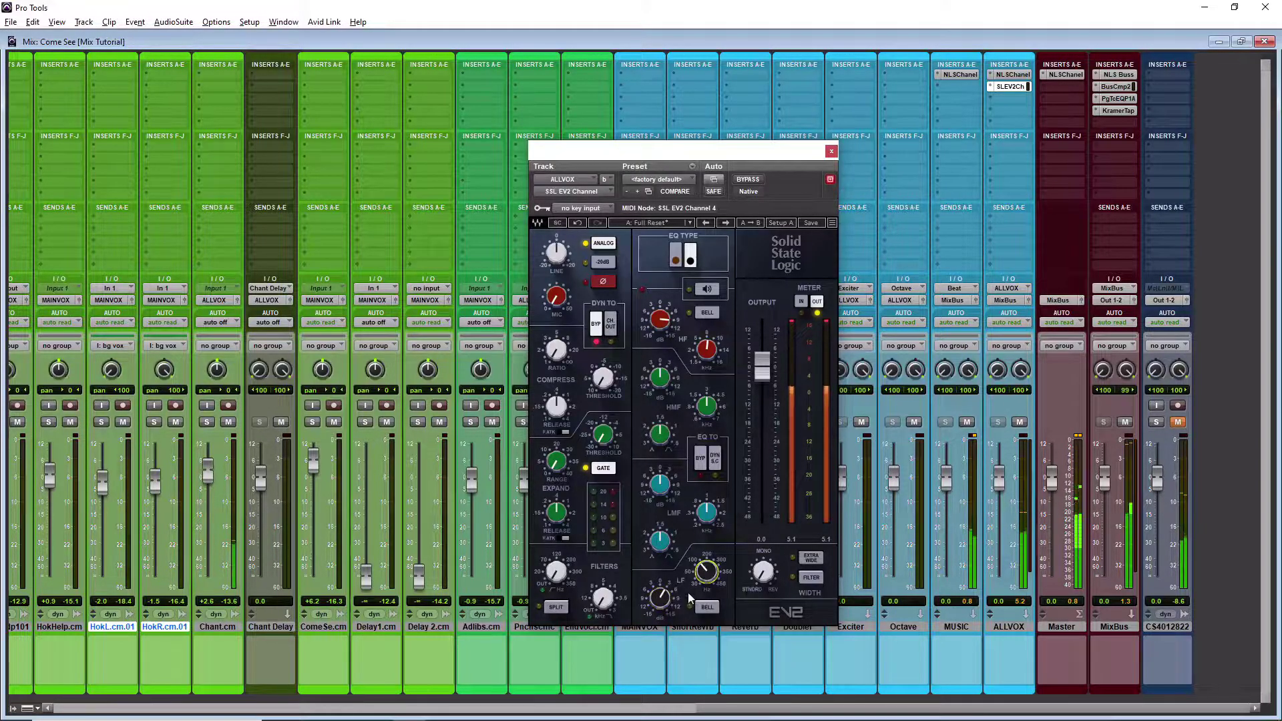
{"action": "left_click_drag", "start_coordinate": [659, 600], "coordinate": [660, 578]}
{"action": "left_click", "coordinate": [697, 608]}
{"action": "left_click", "coordinate": [697, 587]}
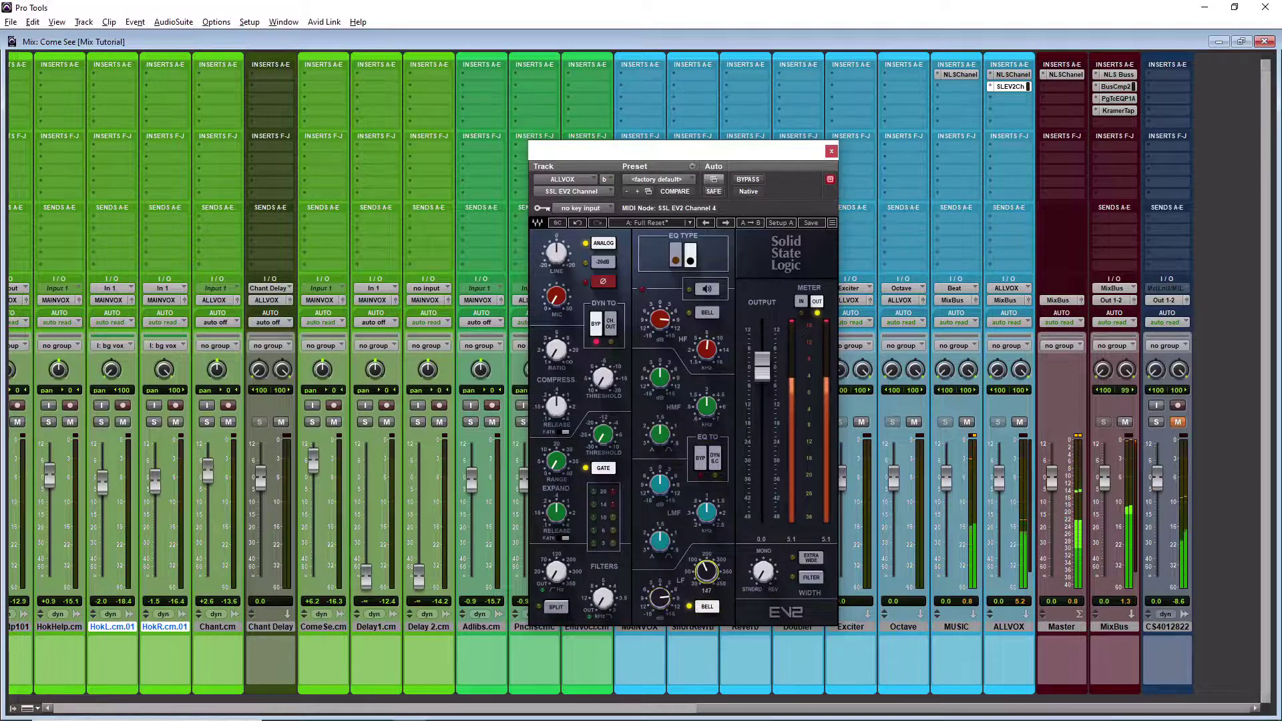
{"action": "left_click_drag", "start_coordinate": [667, 602], "coordinate": [667, 620]}
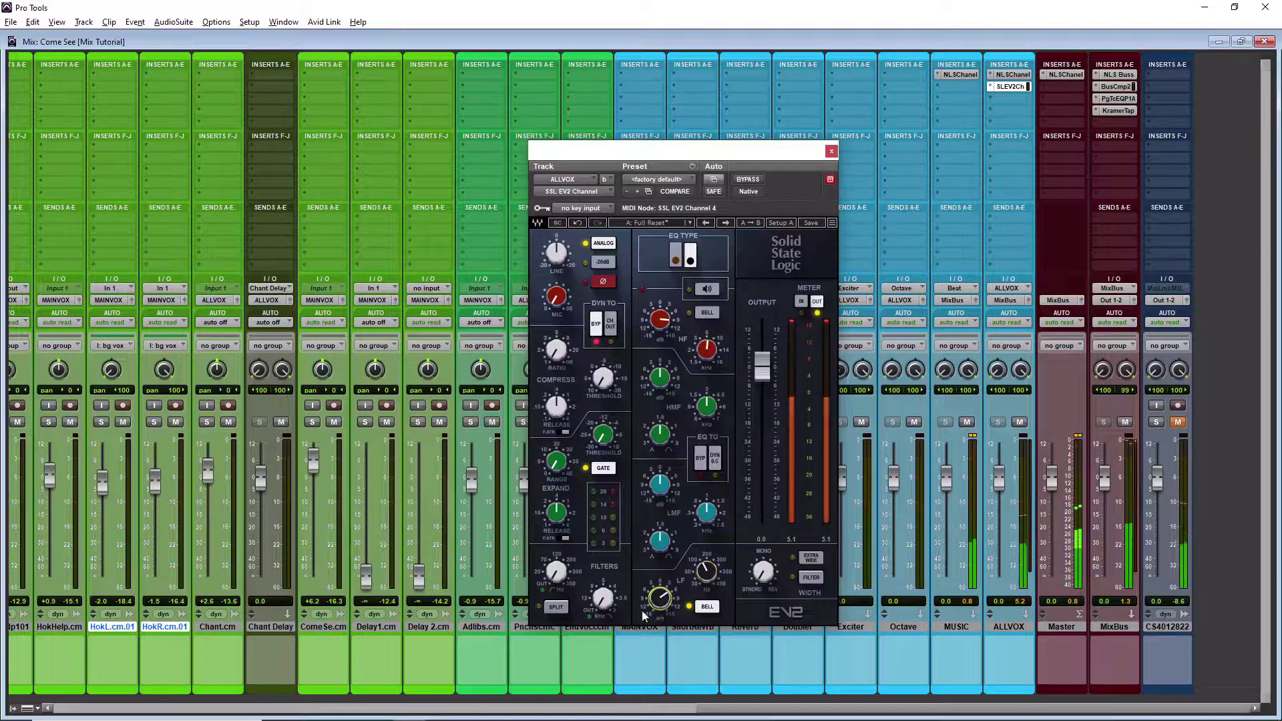
- Retune the frequency of the HF band on the ALLVOX SSL EV2 and readjust the band's gain
{"action": "left_click", "coordinate": [660, 485]}
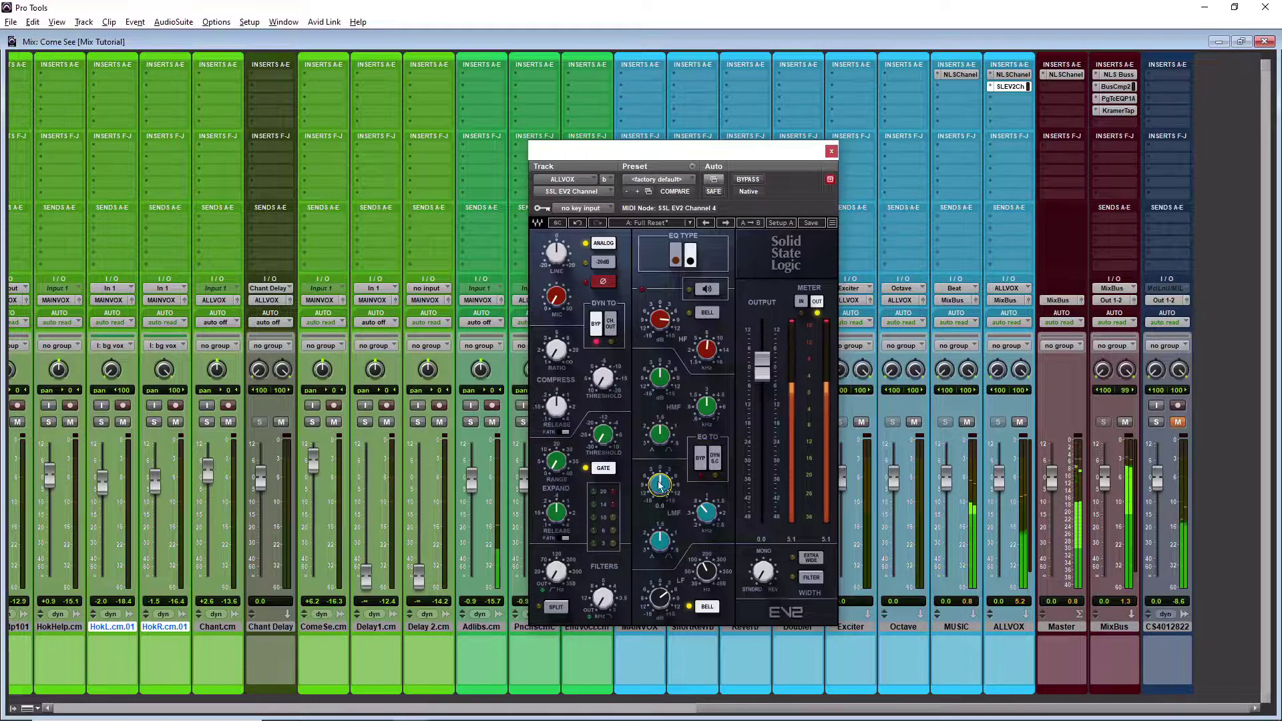
{"action": "left_click", "coordinate": [706, 349]}
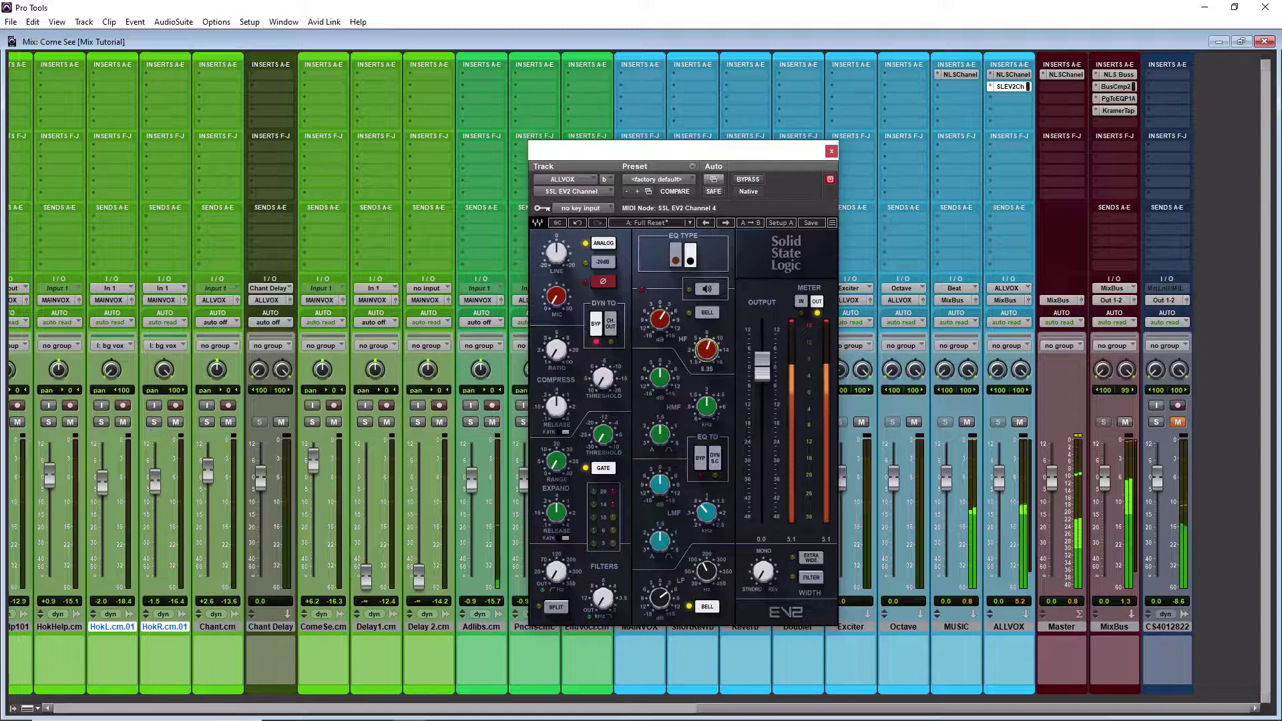
{"action": "left_click", "coordinate": [659, 319]}
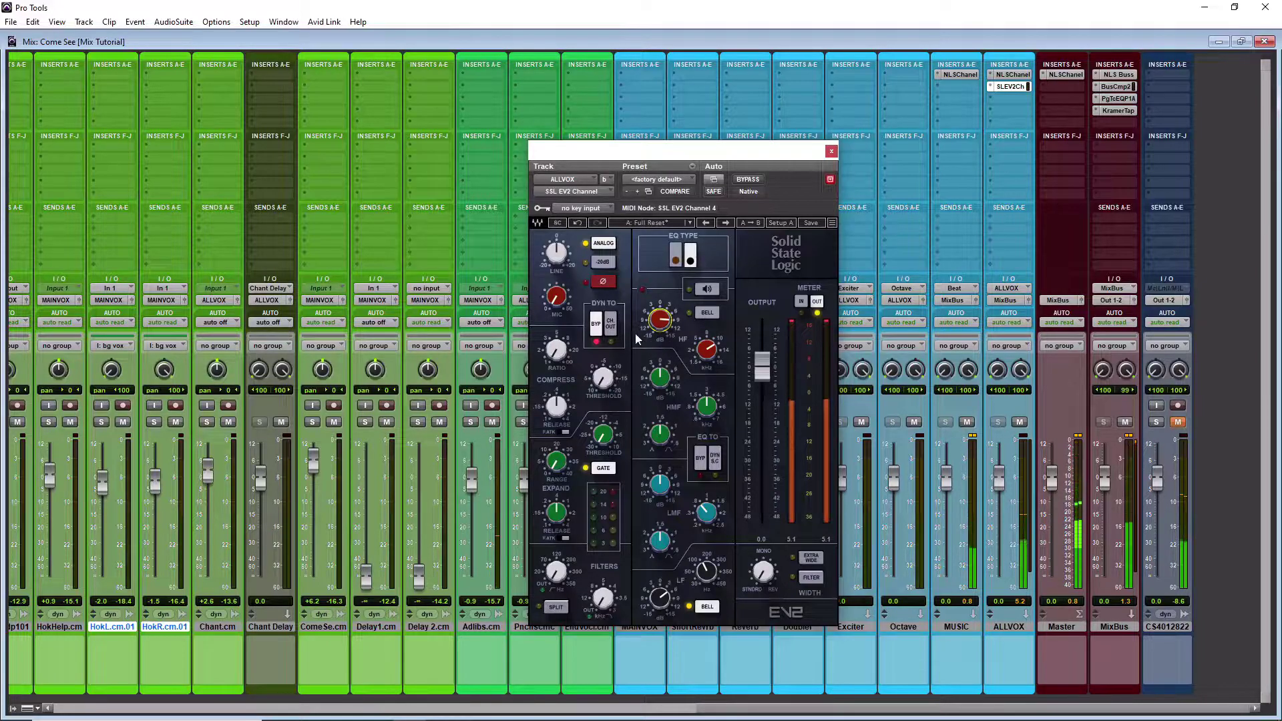
- Enable the SSL EV2 dynamics at channel out with a lower threshold and 1.3 ratio, and dial in a split high-pass filter
{"action": "left_click", "coordinate": [610, 324]}
{"action": "left_click", "coordinate": [603, 378]}
{"action": "left_click", "coordinate": [556, 349]}
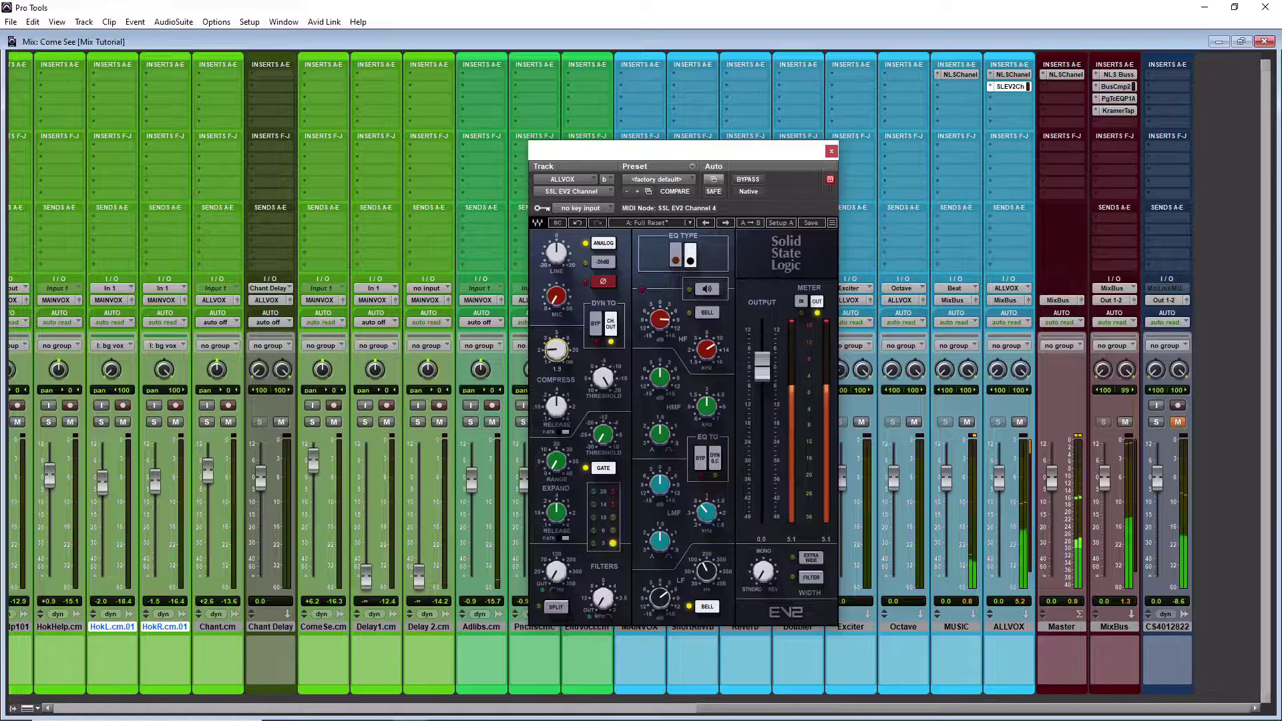
{"action": "left_click", "coordinate": [556, 572]}
{"action": "left_click", "coordinate": [557, 609]}
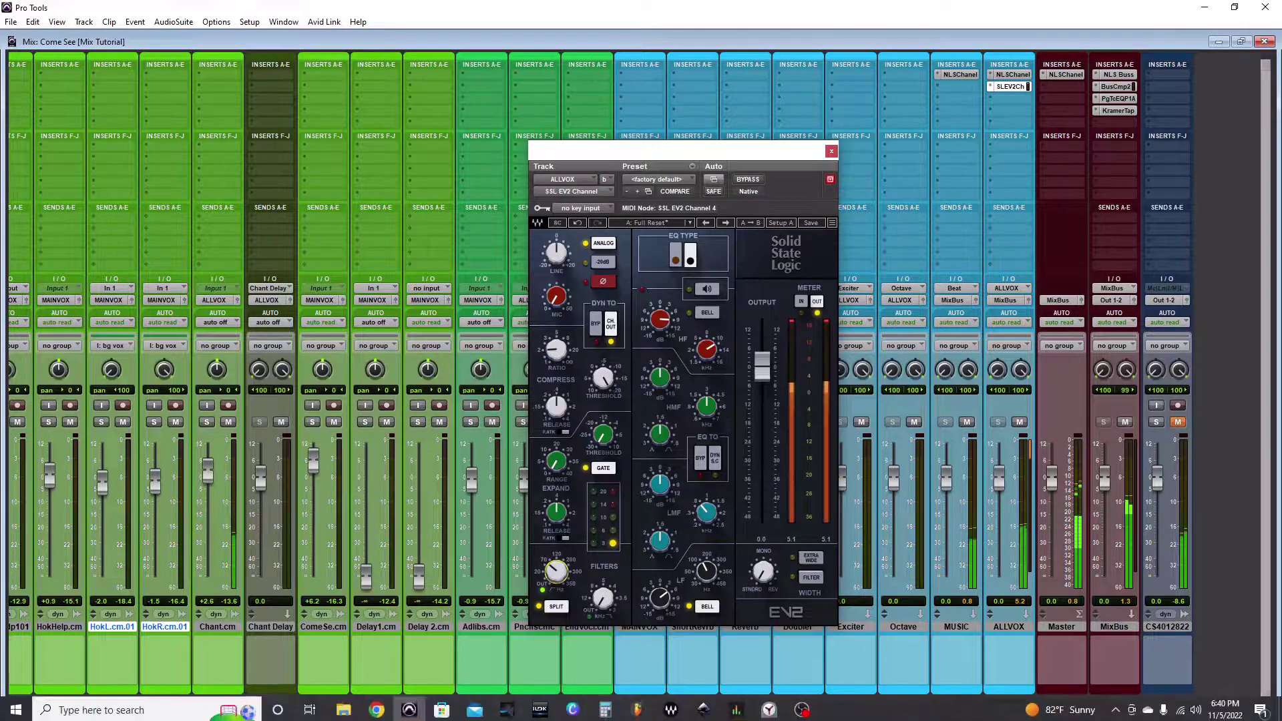
- Insert the stereo RCompressor plugin in the third insert slot of the ALLVOX bus
{"action": "left_click", "coordinate": [1015, 99]}
{"action": "left_click", "coordinate": [1034, 119]}
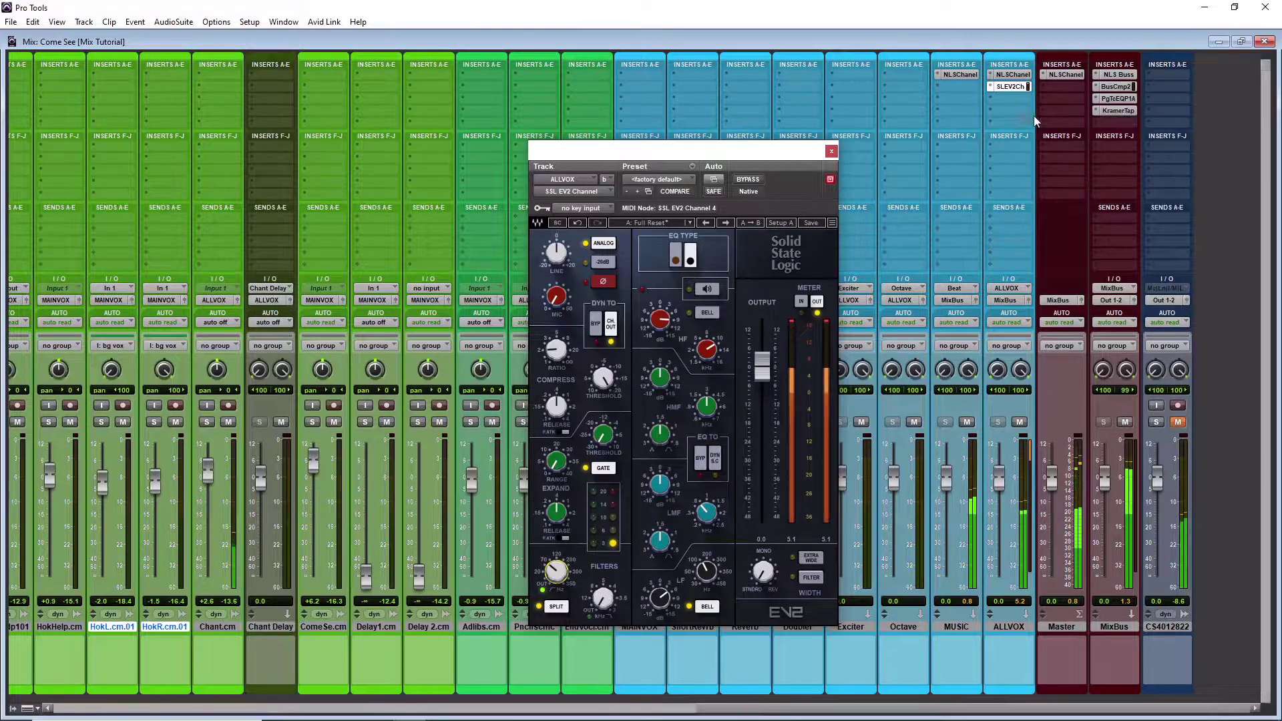
{"action": "type", "text": "cl"}
{"action": "key", "text": "BackSpace"}
{"action": "key", "text": "BackSpace"}
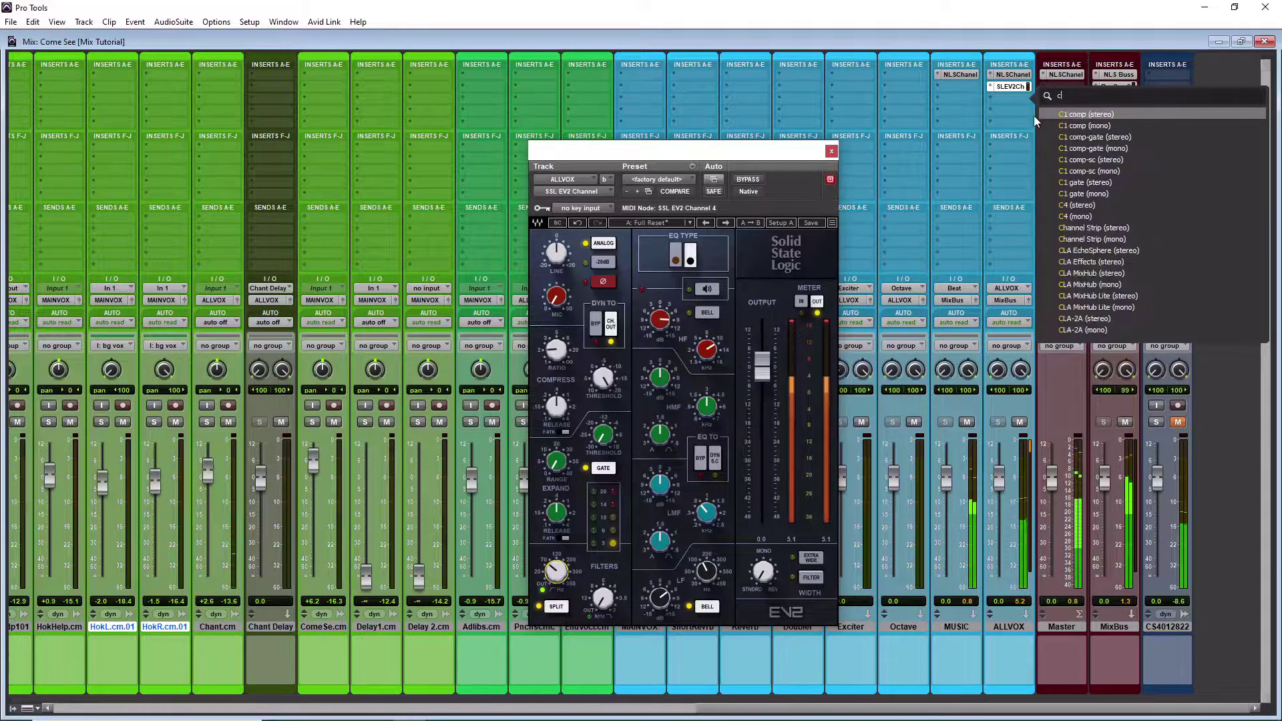
{"action": "type", "text": "rcom"}
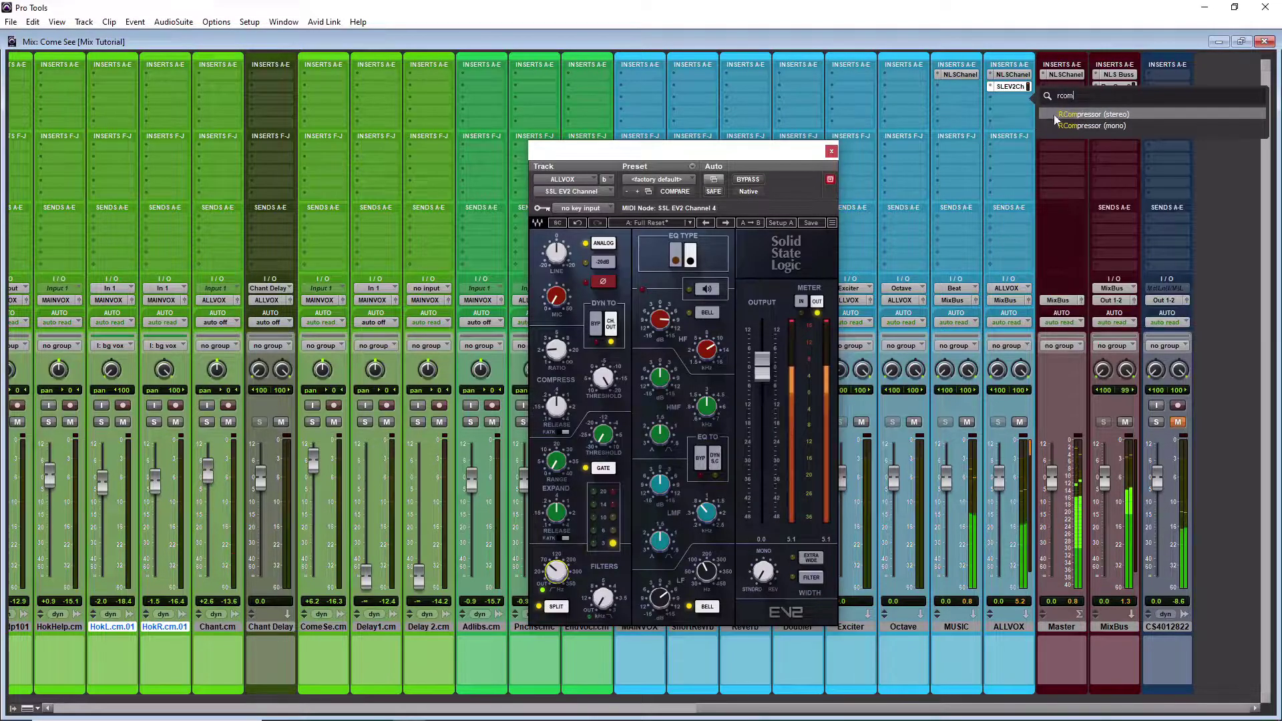
{"action": "left_click", "coordinate": [1058, 113]}
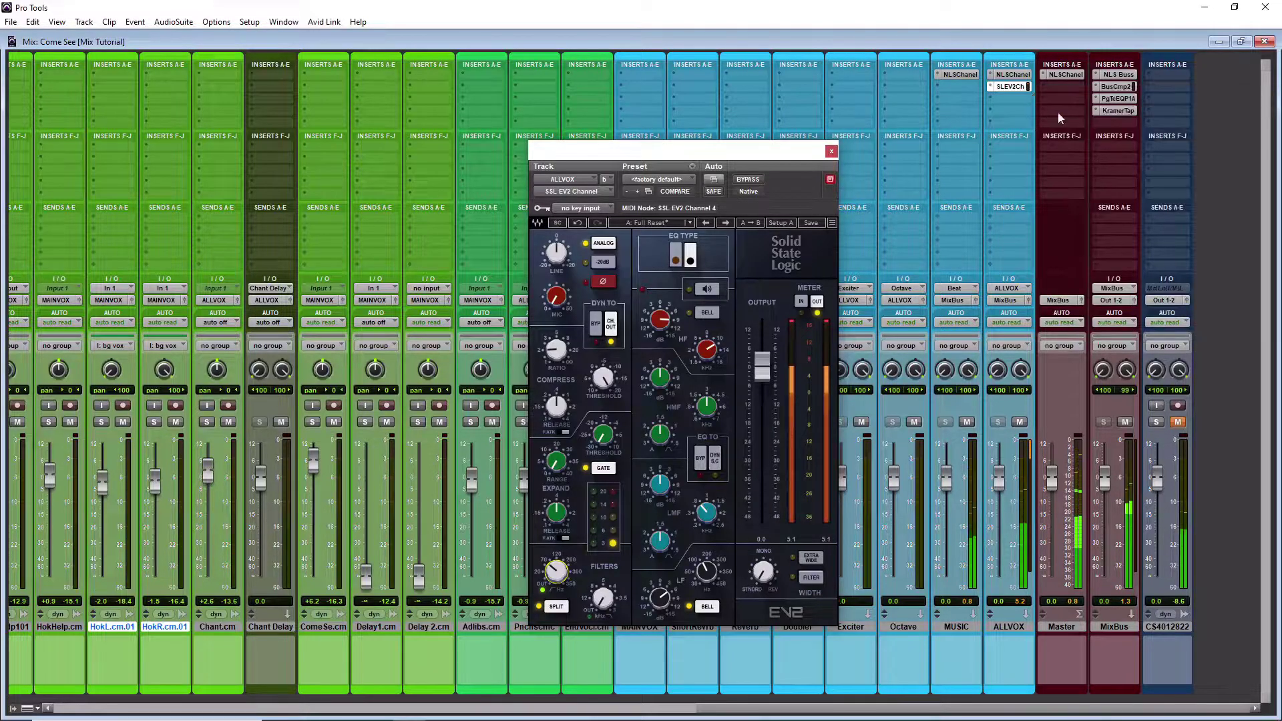
- Set the RCompressor to a 1.90 ratio, 0.50 attack and -6.4 threshold with the Smooth character
{"action": "mouse_move", "coordinate": [591, 282]}
{"action": "left_mouse_down"}
{"action": "mouse_move", "coordinate": [594, 400]}
{"action": "mouse_move", "coordinate": [594, 298]}
{"action": "left_mouse_up"}
{"action": "left_click_drag", "start_coordinate": [679, 345], "coordinate": [679, 347]}
{"action": "left_click_drag", "start_coordinate": [663, 451], "coordinate": [630, 451]}
{"action": "left_click", "coordinate": [707, 518]}
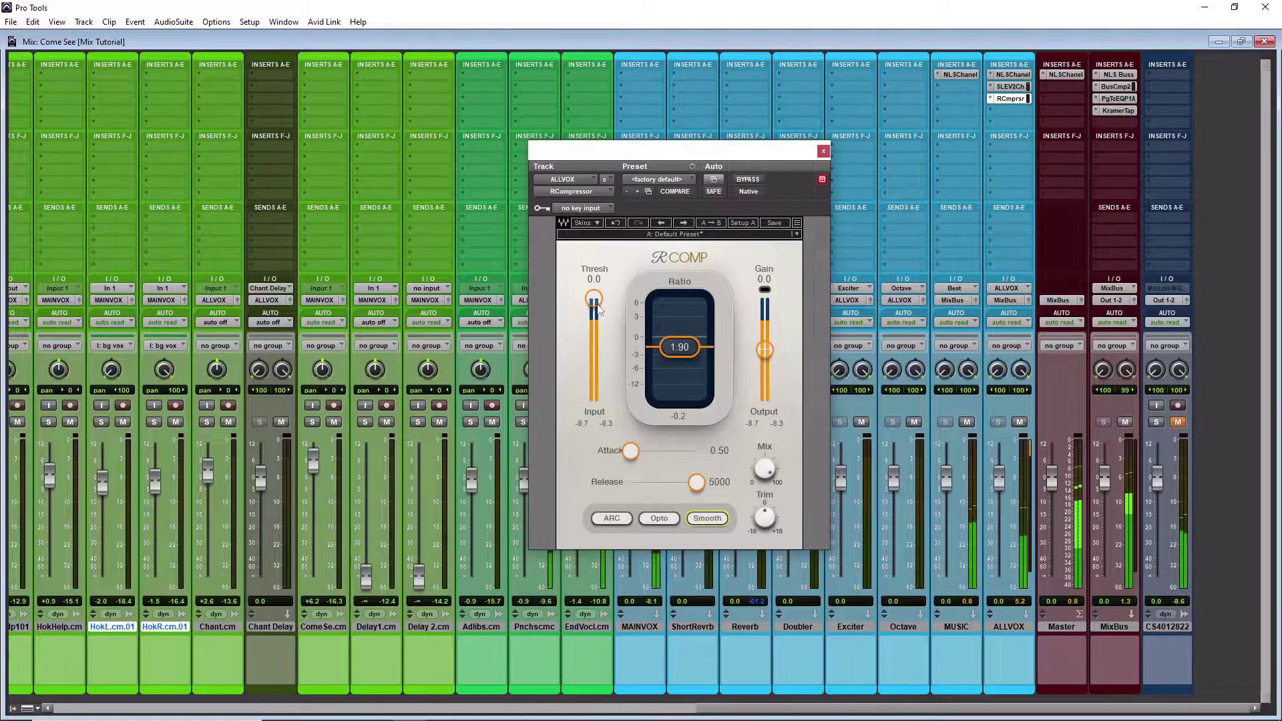
{"action": "left_click_drag", "start_coordinate": [596, 301], "coordinate": [596, 311]}
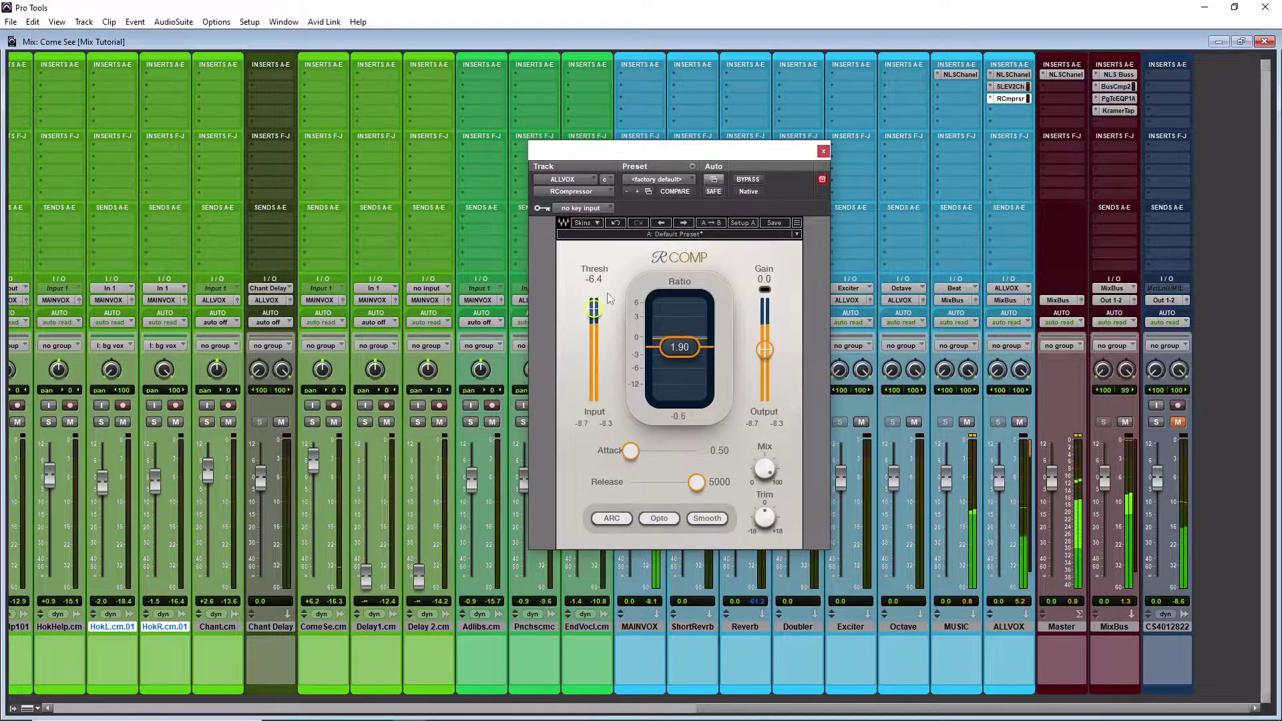
- Show the edit window, move the RCompressor window clear of the hook2 marker and restart playback from bar 89
{"action": "key", "text": "ctrl+="}
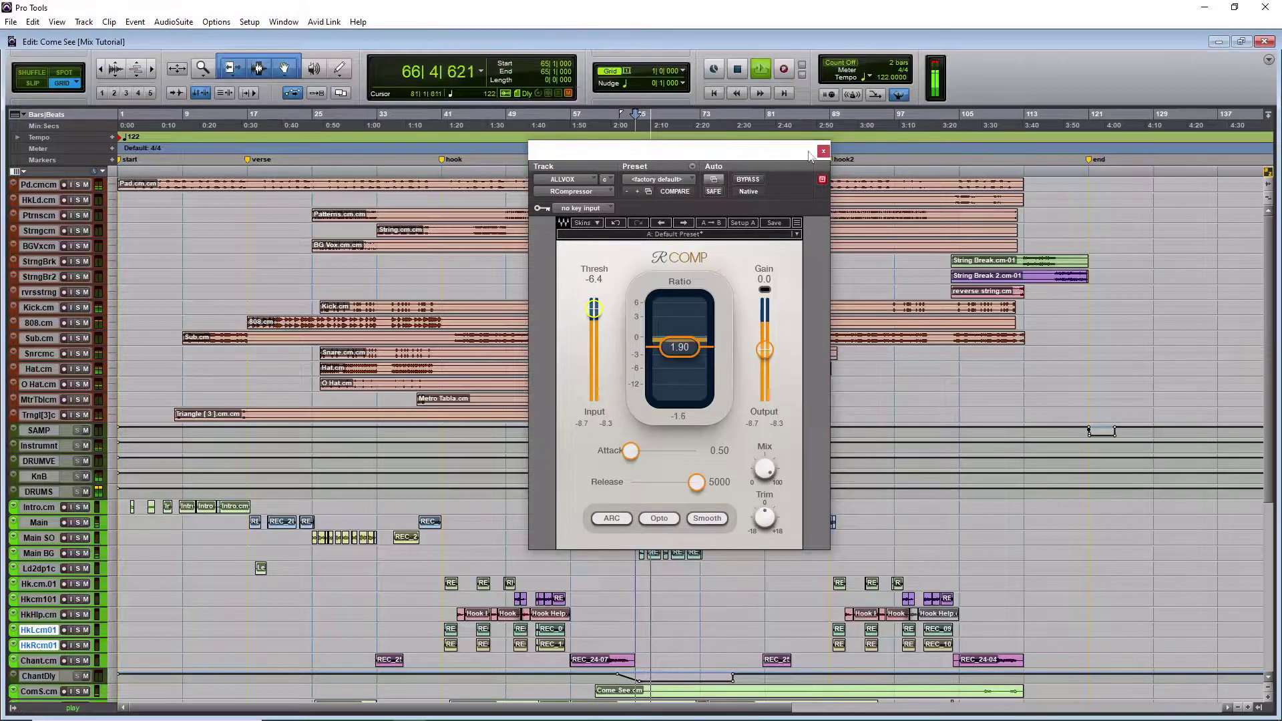
{"action": "left_click_drag", "start_coordinate": [804, 154], "coordinate": [638, 128]}
{"action": "left_click", "coordinate": [829, 214]}
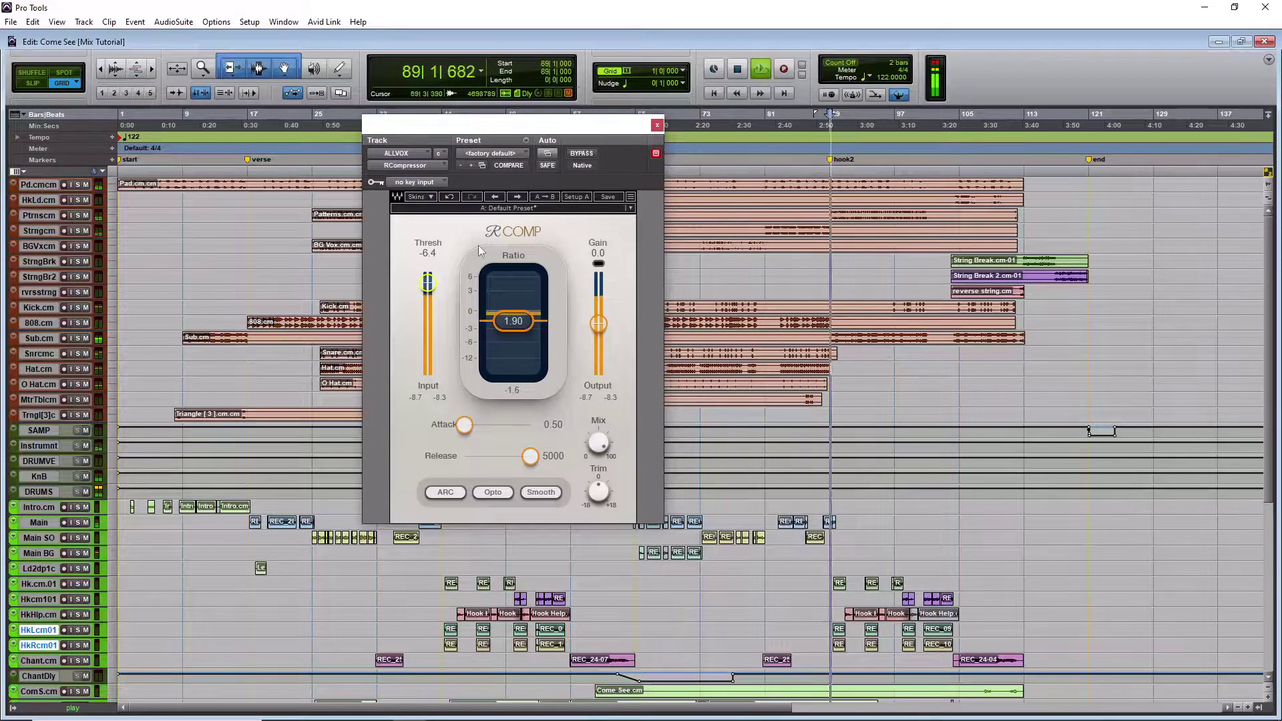
- Set the RCompressor threshold to -21.1, attack to 42.7, release to 142 and gain to 0.7, and close its window in the mixer
{"action": "left_click_drag", "start_coordinate": [427, 283], "coordinate": [428, 330]}
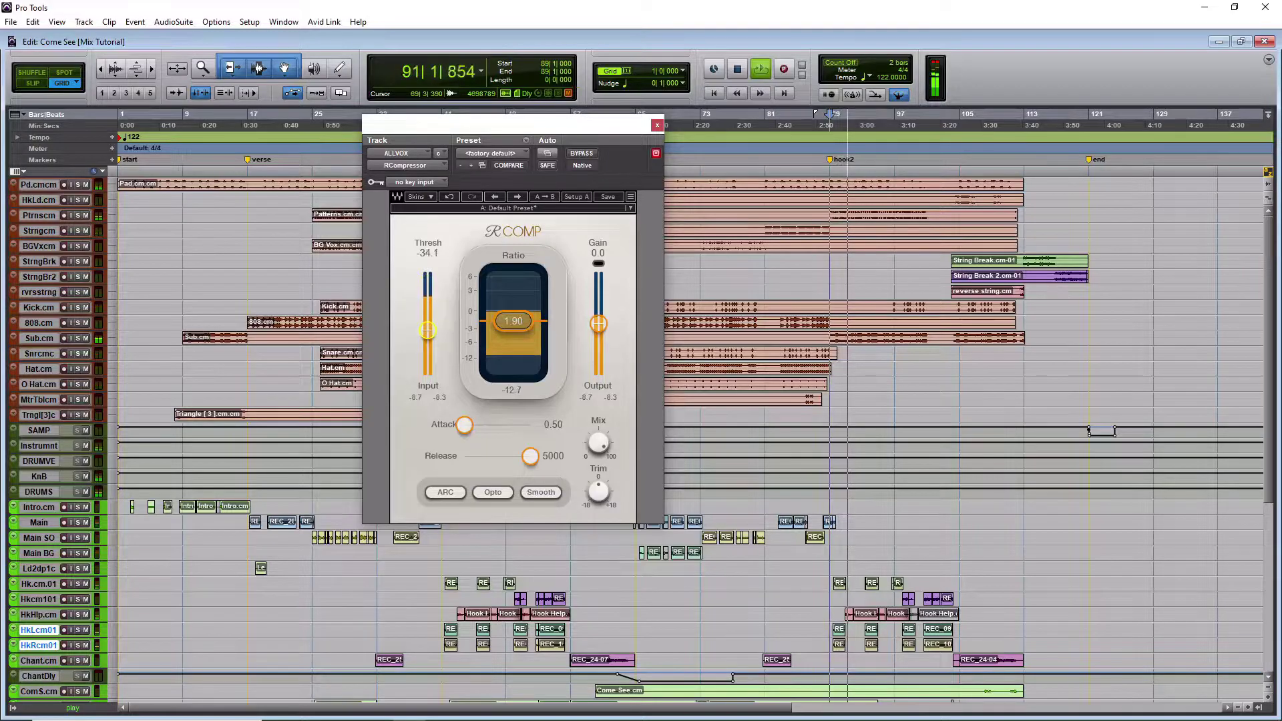
{"action": "left_click", "coordinate": [513, 322]}
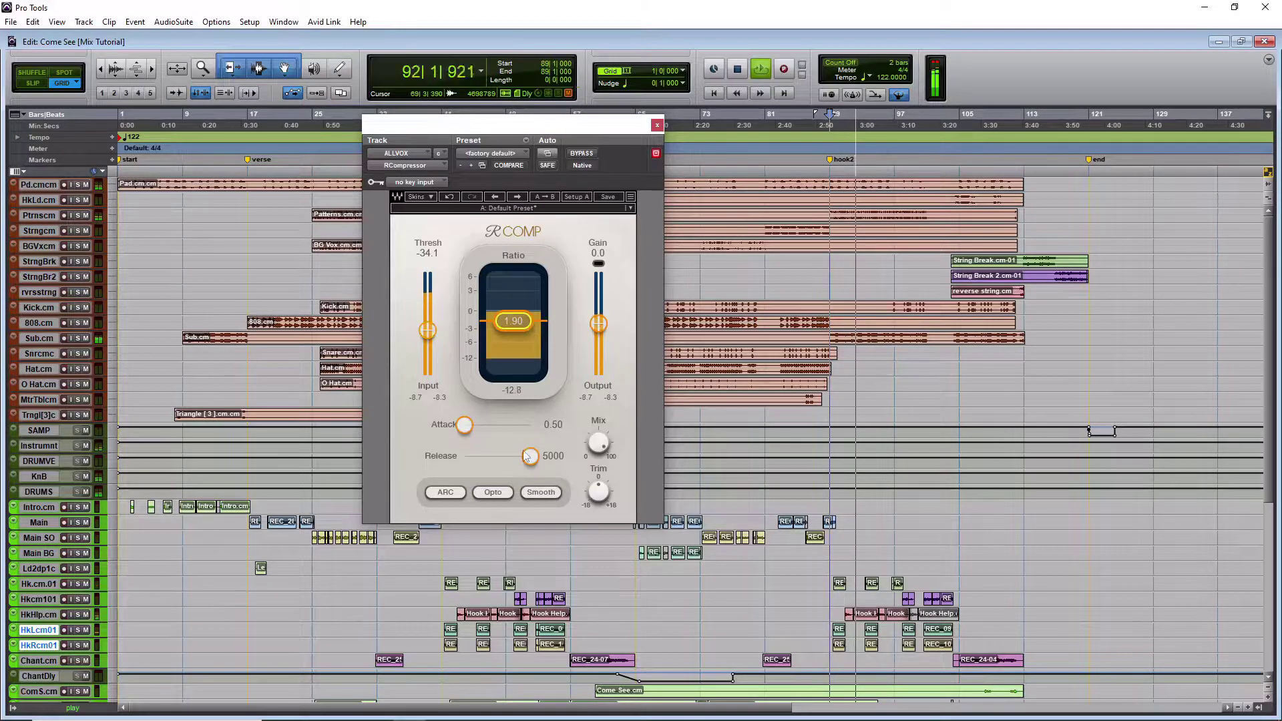
{"action": "left_click_drag", "start_coordinate": [530, 456], "coordinate": [507, 424]}
{"action": "left_click_drag", "start_coordinate": [427, 330], "coordinate": [427, 307]}
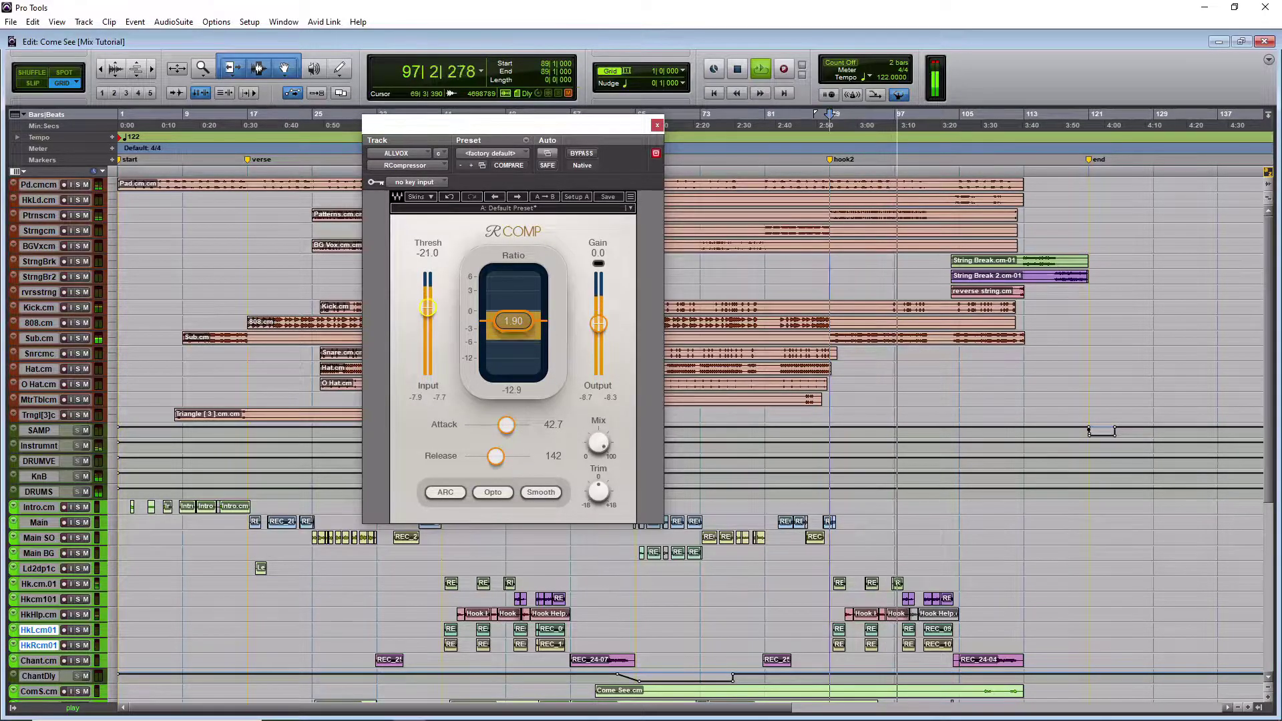
{"action": "left_click_drag", "start_coordinate": [598, 324], "coordinate": [598, 323]}
{"action": "key", "text": "ctrl+equal"}
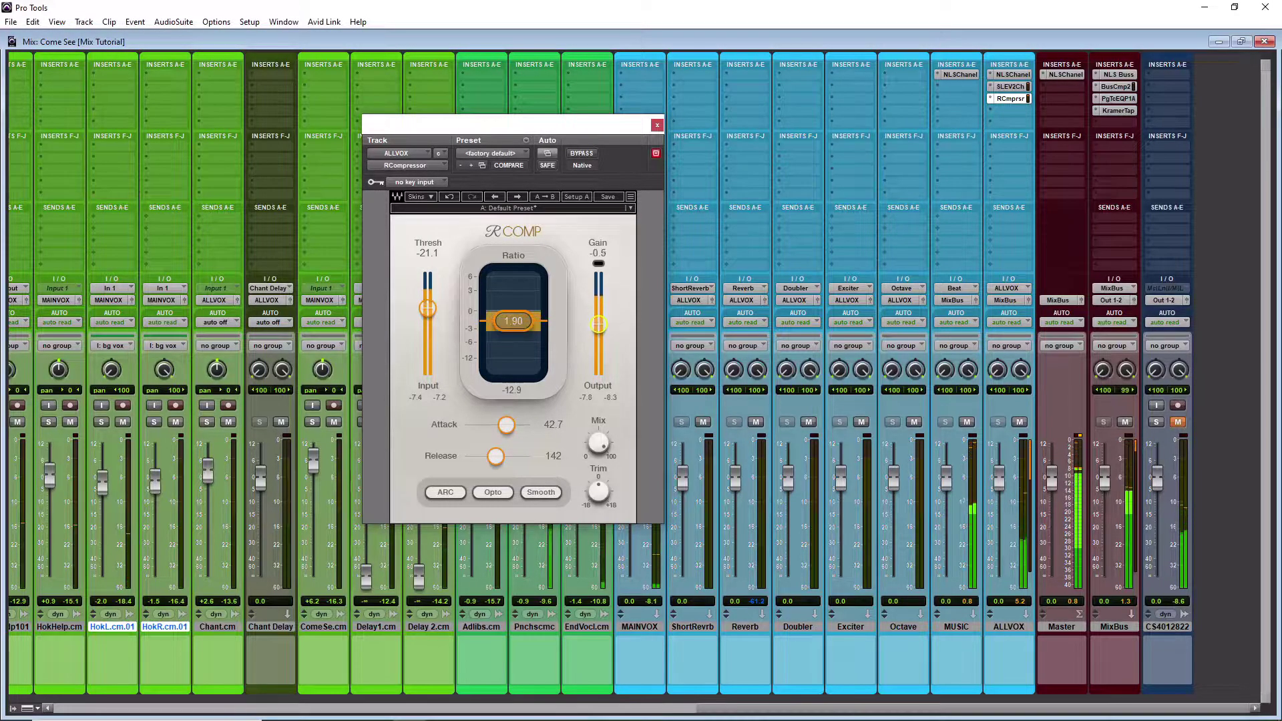
{"action": "left_click", "coordinate": [963, 86]}
{"action": "left_click_drag", "start_coordinate": [701, 708], "coordinate": [86, 674]}
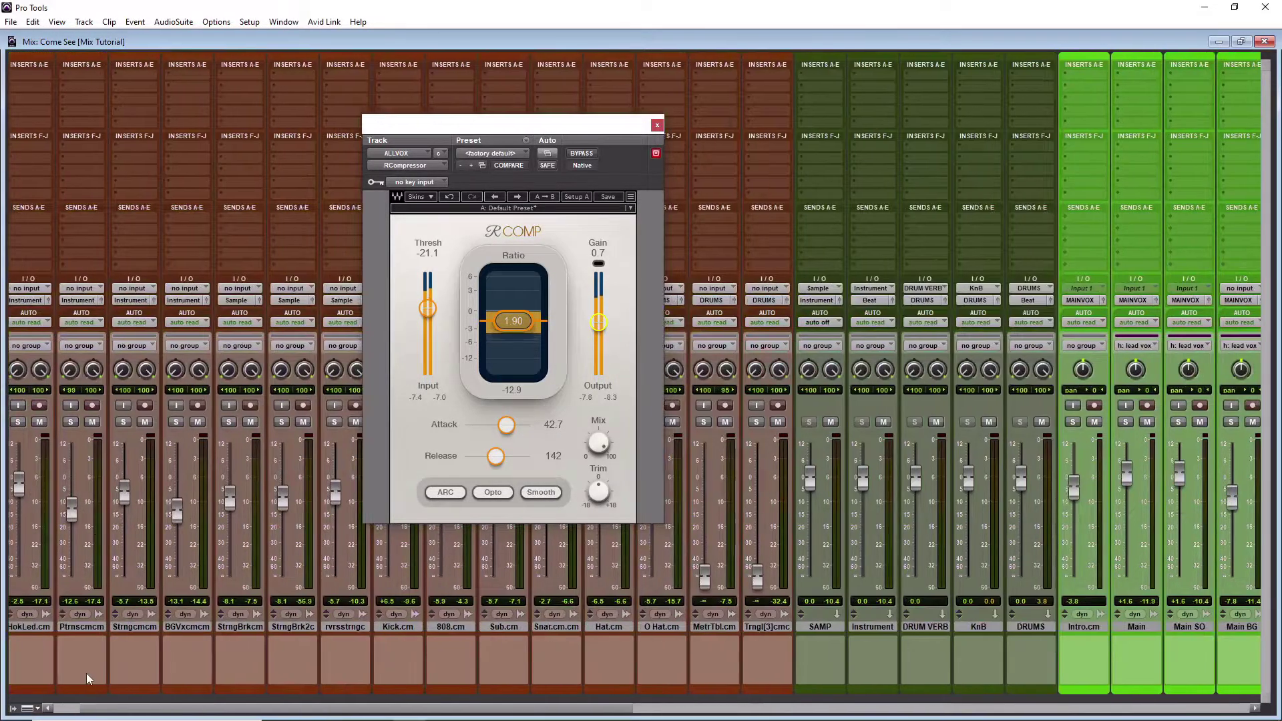
{"action": "left_click", "coordinate": [657, 126]}
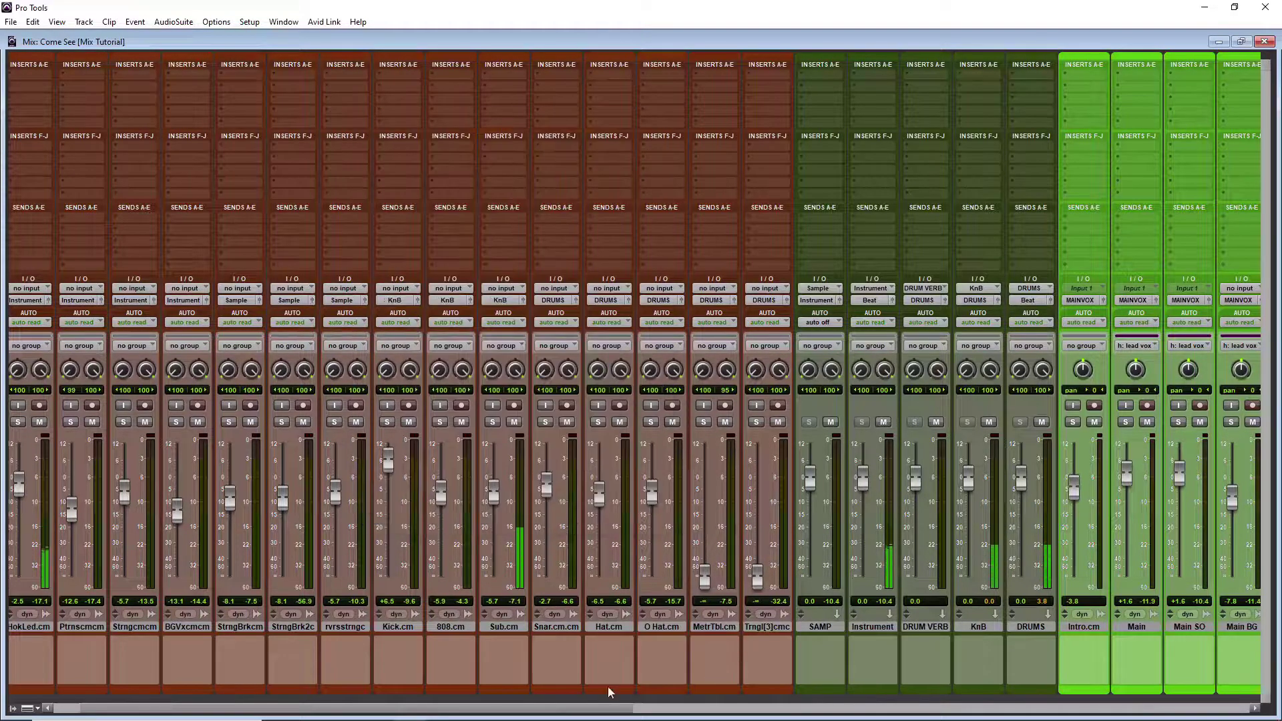
- Raise the Metro Tabla (MetrTbl) track's fader from its fully lowered position
{"action": "scroll", "coordinate": [669, 686], "scroll_direction": "right", "scroll_amount": 8}
{"action": "scroll", "coordinate": [879, 681], "scroll_direction": "left", "scroll_amount": 5}
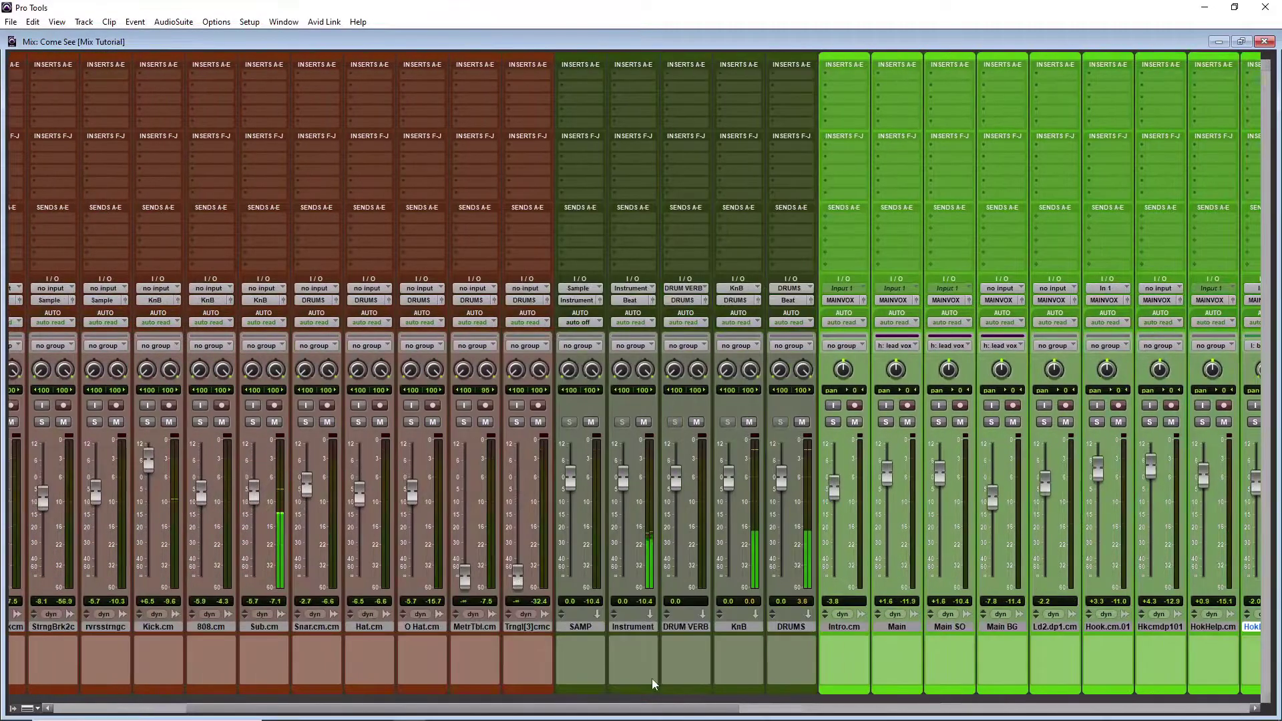
{"action": "scroll", "coordinate": [949, 678], "scroll_direction": "right", "scroll_amount": 8}
{"action": "scroll", "coordinate": [838, 679], "scroll_direction": "left", "scroll_amount": 14}
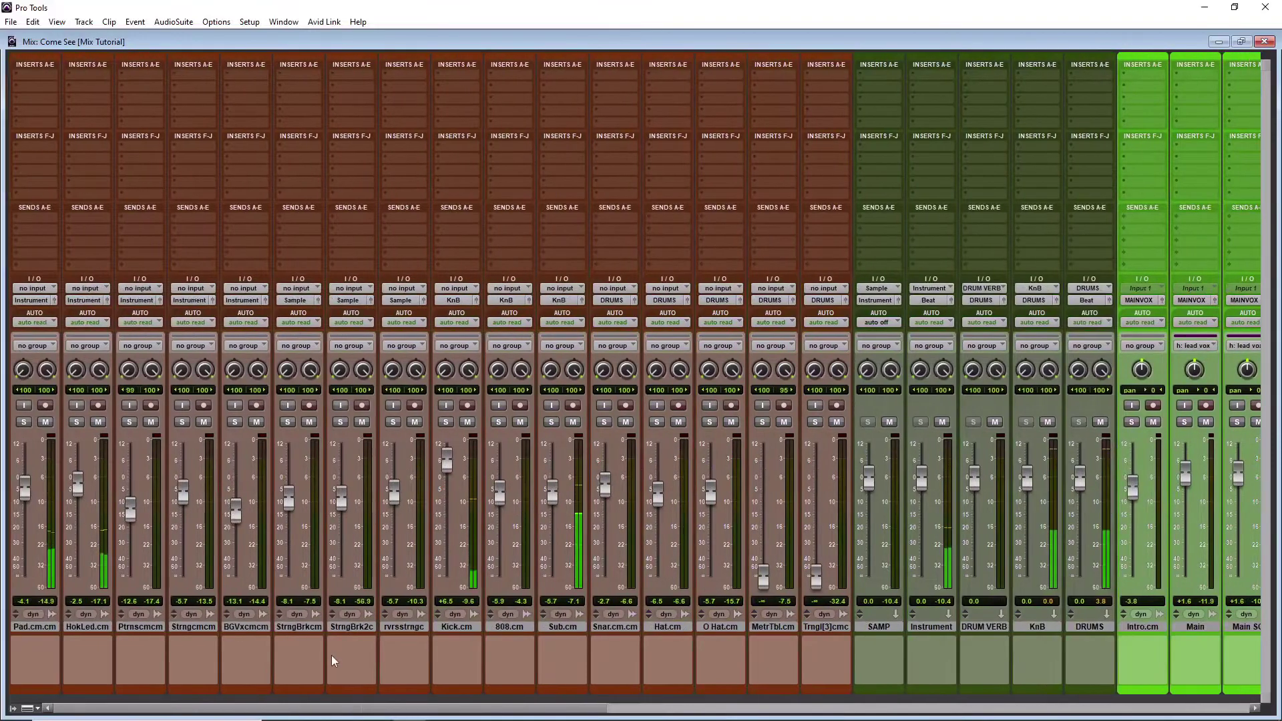
{"action": "left_click_drag", "start_coordinate": [763, 575], "coordinate": [764, 512]}
- Raise the EndVocl track's fader to +1.4 dB
{"action": "scroll", "coordinate": [1045, 656], "scroll_direction": "right", "scroll_amount": 10}
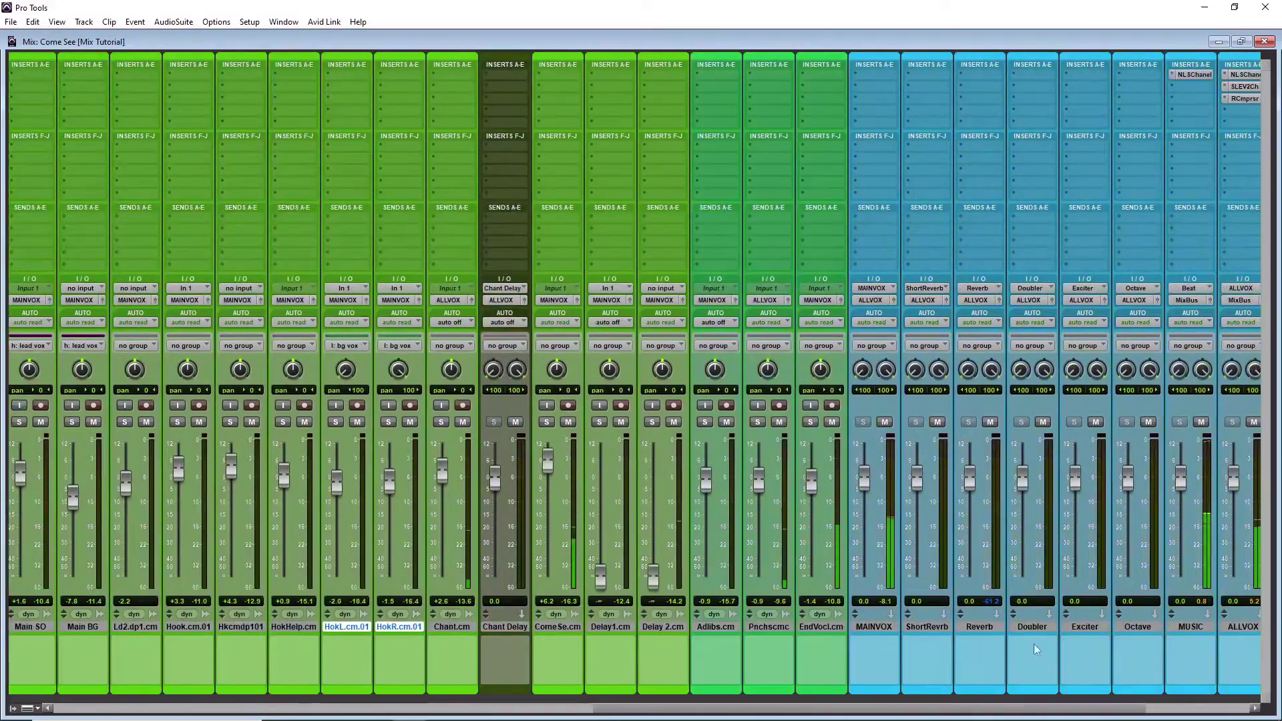
{"action": "scroll", "coordinate": [933, 553], "scroll_direction": "right", "scroll_amount": 2}
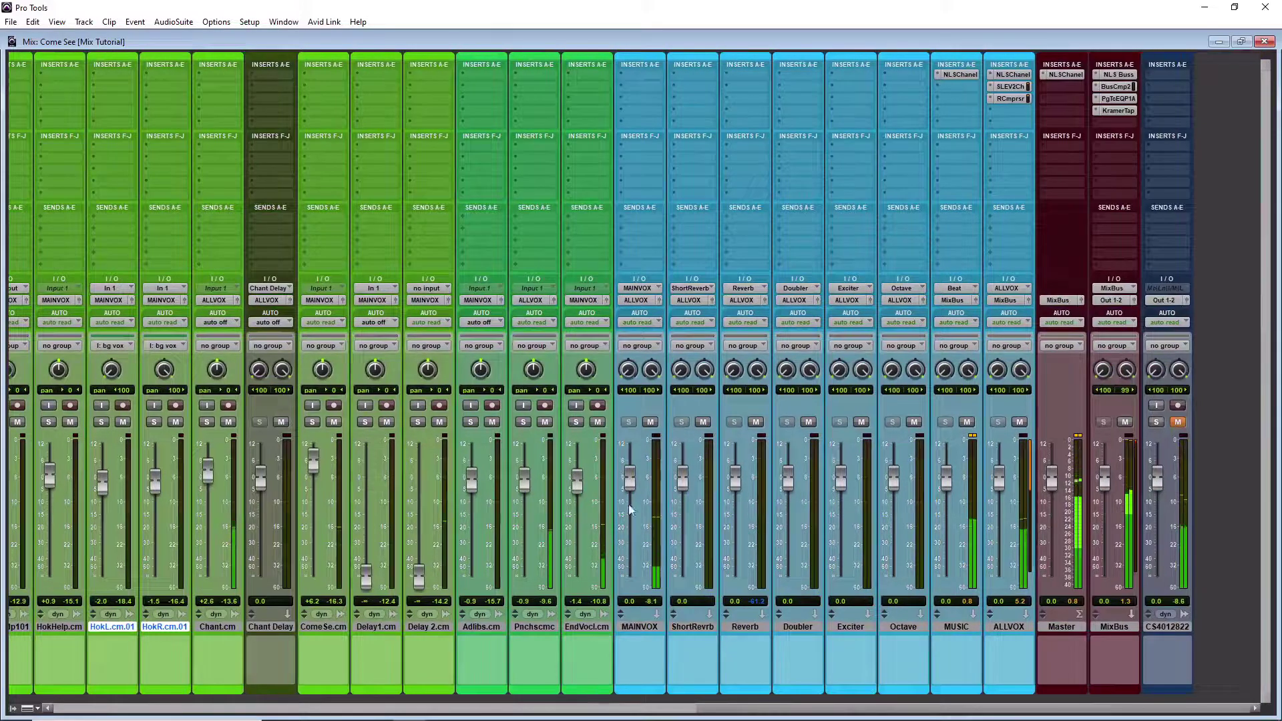
{"action": "left_click_drag", "start_coordinate": [575, 497], "coordinate": [576, 487]}
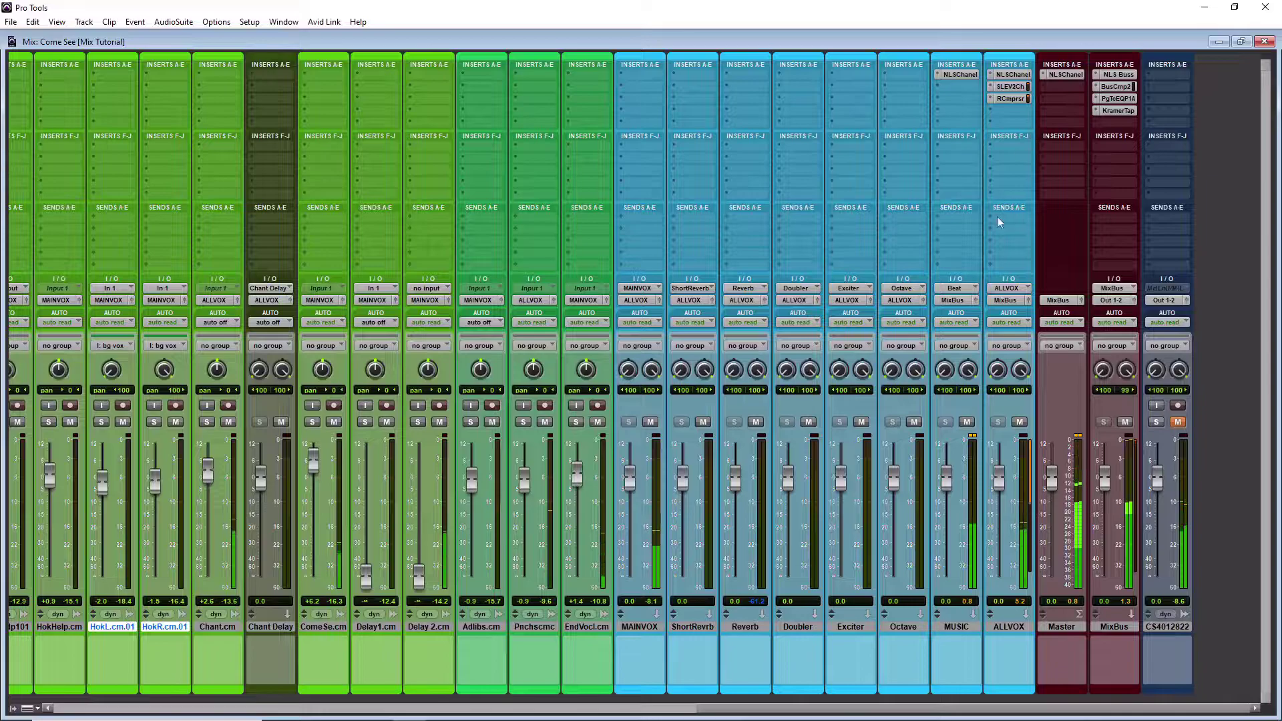
- Add a send from the ALLVOX bus to the Reverb track and close the send window
{"action": "left_click", "coordinate": [1020, 234]}
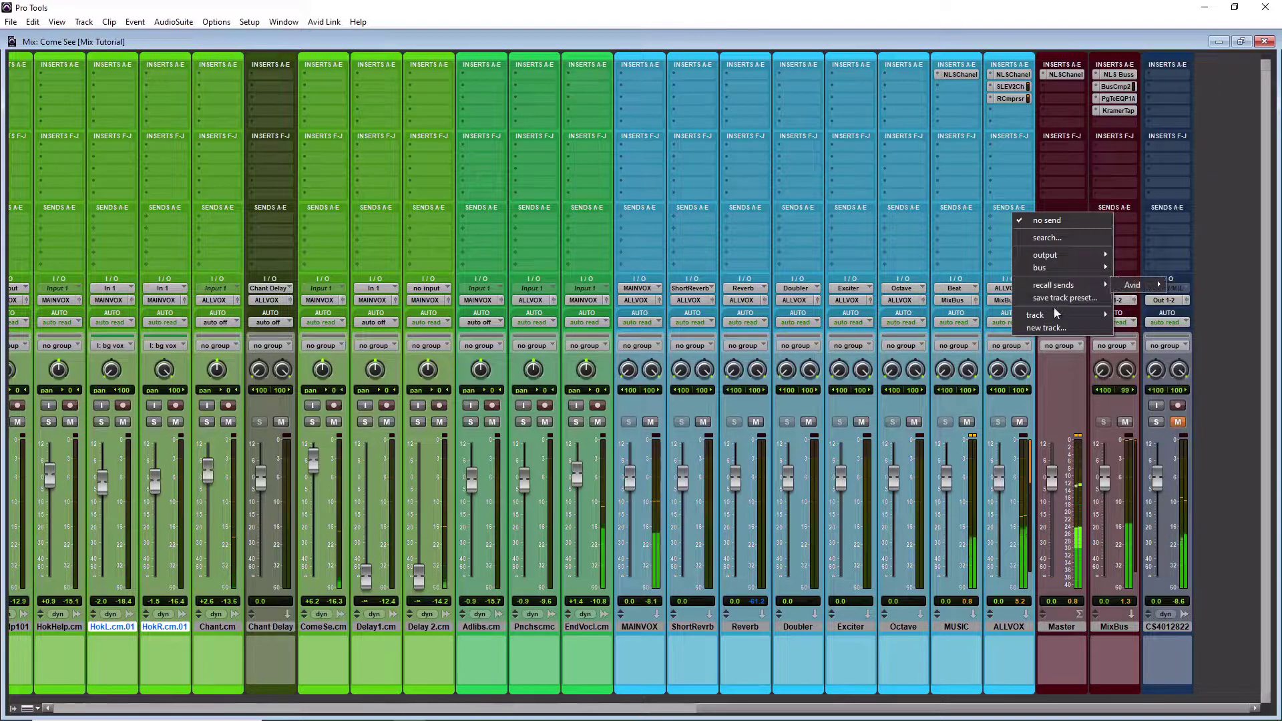
{"action": "mouse_move", "coordinate": [1054, 313]}
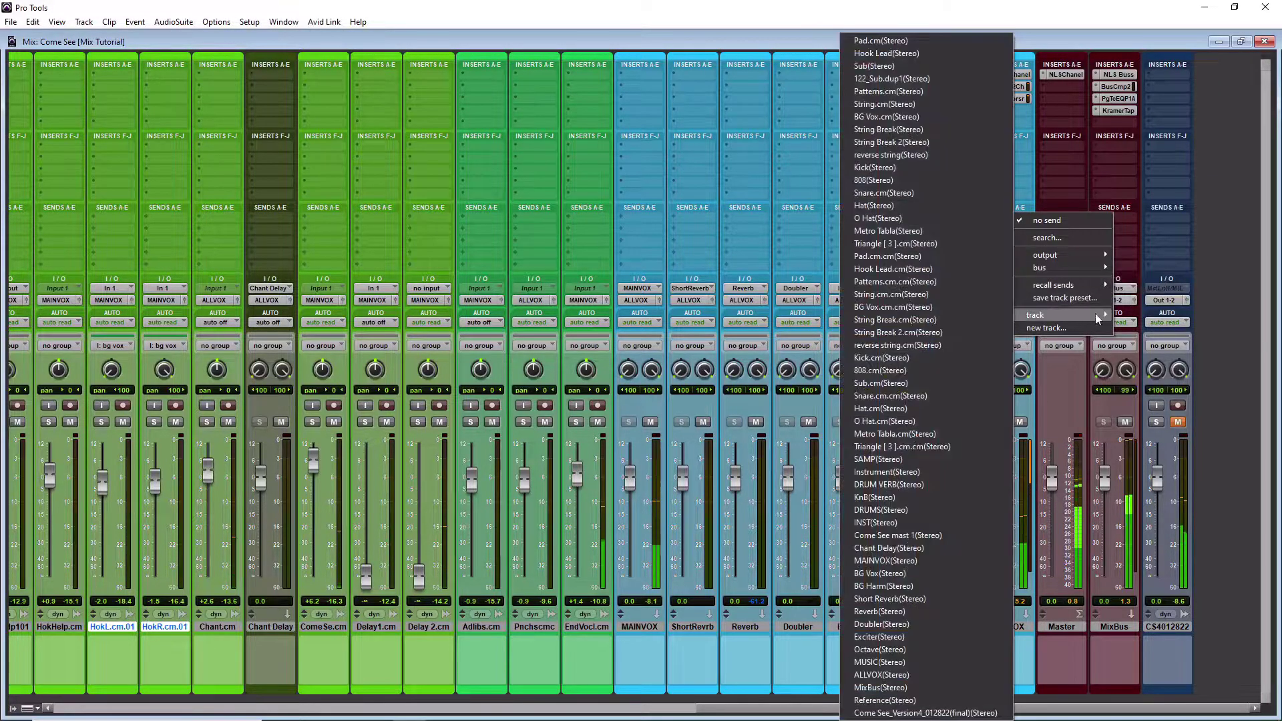
{"action": "left_click", "coordinate": [898, 618]}
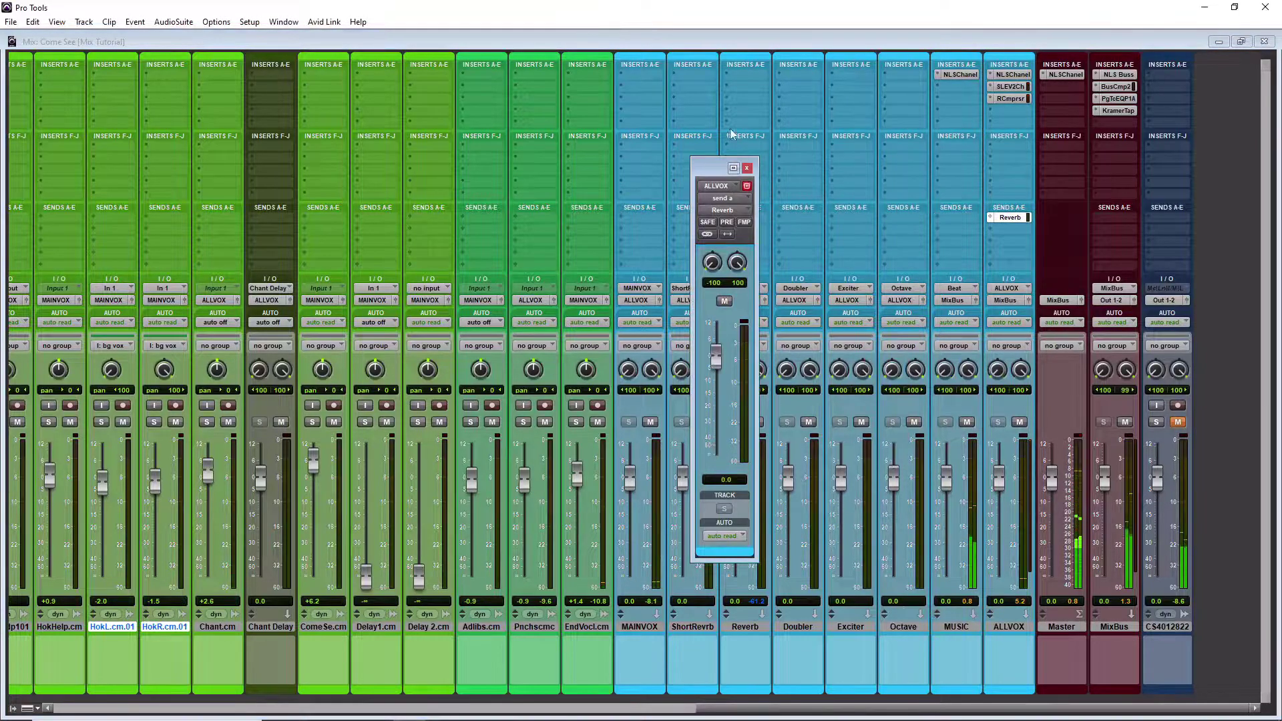
{"action": "left_click", "coordinate": [747, 168]}
{"action": "left_click", "coordinate": [731, 78]}
{"action": "left_click", "coordinate": [759, 97]}
{"action": "type", "text": "reverb"}
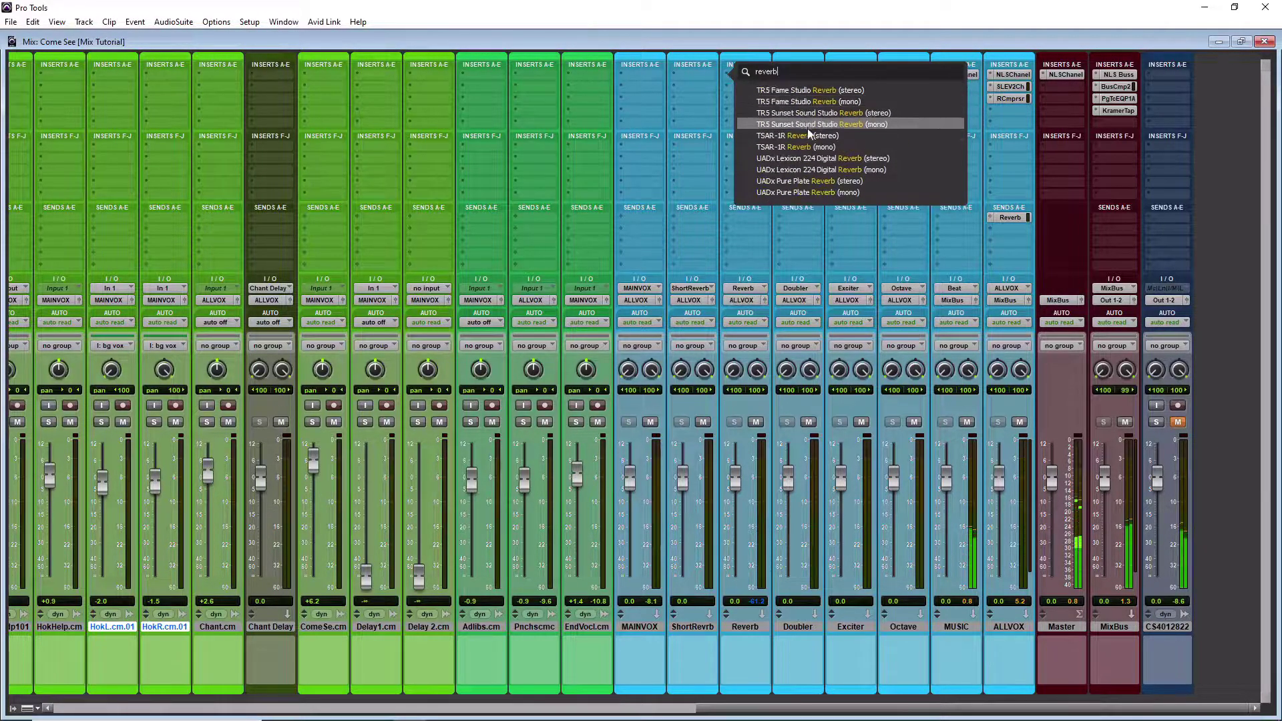
{"action": "left_click", "coordinate": [811, 89]}
- Insert the stereo LX480 Essentials plugin in the first insert slot of the Reverb track
{"action": "left_click", "coordinate": [758, 73]}
{"action": "left_click", "coordinate": [779, 93]}
{"action": "type", "text": "lx"}
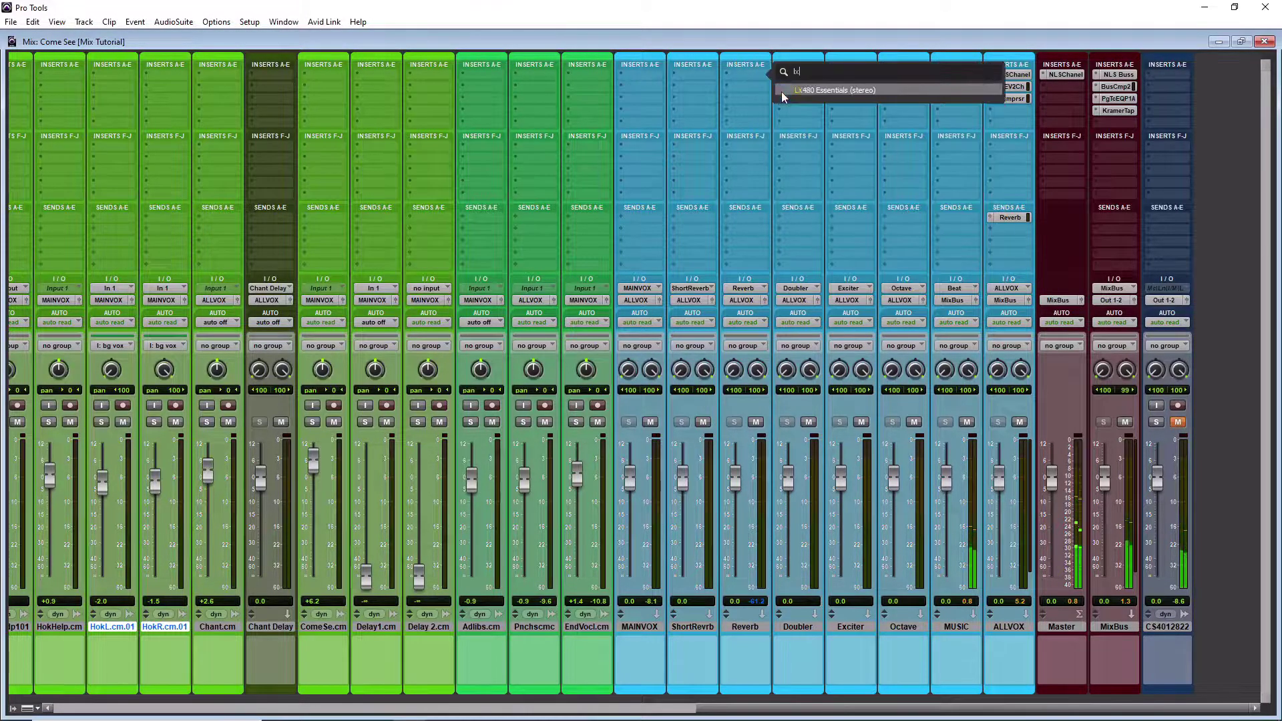
{"action": "type", "text": "480"}
{"action": "left_click", "coordinate": [781, 90]}
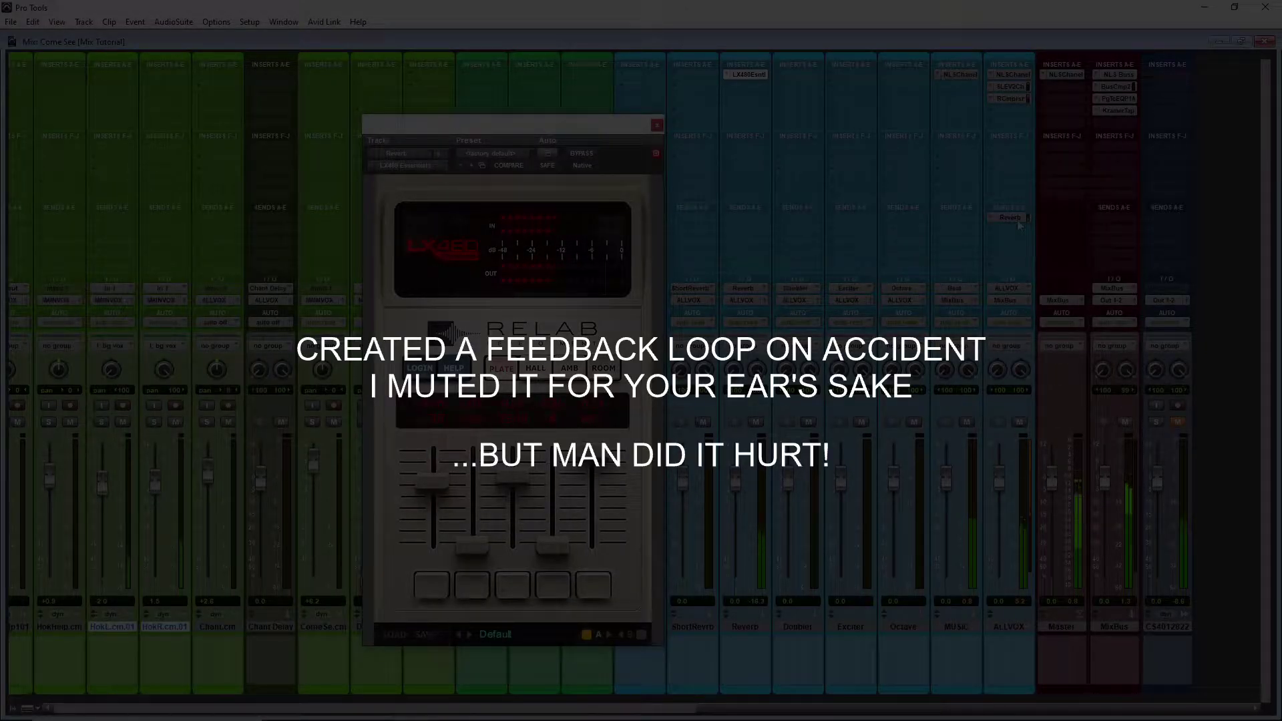
- Reroute the Reverb track's output from ALLVOX to the MixBus track to break the feedback loop
{"action": "left_click", "coordinate": [738, 302]}
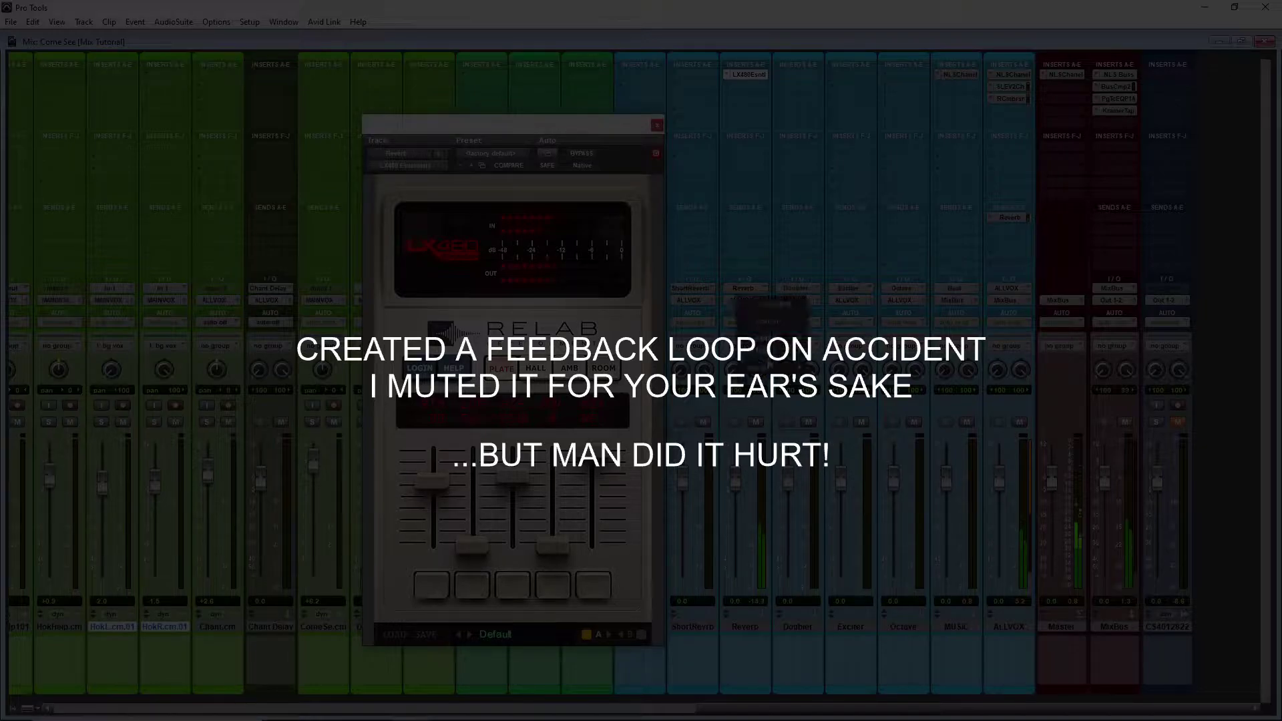
{"action": "left_click", "coordinate": [755, 50]}
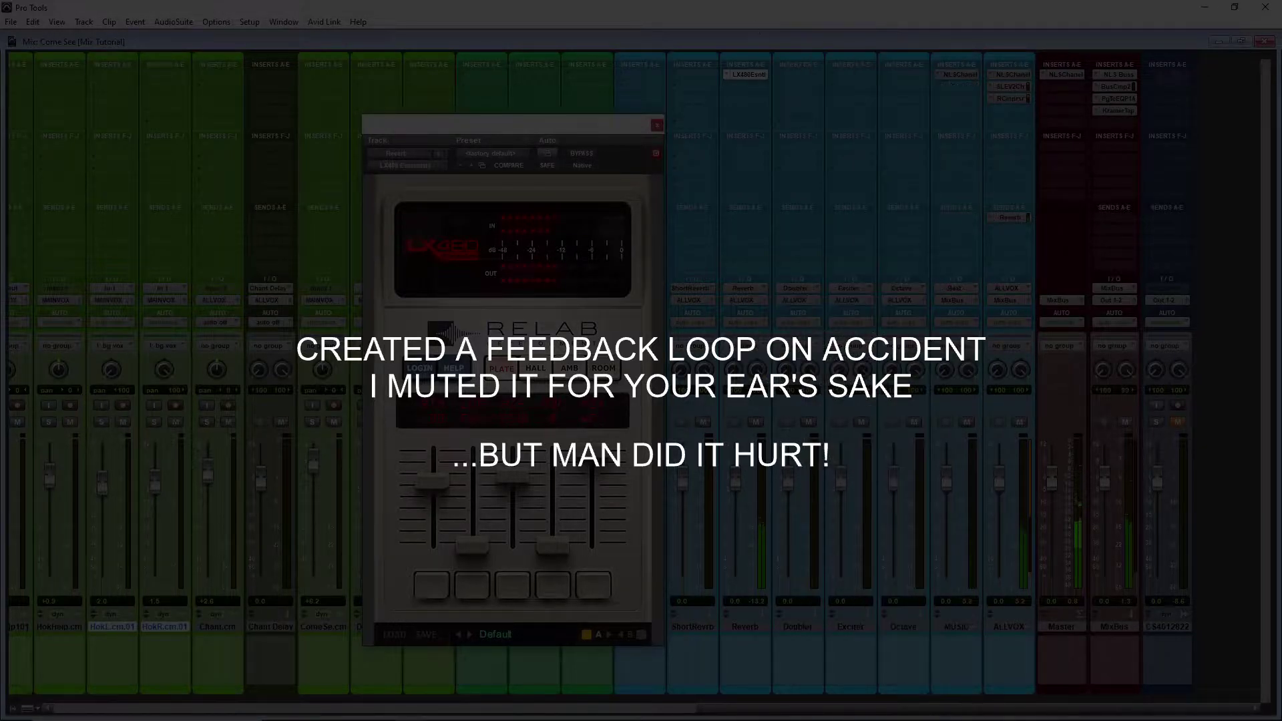
{"action": "left_click", "coordinate": [737, 302]}
{"action": "left_click", "coordinate": [753, 438]}
{"action": "left_click", "coordinate": [740, 302]}
{"action": "mouse_move", "coordinate": [778, 371]}
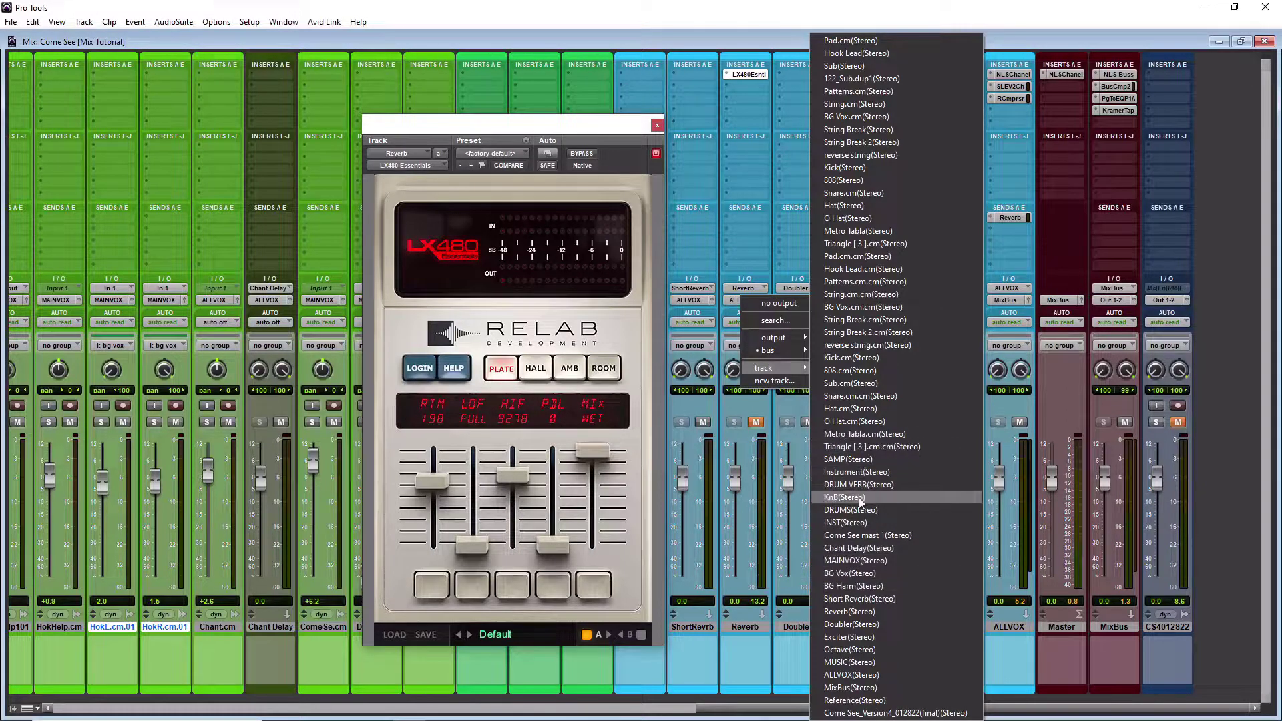
{"action": "left_click", "coordinate": [840, 688]}
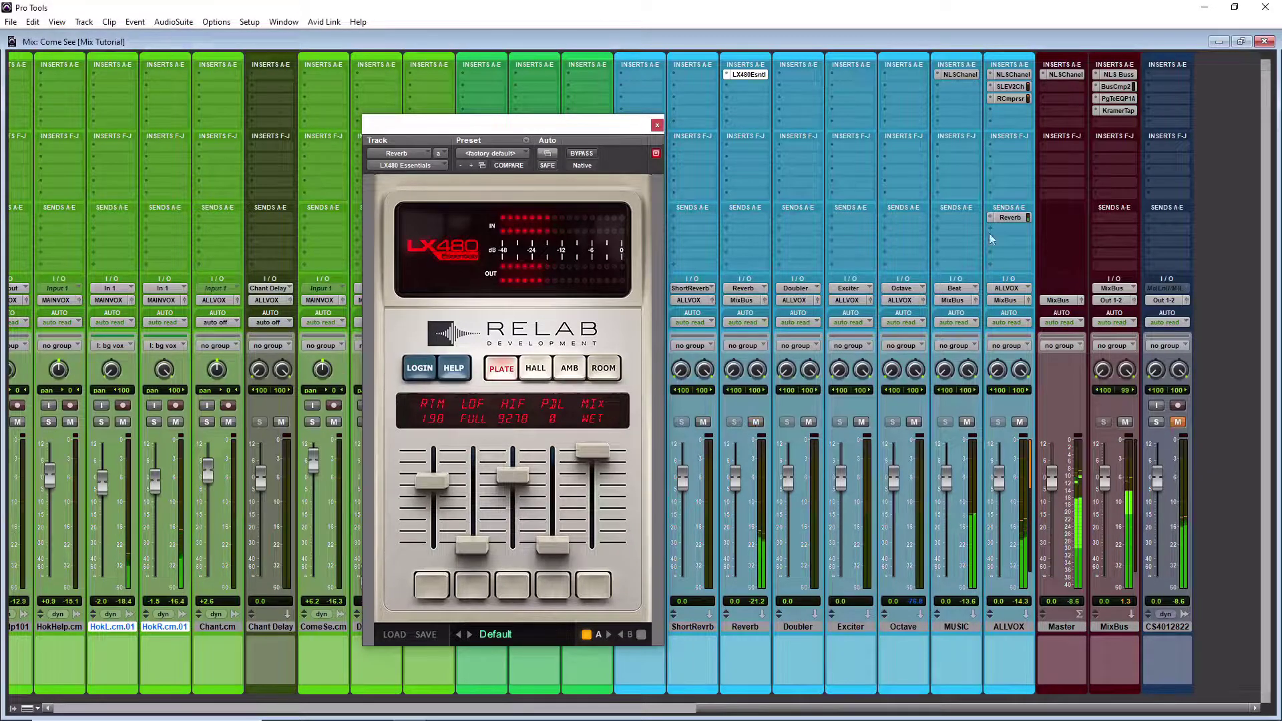
- Open the ALLVOX send to Reverb, lower its level well below unity and switch to the edit window
{"action": "left_click", "coordinate": [1022, 218]}
{"action": "left_click_drag", "start_coordinate": [715, 379], "coordinate": [719, 443]}
{"action": "key", "text": "ctrl+equal"}
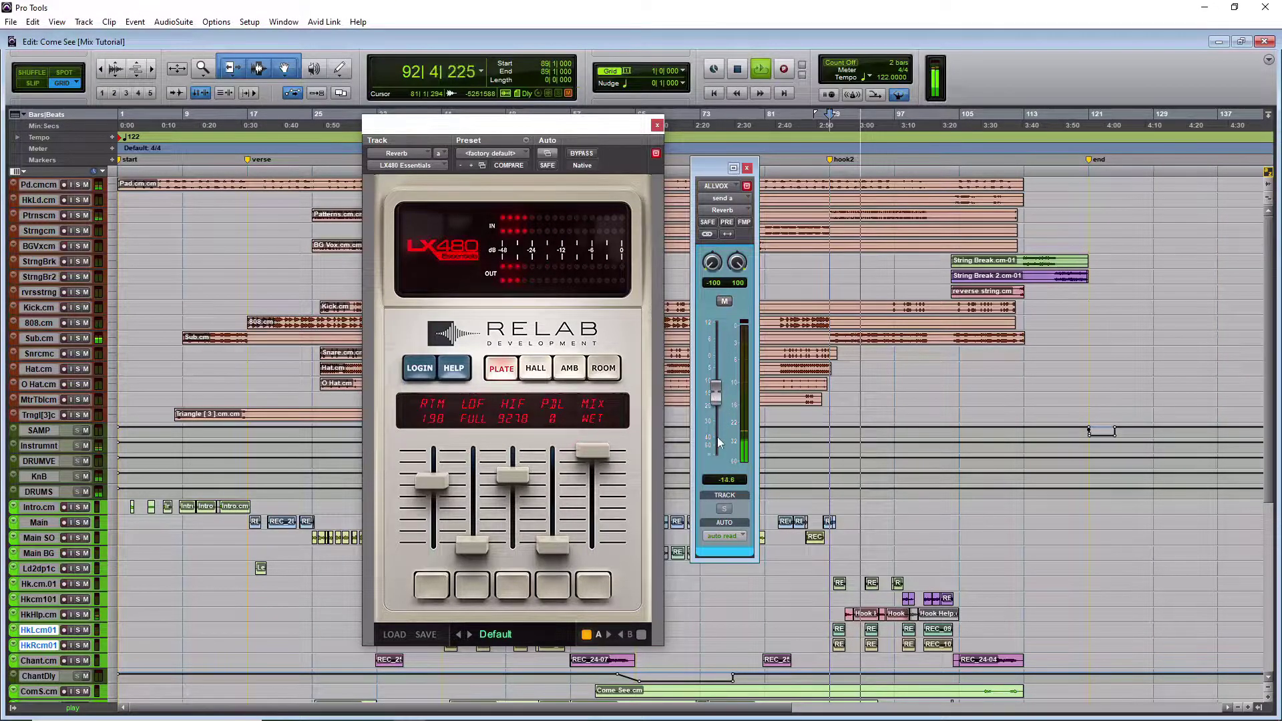
- Close the send and reverb windows, and raise the HMF frequency and HF gain in the ALLVOX bus's SSL EV2 Channel
{"action": "left_click", "coordinate": [746, 168]}
{"action": "left_click", "coordinate": [657, 124]}
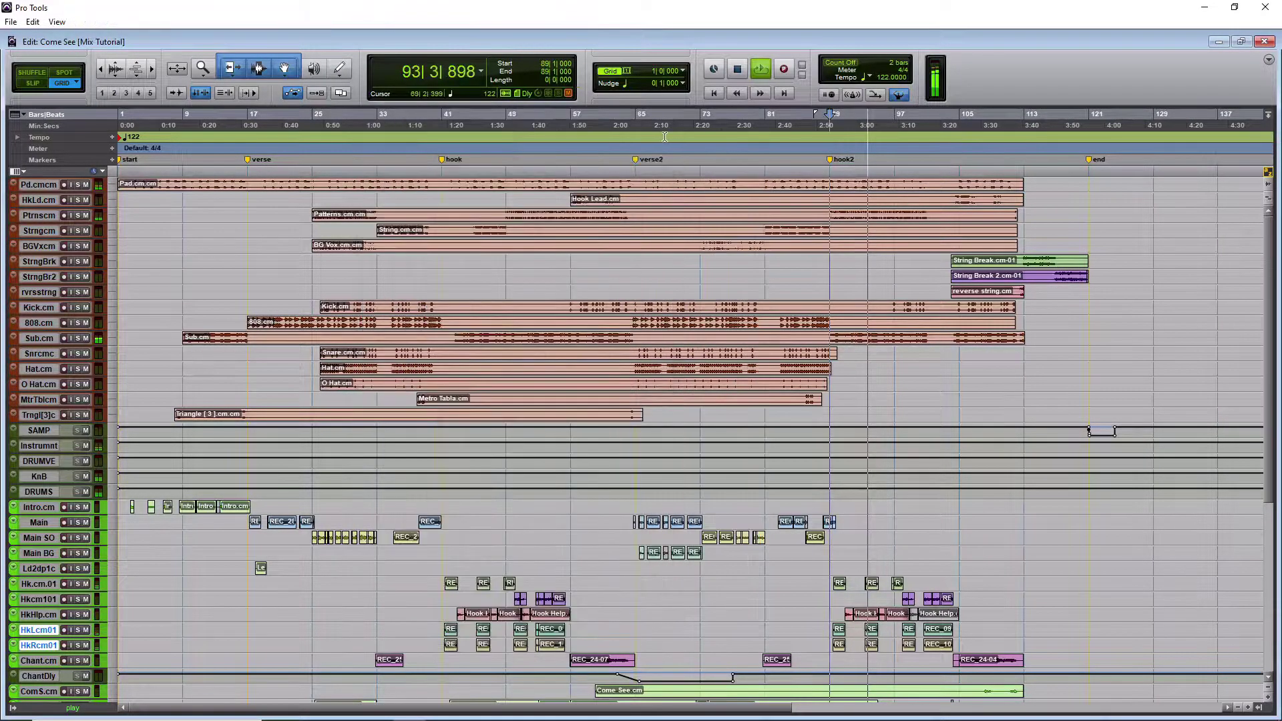
{"action": "key", "text": "ctrl+equal"}
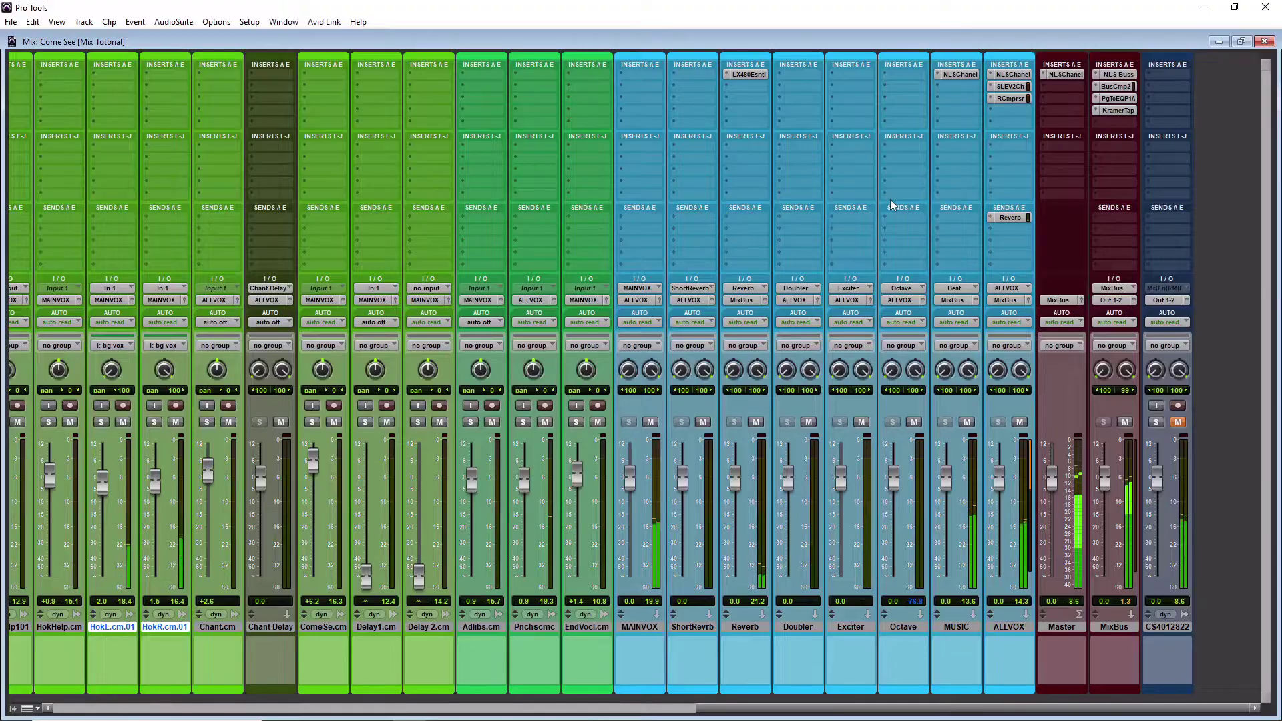
{"action": "left_click", "coordinate": [1010, 86]}
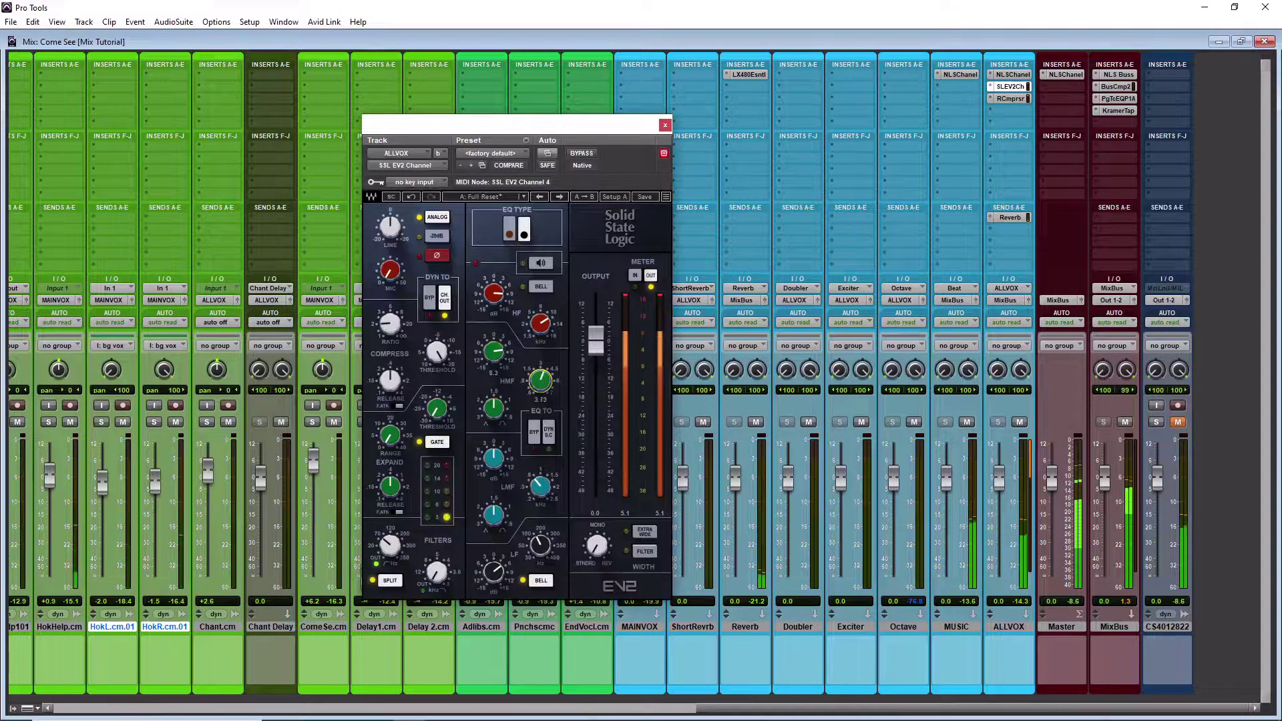
{"action": "left_click_drag", "start_coordinate": [540, 380], "coordinate": [541, 378]}
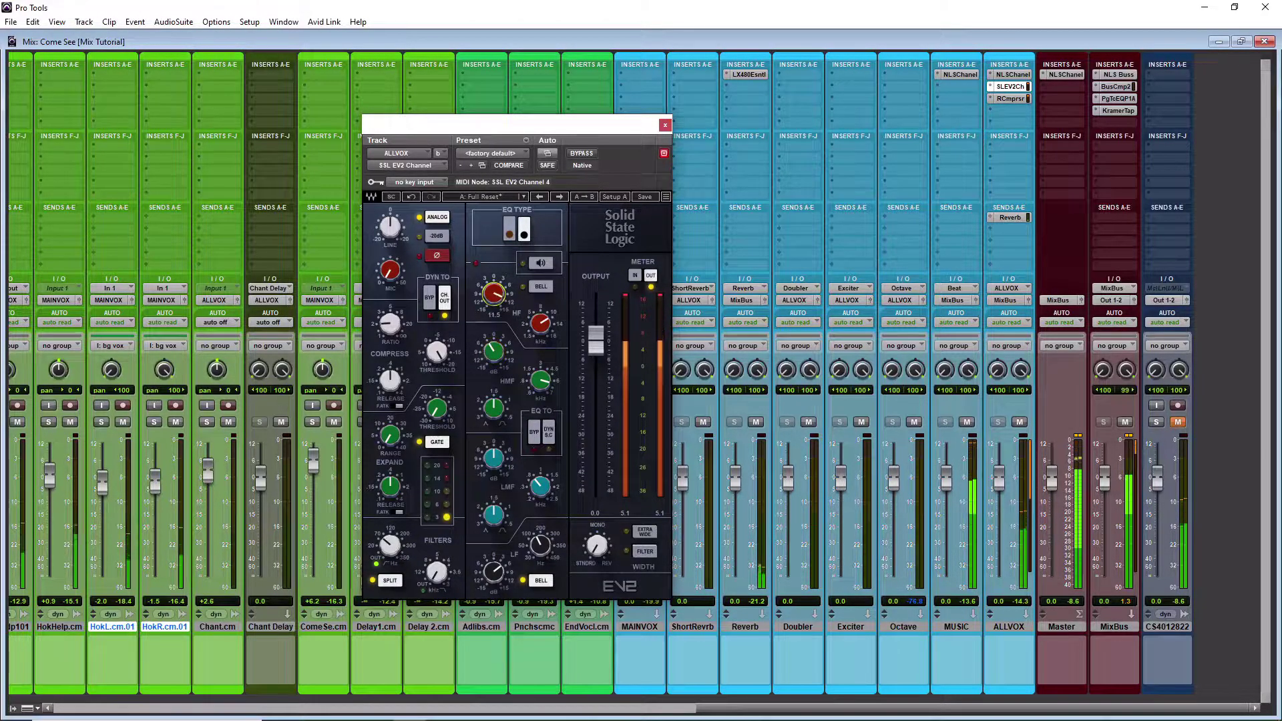
- Set the output gain of the ALLVOX bus's RCompressor to 2.5 and close the plugin window
{"action": "left_click", "coordinate": [1017, 98]}
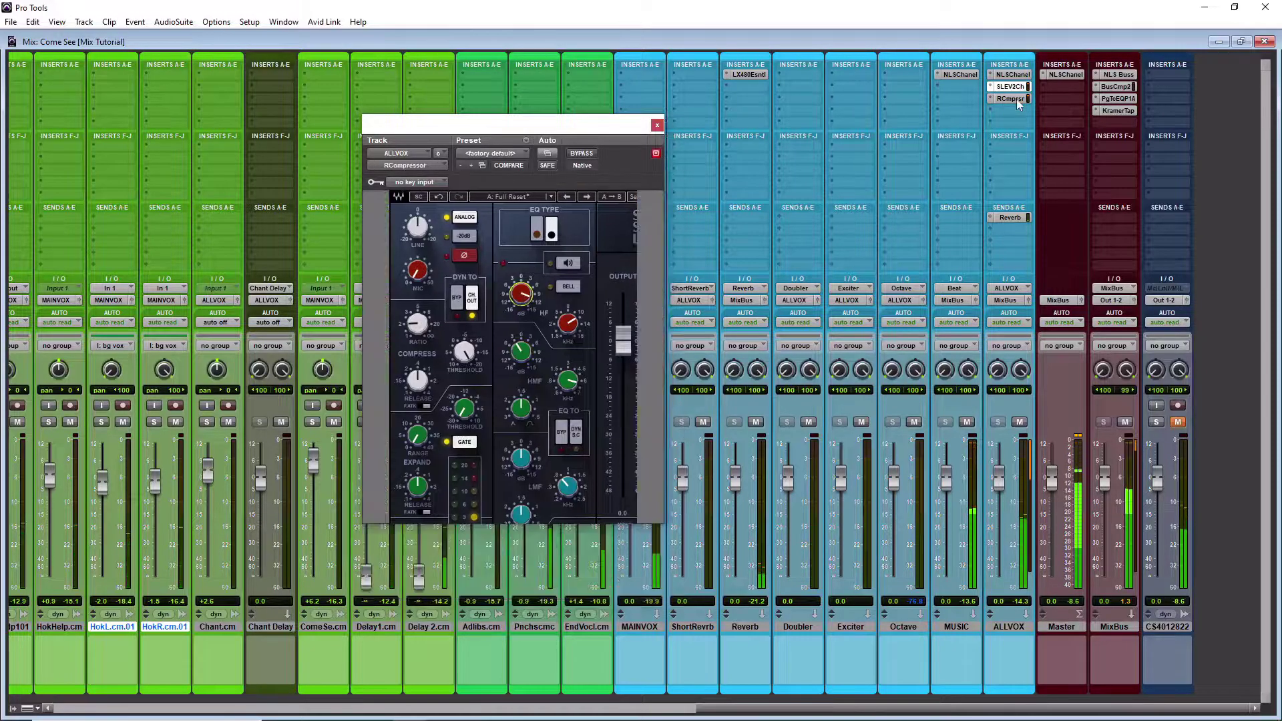
{"action": "left_click_drag", "start_coordinate": [598, 322], "coordinate": [598, 319]}
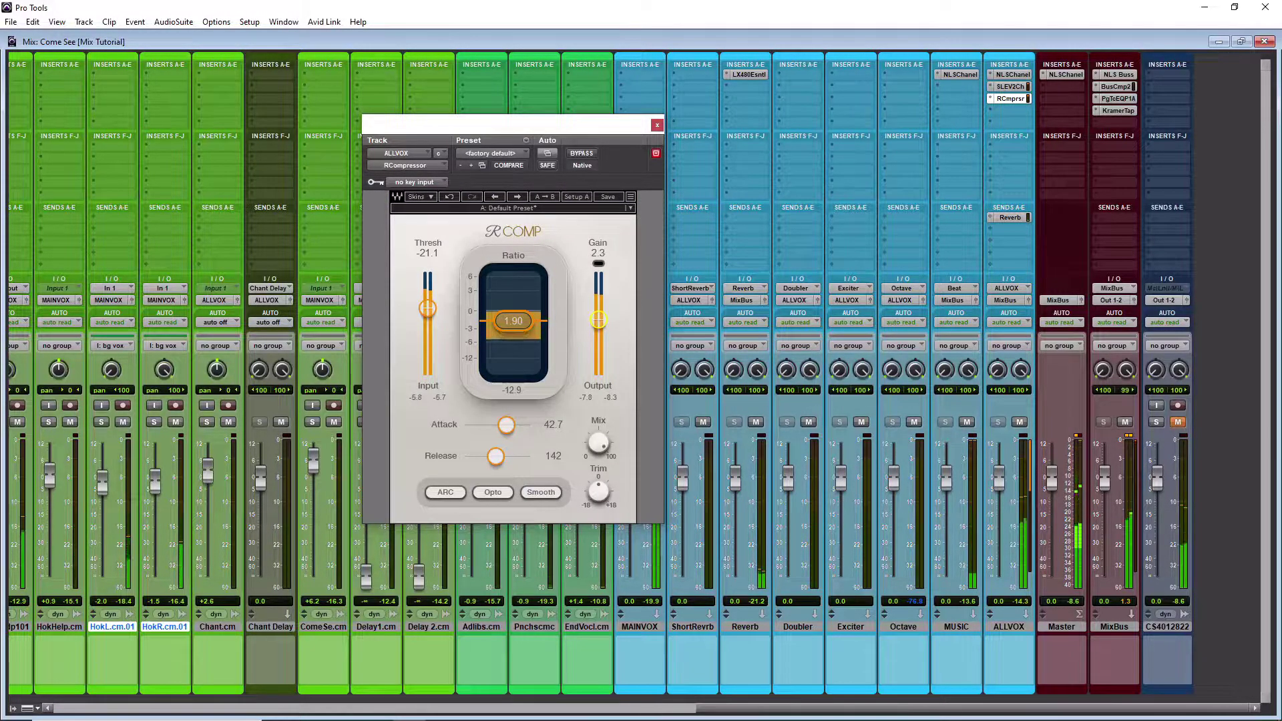
{"action": "left_click", "coordinate": [1011, 76], "text": "ctrl+shift"}
{"action": "left_click", "coordinate": [1012, 76], "text": "ctrl+shift"}
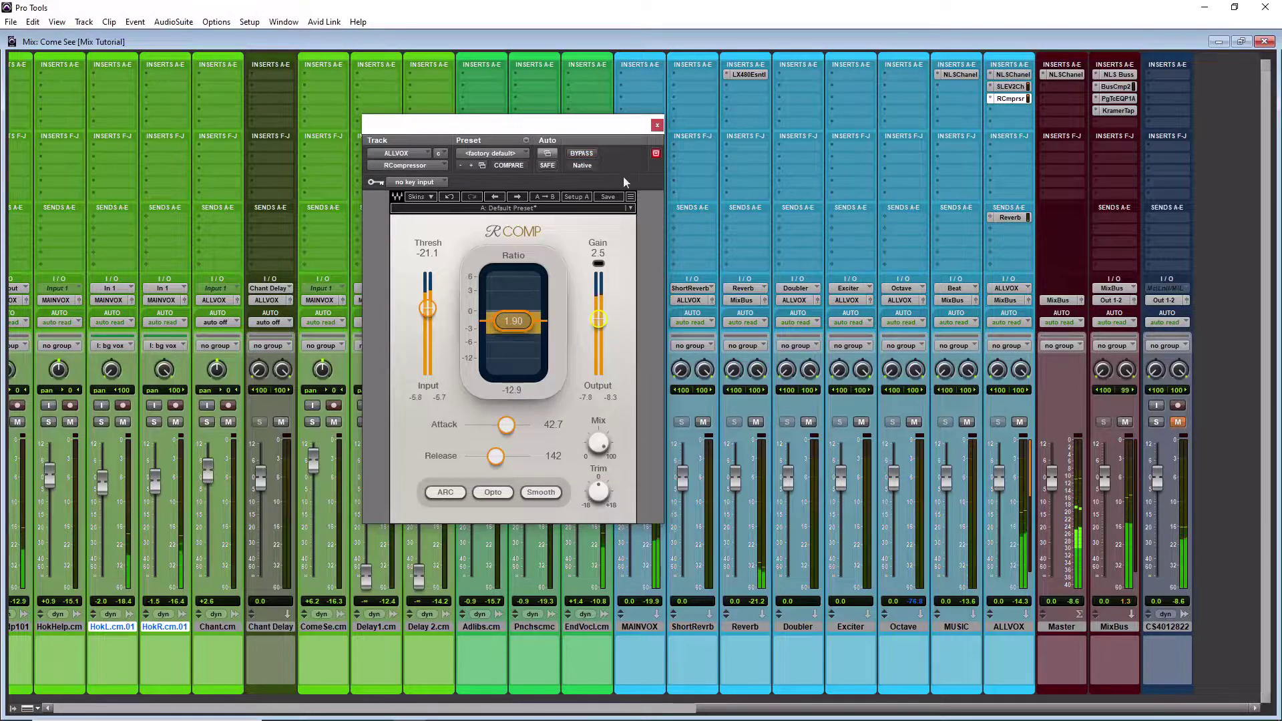
{"action": "left_click", "coordinate": [659, 112]}
{"action": "left_click", "coordinate": [657, 125]}
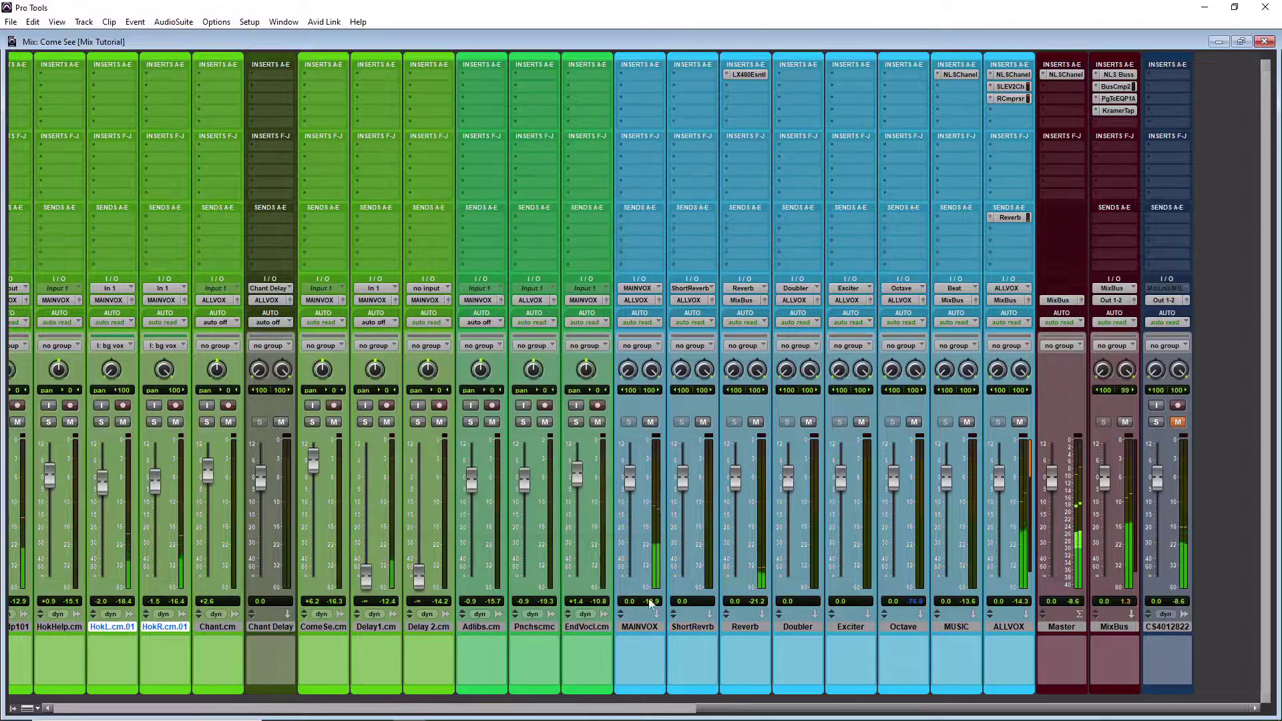
- Insert the mono GTR Amp plugin in the first insert slot of the Chant.cm track
{"action": "left_click_drag", "start_coordinate": [709, 716], "coordinate": [243, 685]}
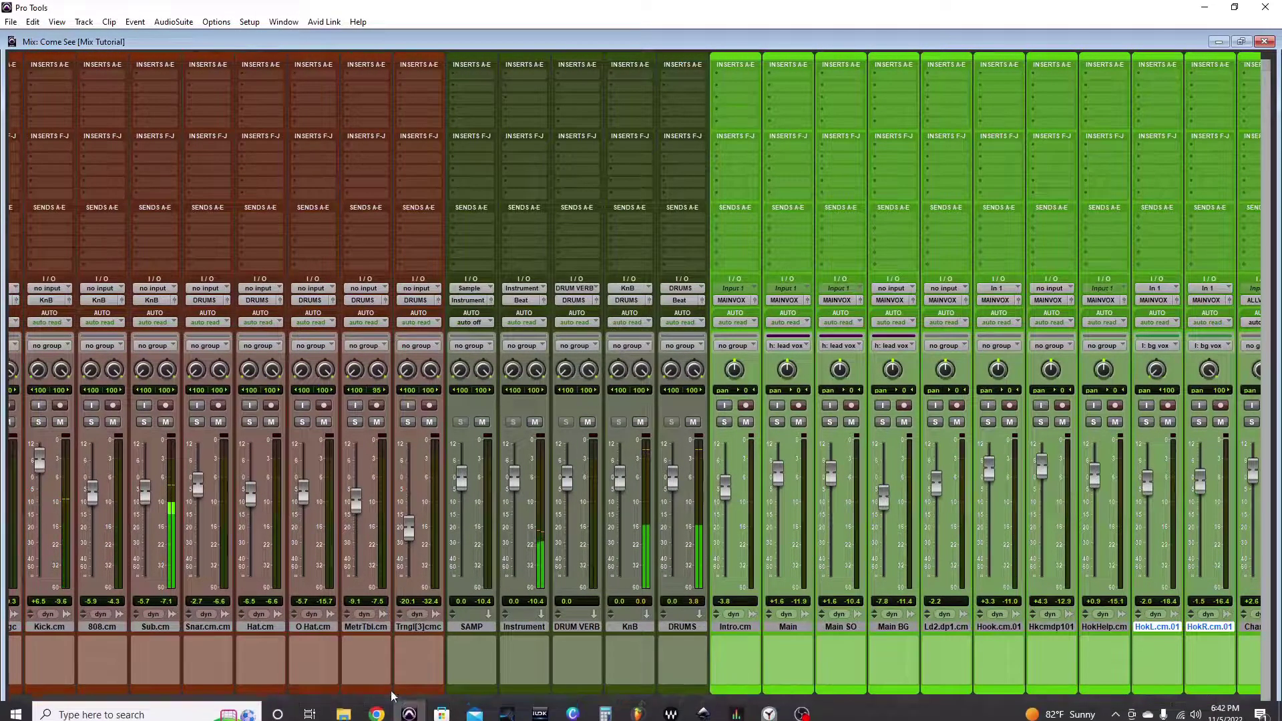
{"action": "left_click_drag", "start_coordinate": [450, 706], "coordinate": [683, 681]}
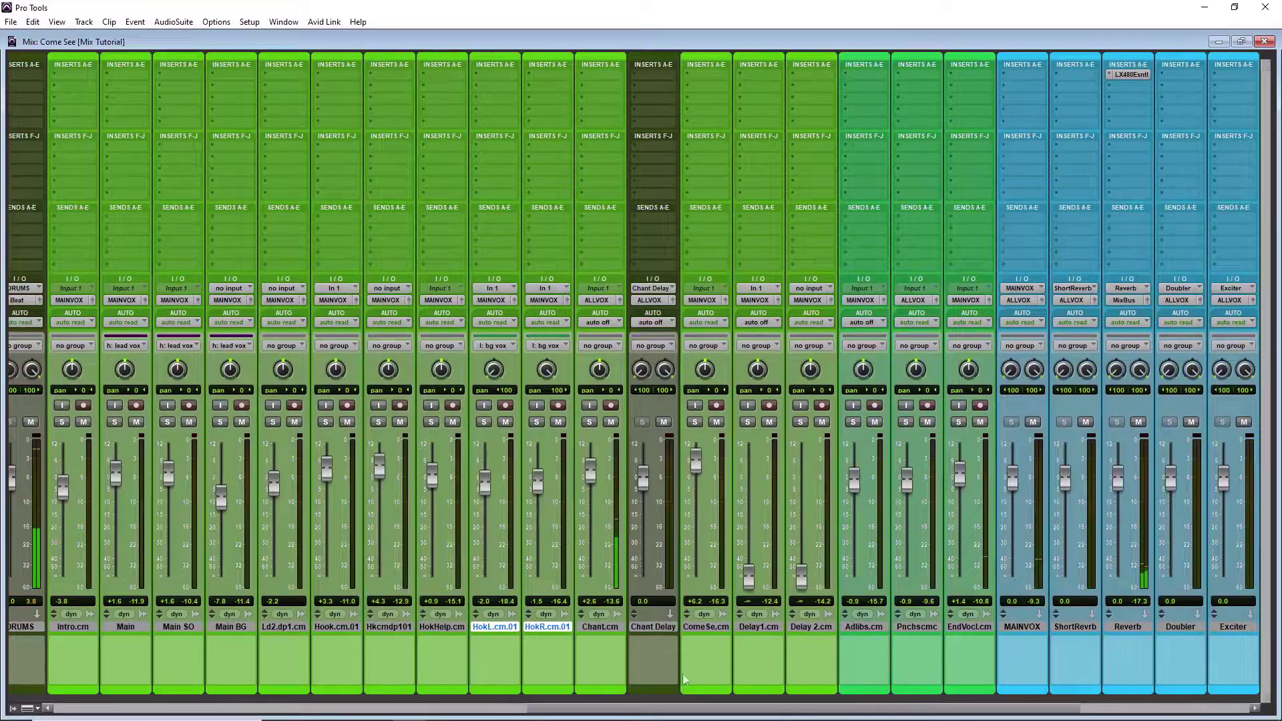
{"action": "left_click", "coordinate": [606, 75]}
{"action": "left_click", "coordinate": [642, 95]}
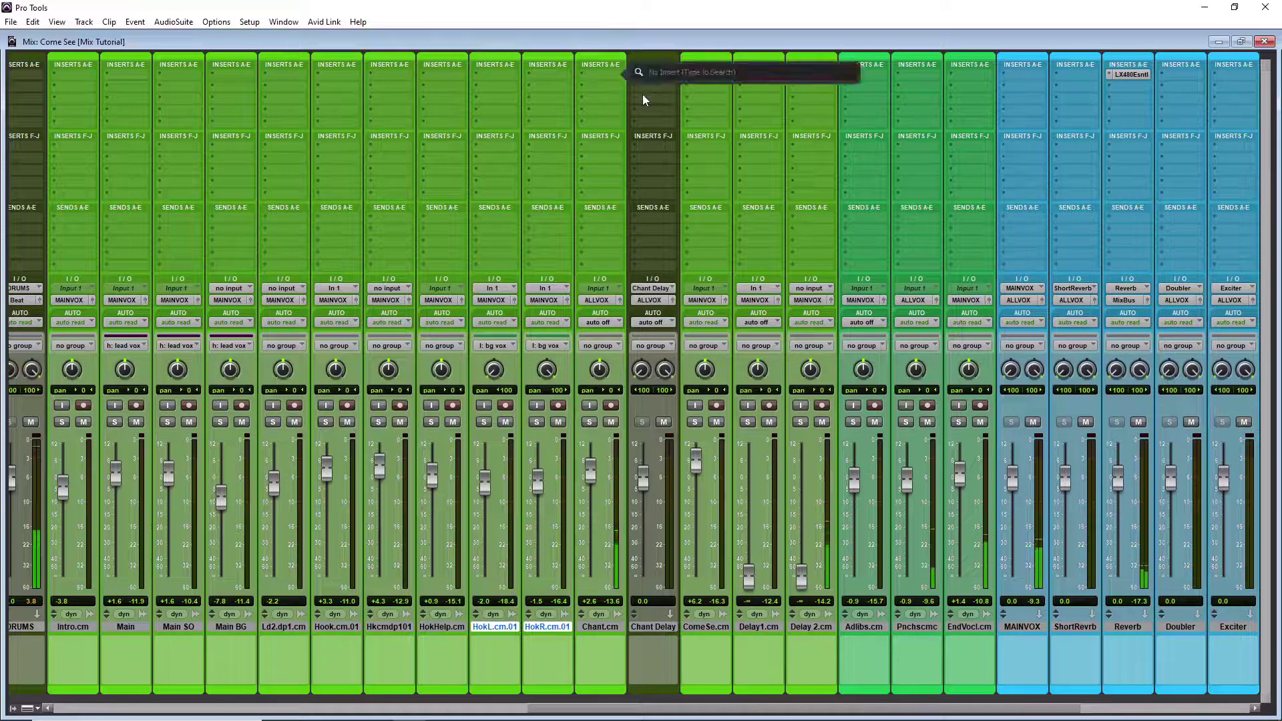
{"action": "type", "text": "gtr am"}
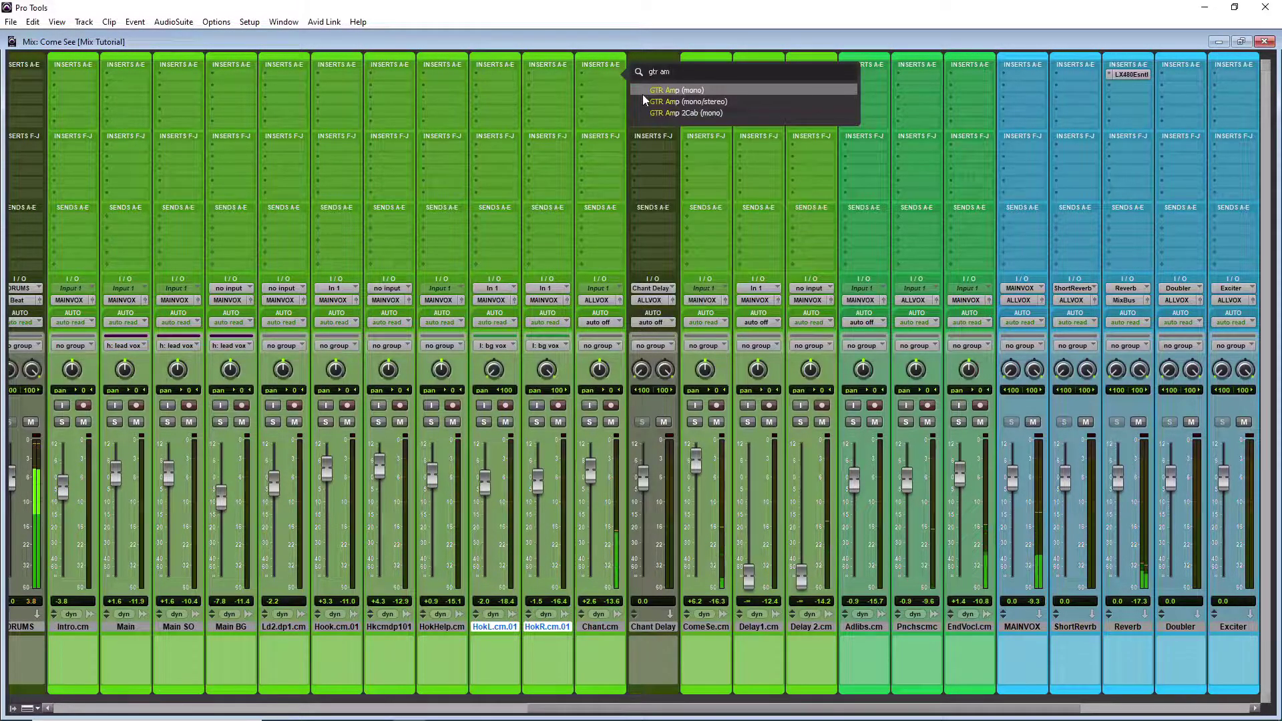
{"action": "left_click", "coordinate": [643, 94]}
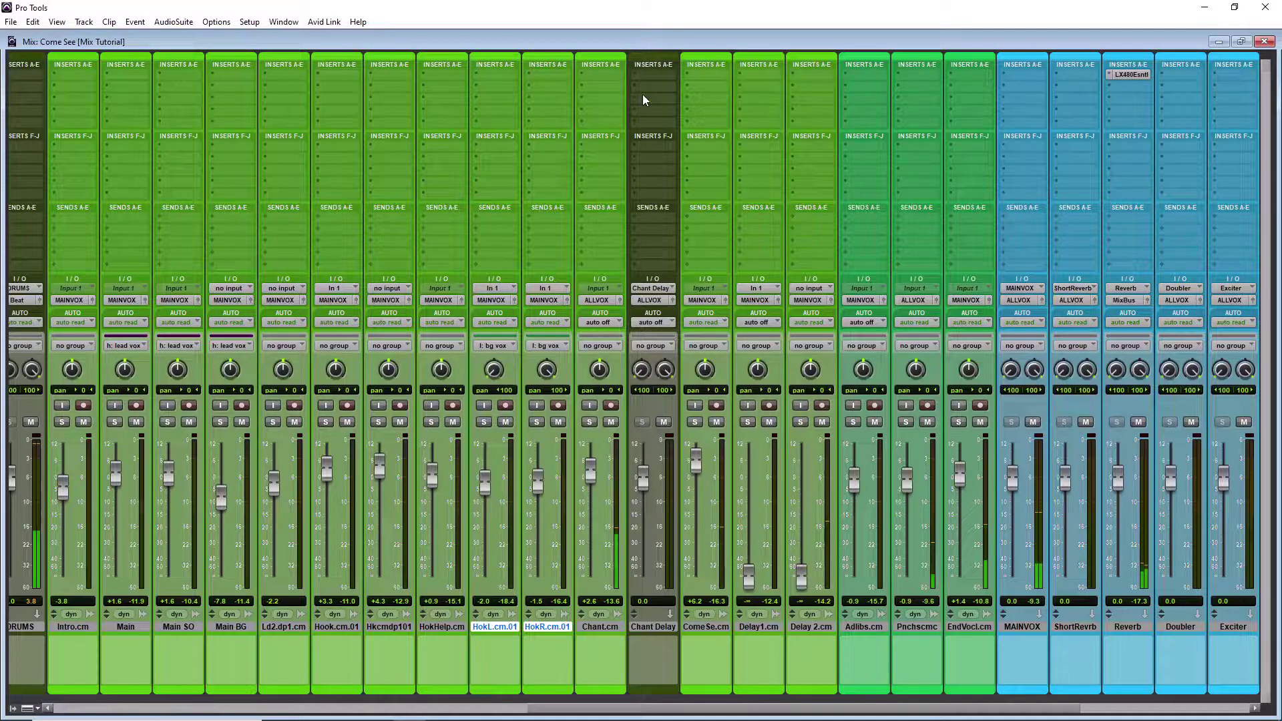
- Restart playback from bar 104 and load the ScreamAmp preset ScreaminBluesRig in the Chant.cm GTR Amp
{"action": "key", "text": "ctrl+equal"}
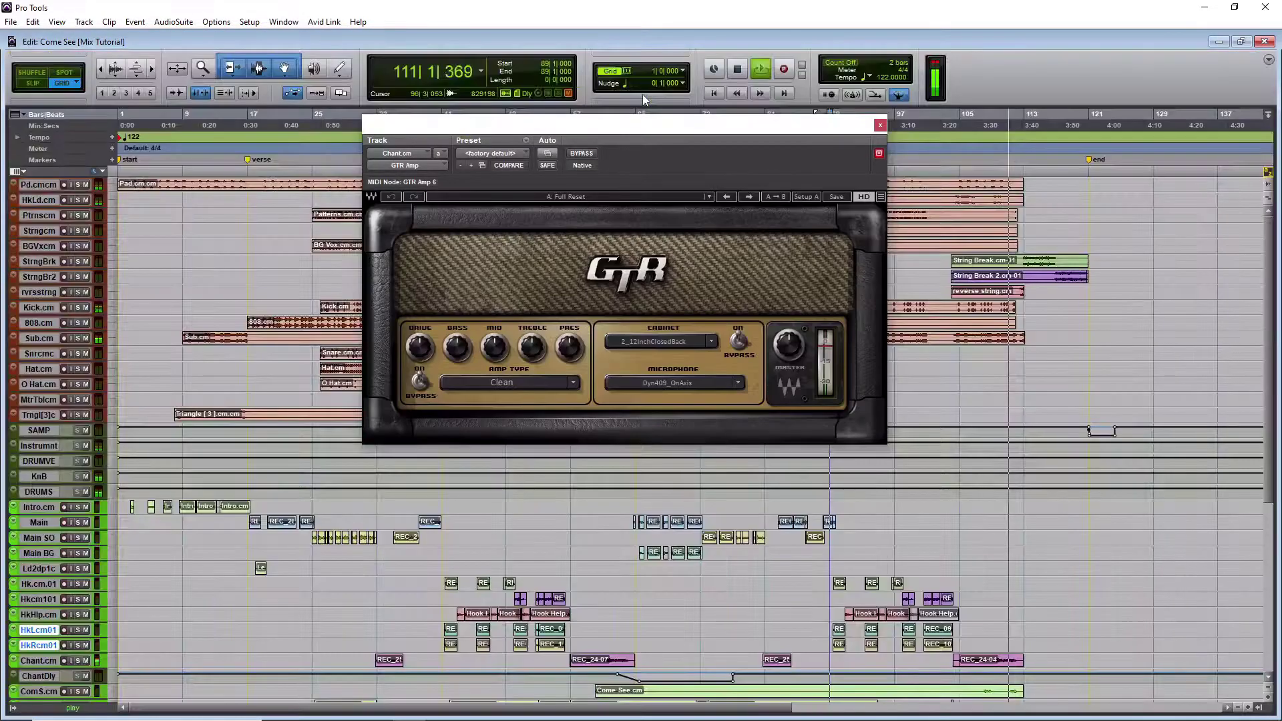
{"action": "key", "text": "space"}
{"action": "left_click", "coordinate": [953, 179]}
{"action": "key", "text": "space"}
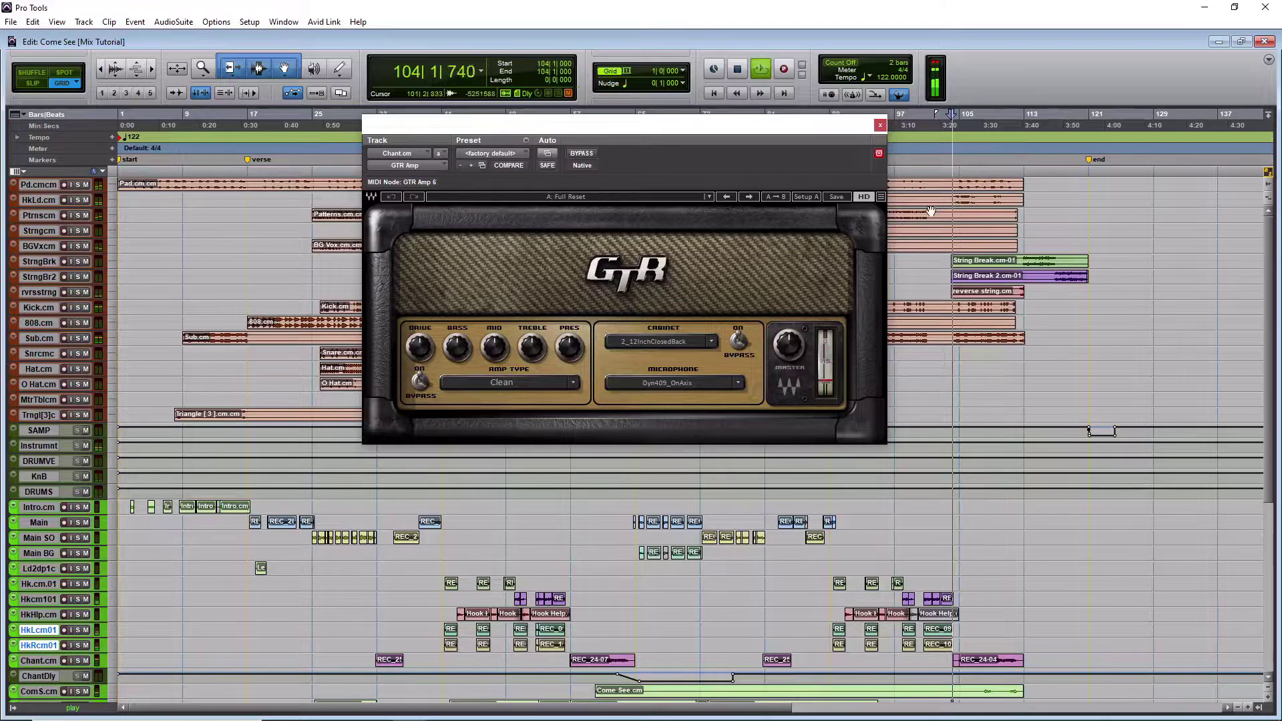
{"action": "left_click", "coordinate": [570, 197]}
{"action": "mouse_move", "coordinate": [628, 399]}
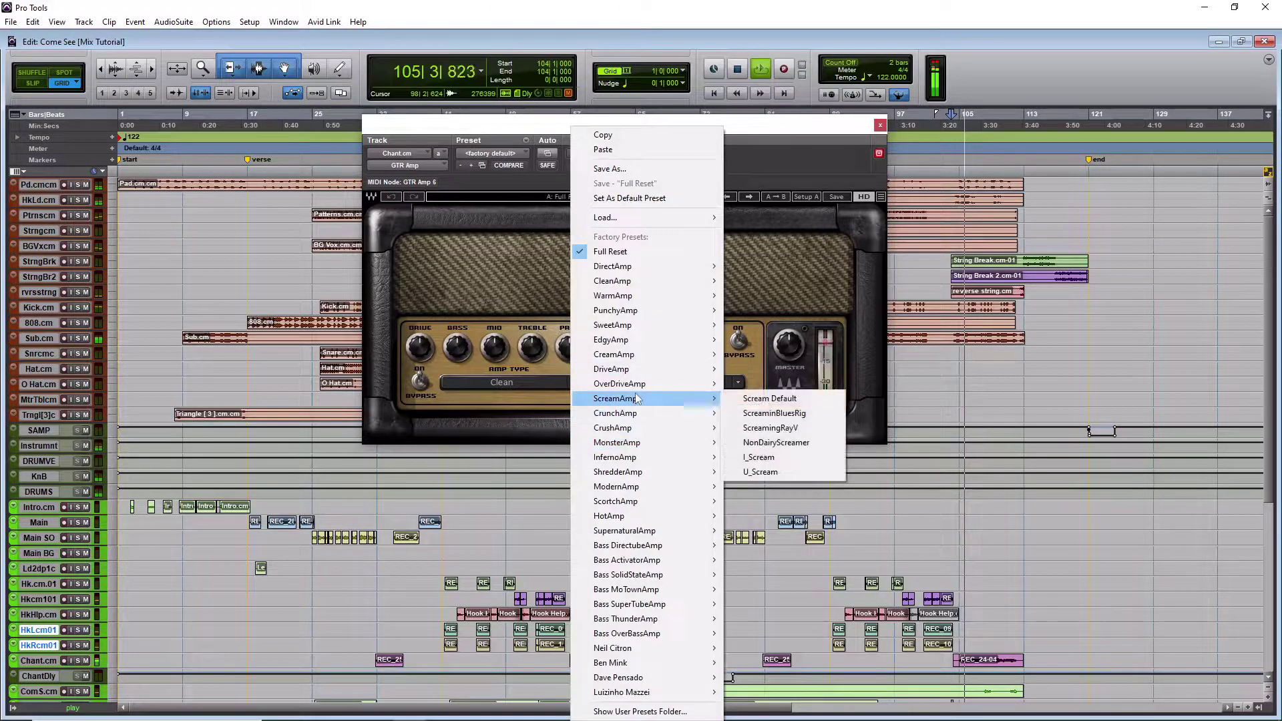
{"action": "left_click", "coordinate": [768, 414]}
- Insert a mono EQ3 1-Band after GTR Amp on Chant.cm and set it to a low-pass at 3.78 kHz
{"action": "key", "text": "ctrl+equal"}
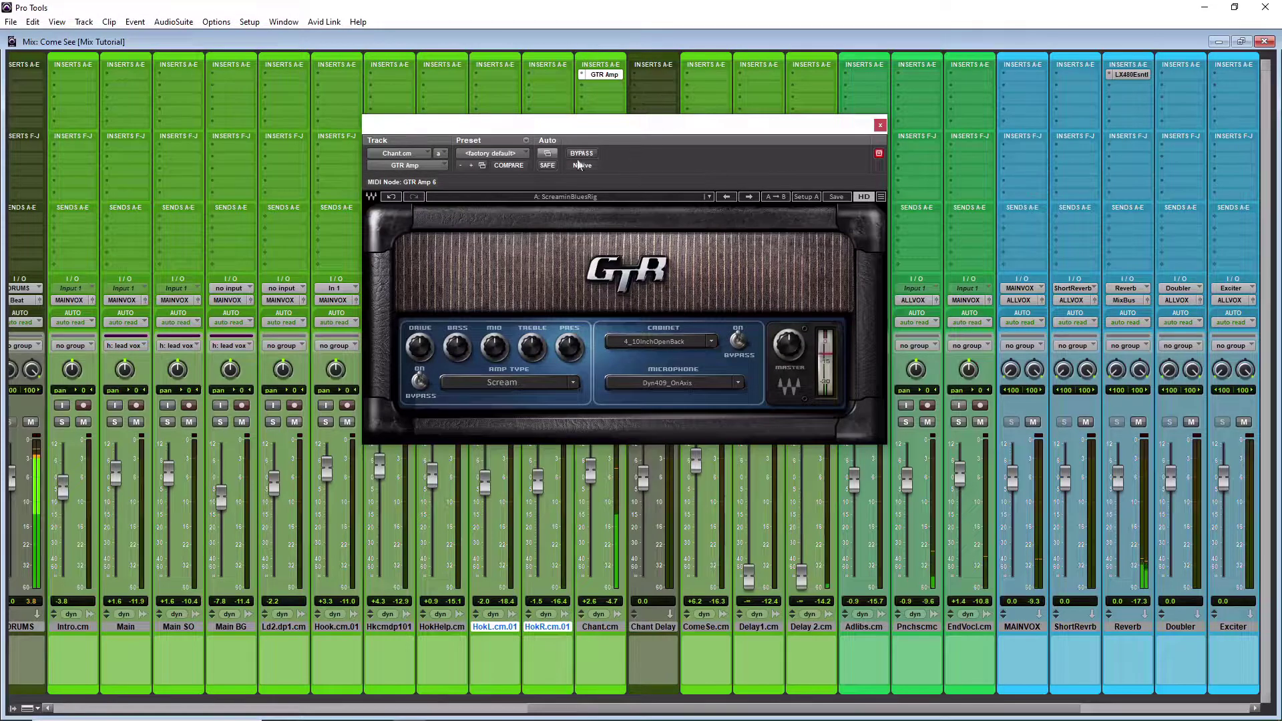
{"action": "left_click", "coordinate": [587, 89]}
{"action": "left_click", "coordinate": [643, 110]}
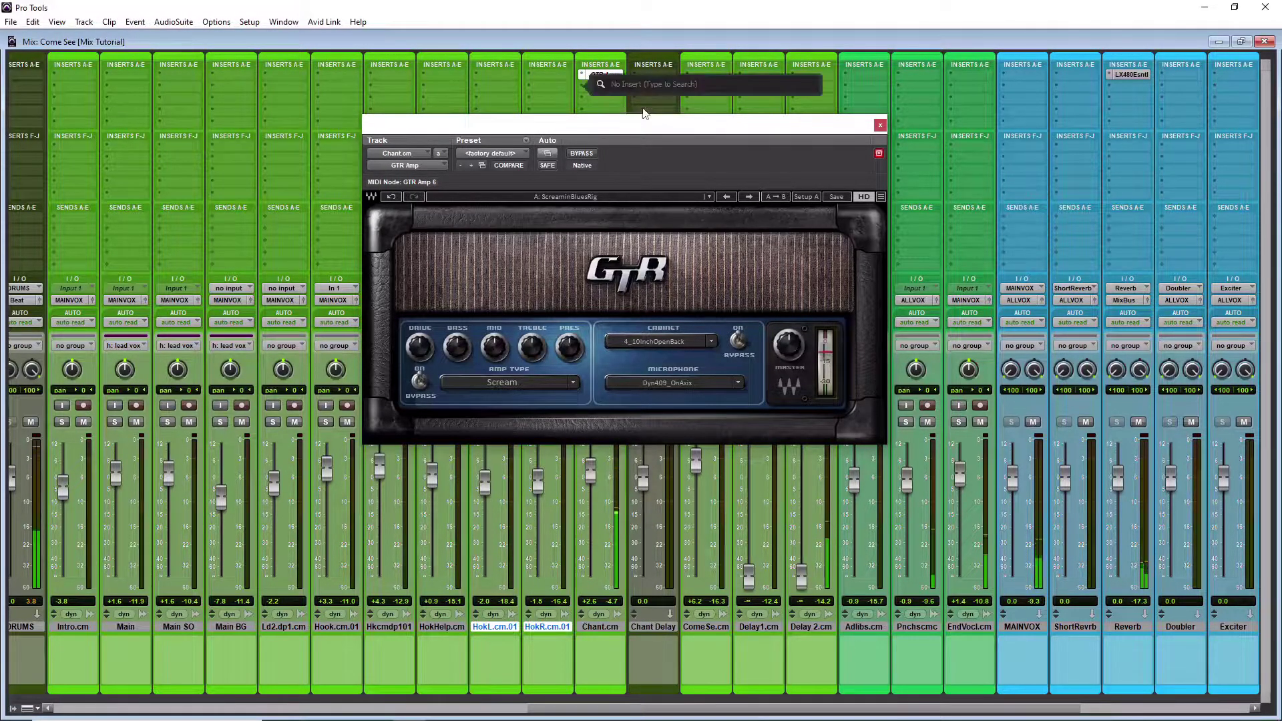
{"action": "type", "text": "e"}
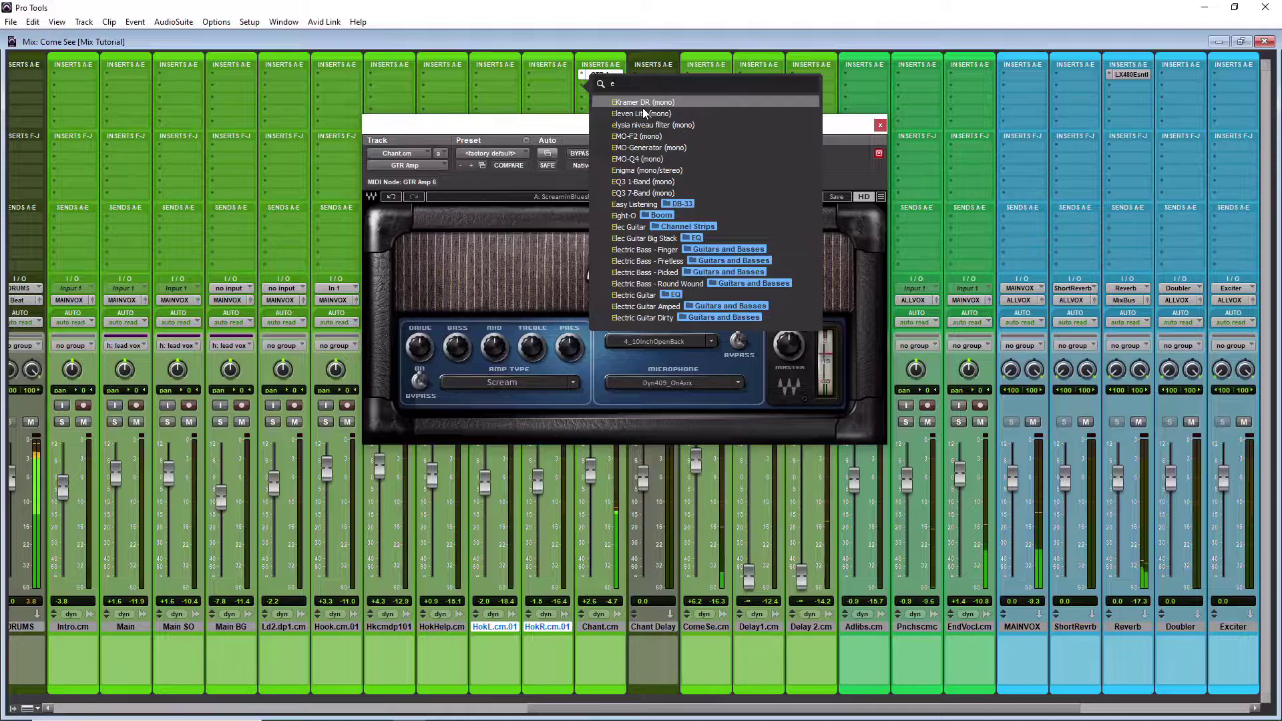
{"action": "type", "text": "q1"}
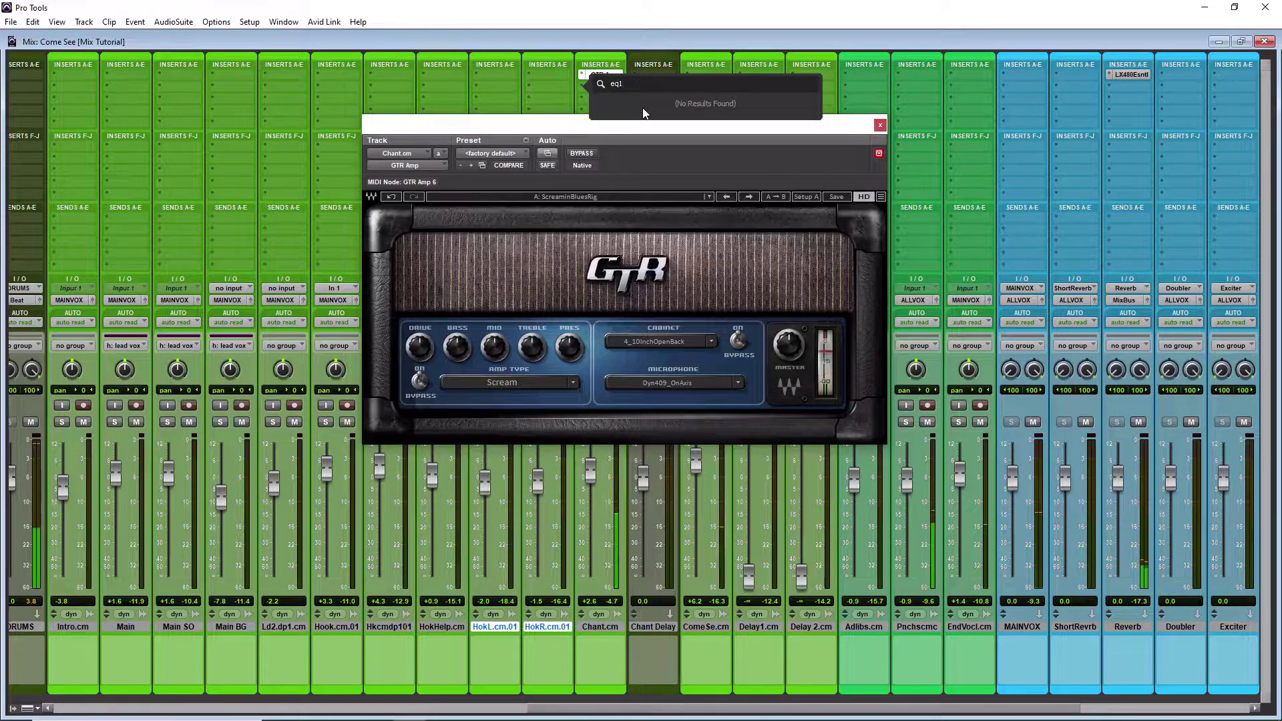
{"action": "key", "text": "BackSpace"}
{"action": "left_click", "coordinate": [643, 108]}
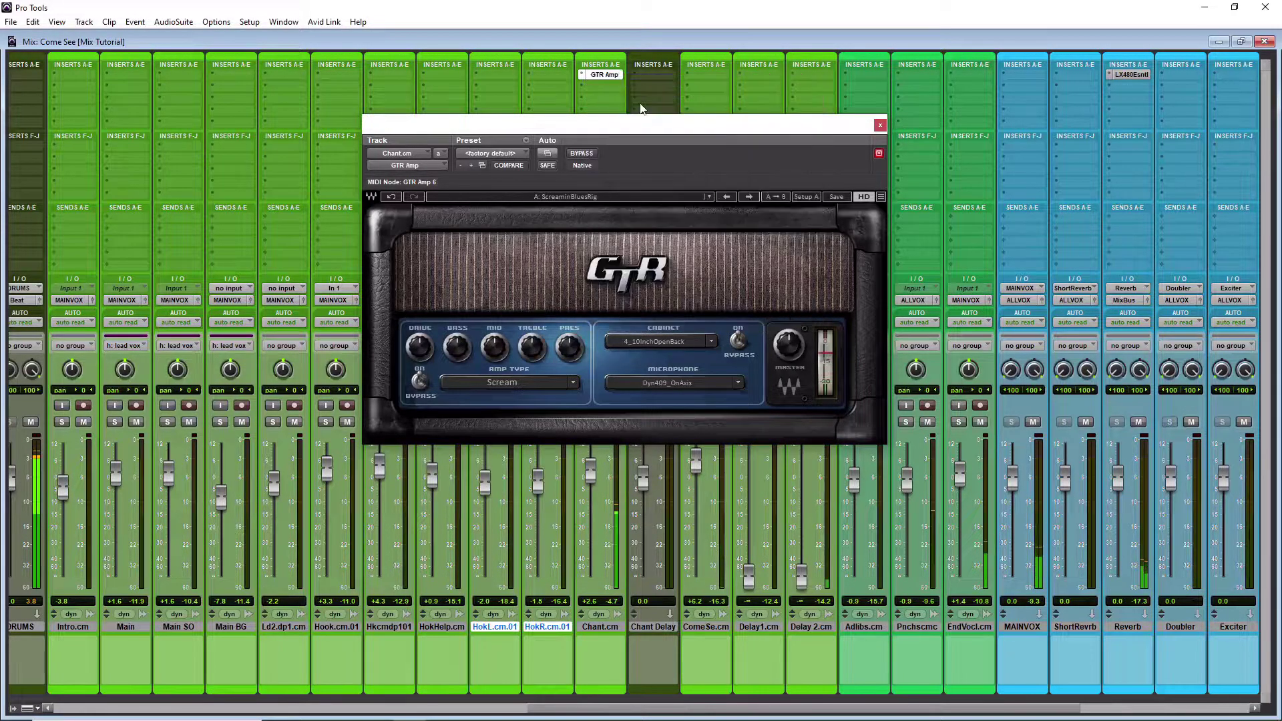
{"action": "left_click", "coordinate": [434, 273]}
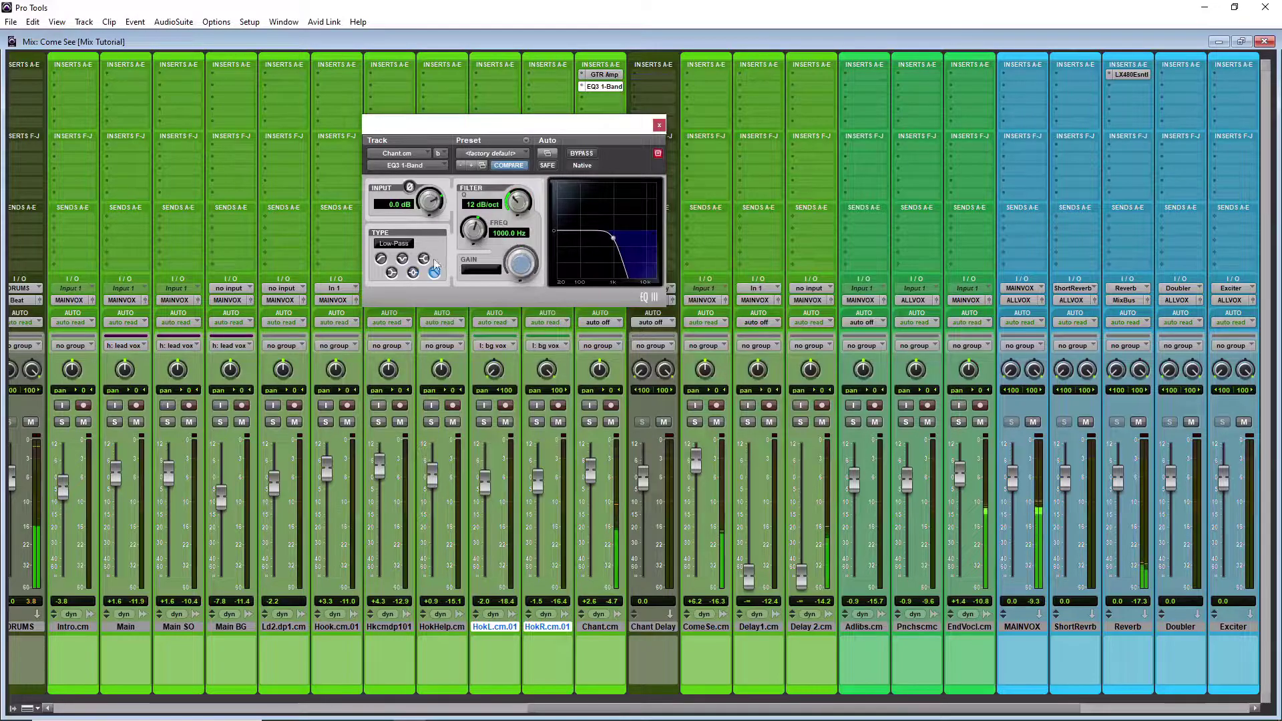
{"action": "left_click_drag", "start_coordinate": [473, 231], "coordinate": [479, 205]}
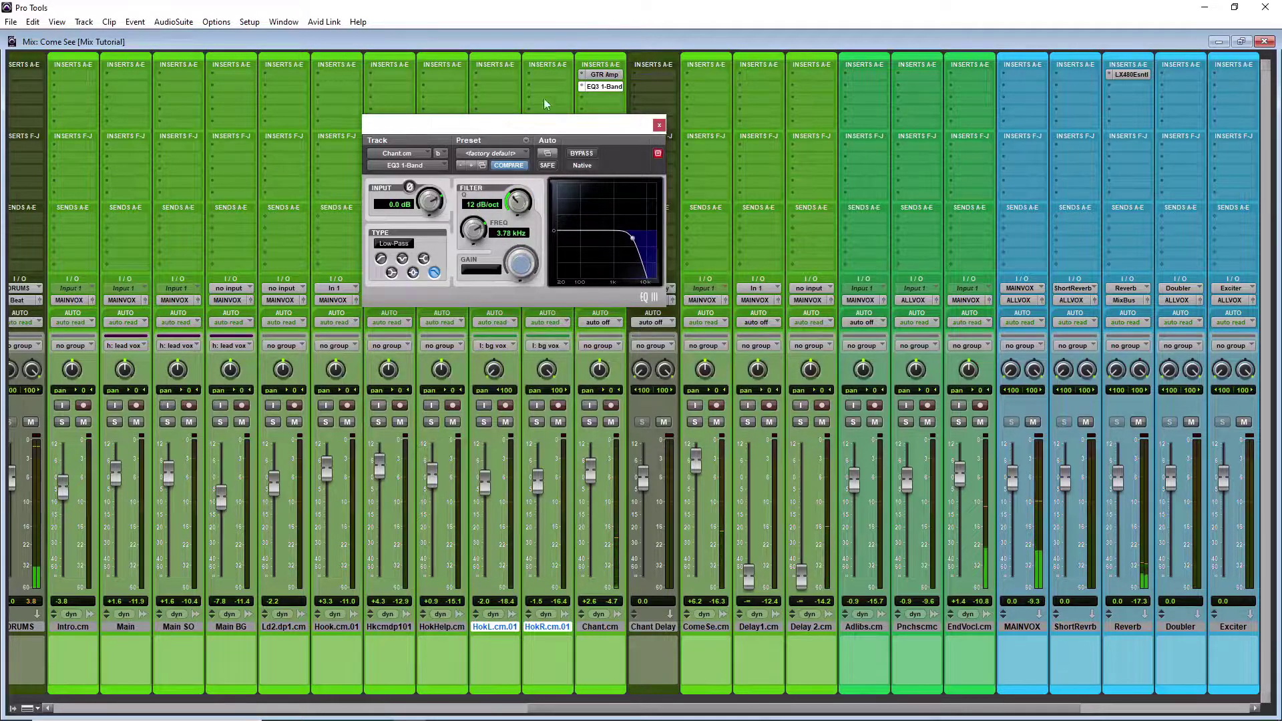
- Change the Chant.cm GTR Amp's amp type to Cream and lower the track's fader to -10.2 dB
{"action": "left_click", "coordinate": [604, 74]}
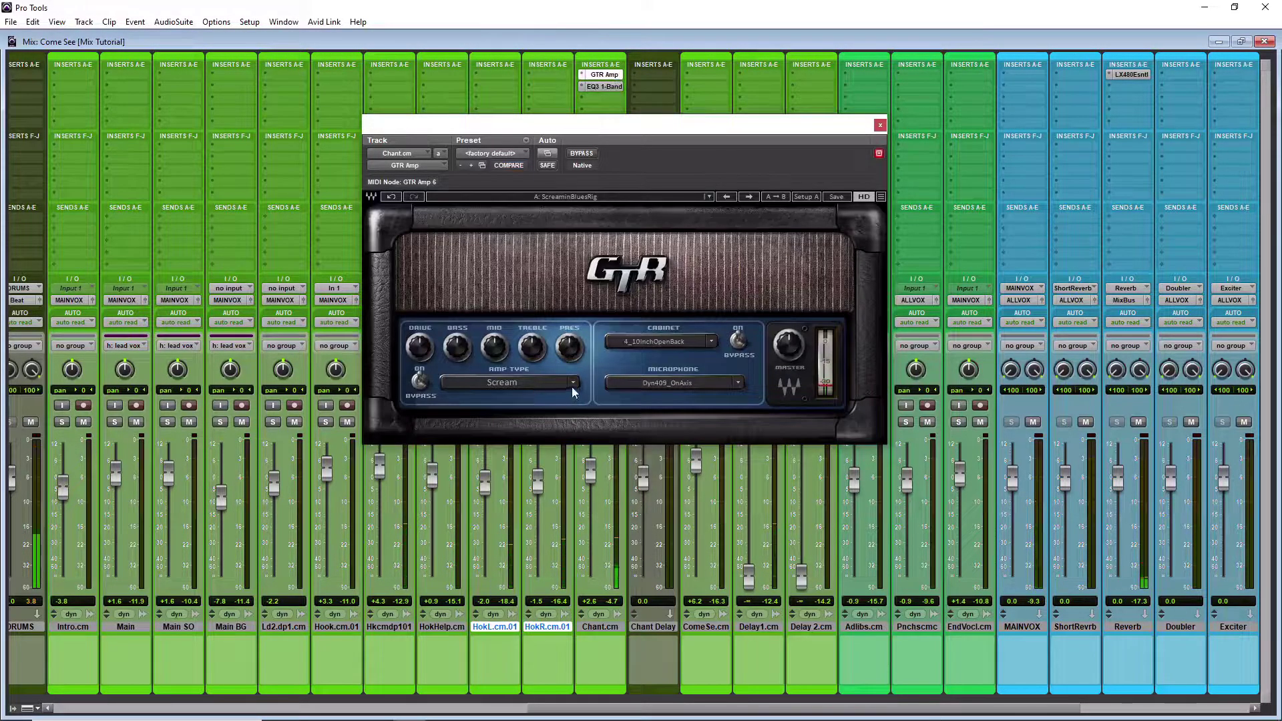
{"action": "left_click", "coordinate": [475, 381]}
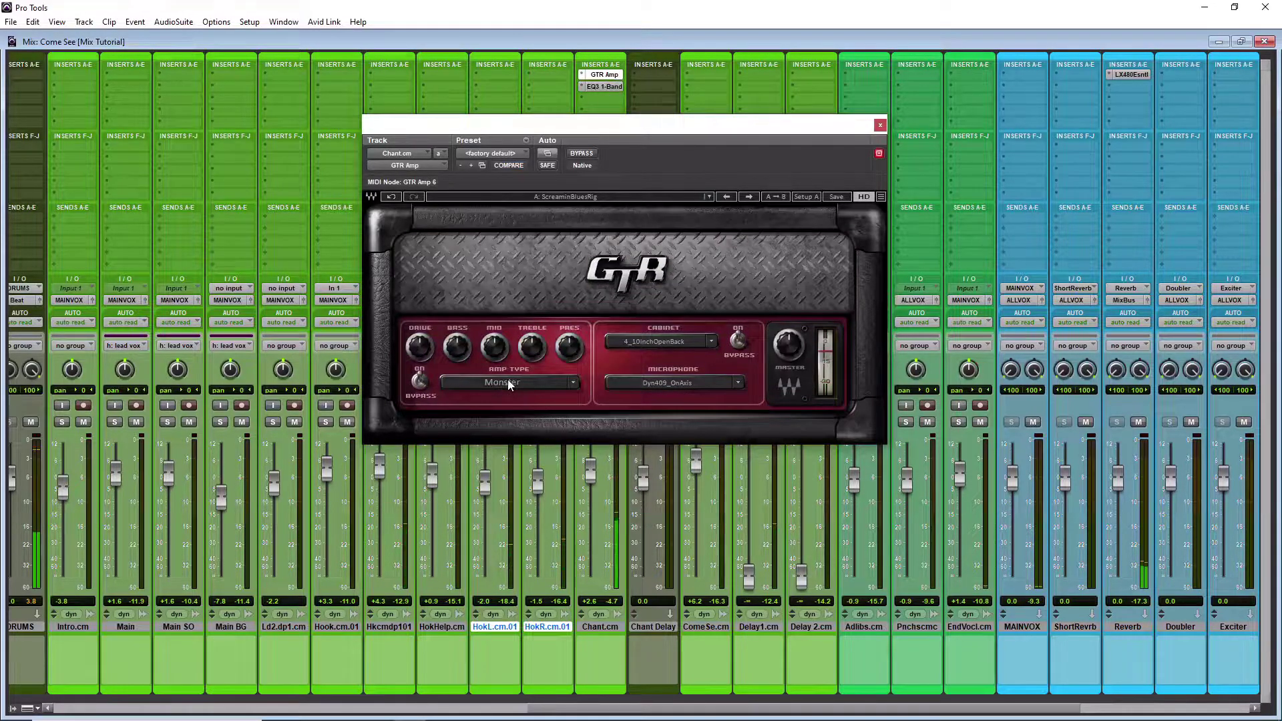
{"action": "left_click", "coordinate": [508, 384]}
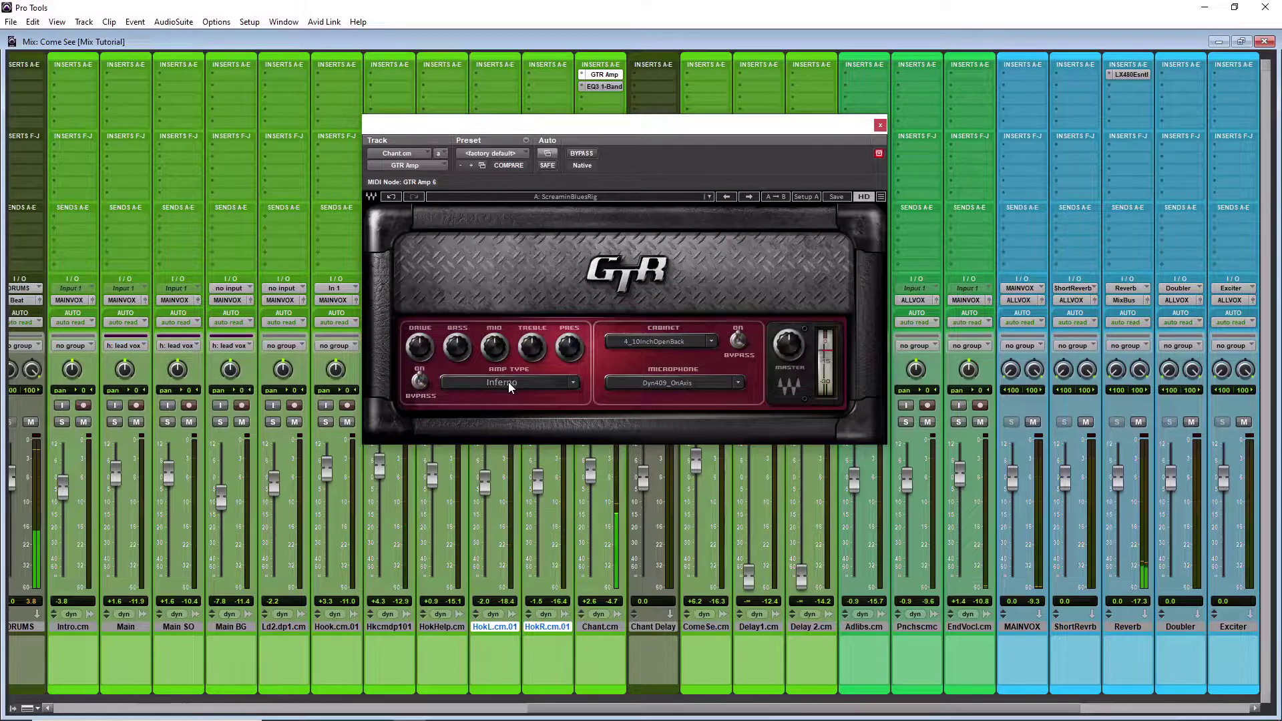
{"action": "left_click", "coordinate": [569, 384]}
{"action": "mouse_move", "coordinate": [605, 431]}
{"action": "left_click", "coordinate": [694, 445]}
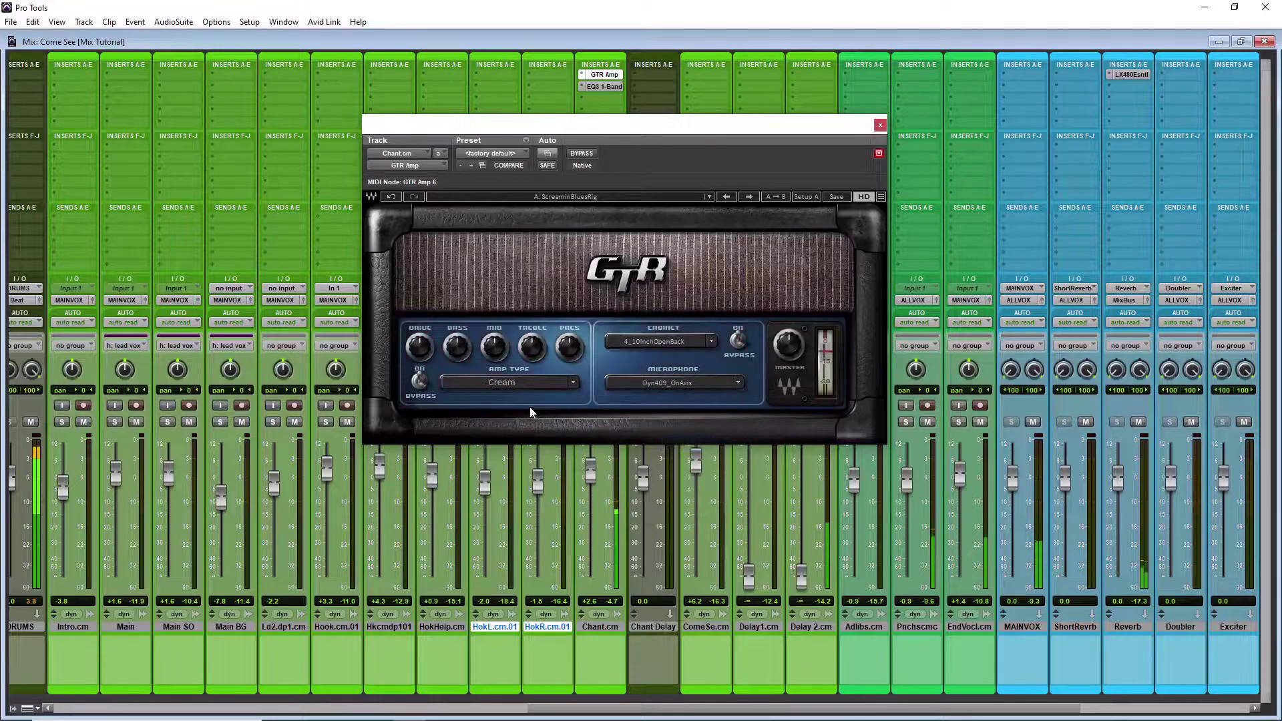
{"action": "left_click_drag", "start_coordinate": [590, 472], "coordinate": [589, 506]}
- Insert the mono/stereo Doubler2 plugin in the third insert slot of the Chant.cm track
{"action": "left_click", "coordinate": [597, 98]}
{"action": "type", "text": "doub"}
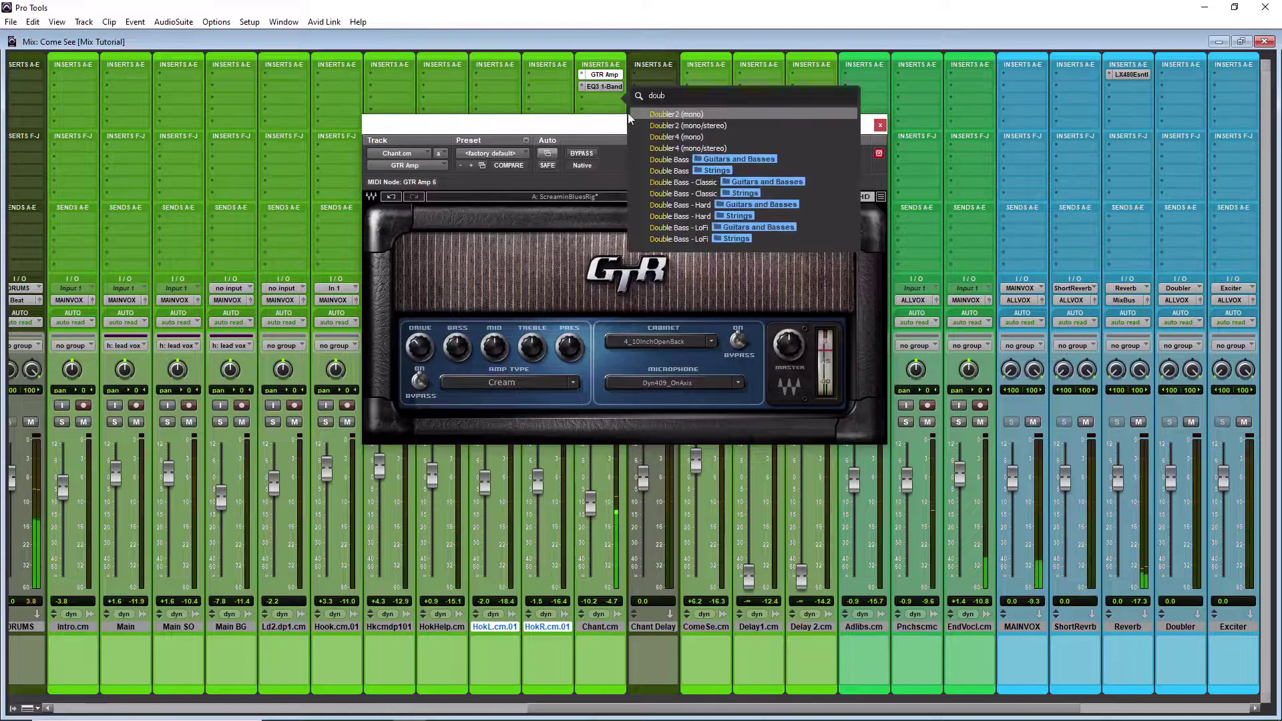
{"action": "type", "text": "ler2"}
{"action": "left_click", "coordinate": [671, 127]}
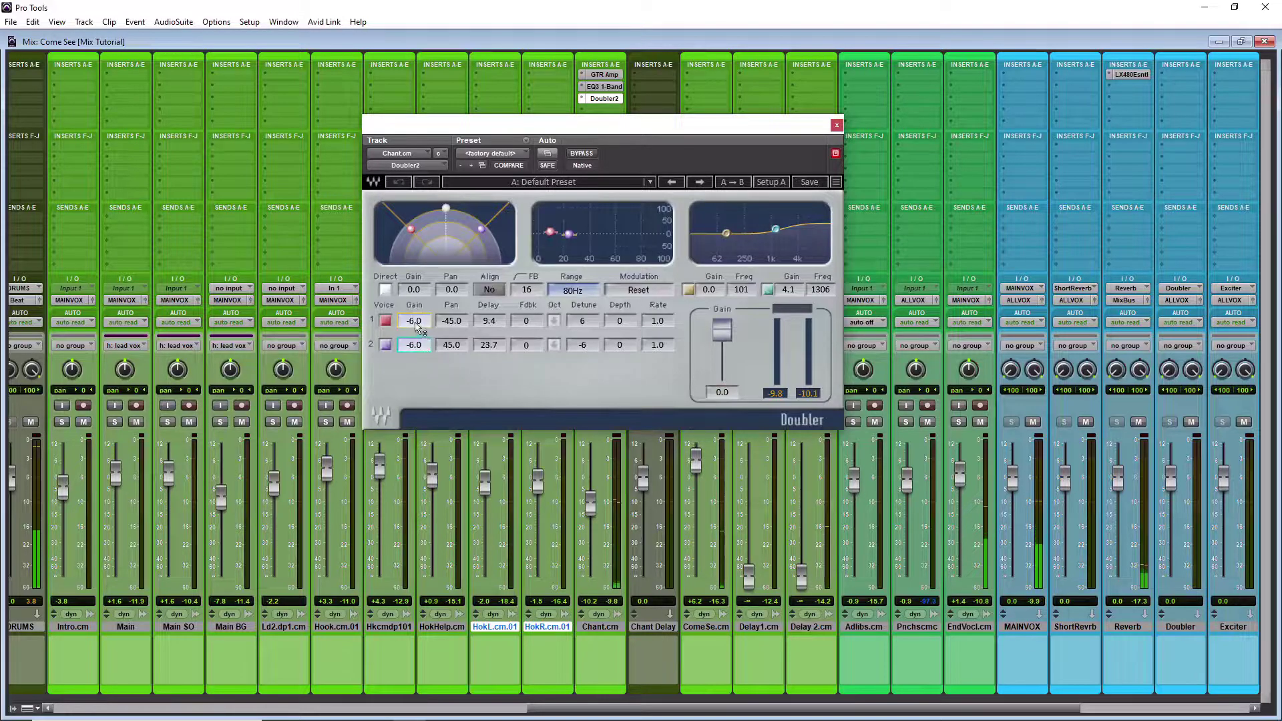
- Lower the gain of both Doubler2 voices on Chant.cm to -13.6 and close the plugin window
{"action": "mouse_move", "coordinate": [413, 344]}
{"action": "left_mouse_down"}
{"action": "mouse_move", "coordinate": [414, 360]}
{"action": "mouse_move", "coordinate": [416, 327]}
{"action": "left_mouse_up"}
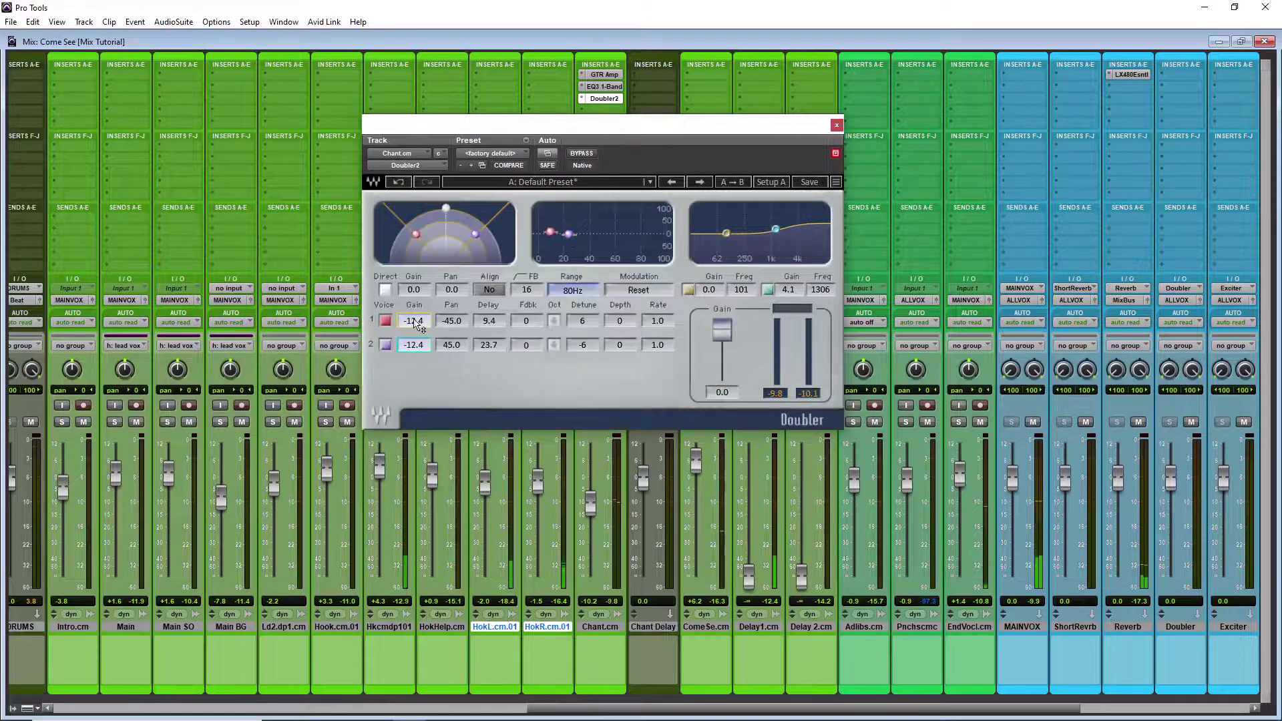
{"action": "left_click", "coordinate": [558, 183]}
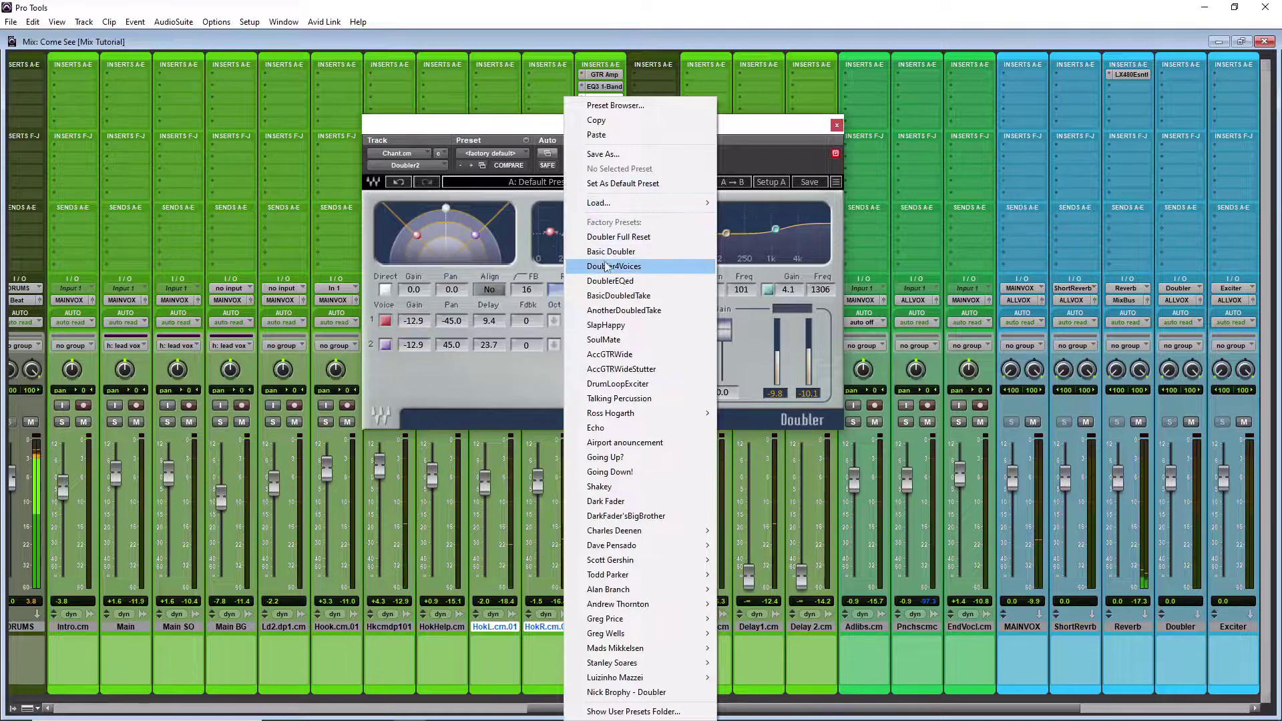
{"action": "left_click", "coordinate": [439, 328]}
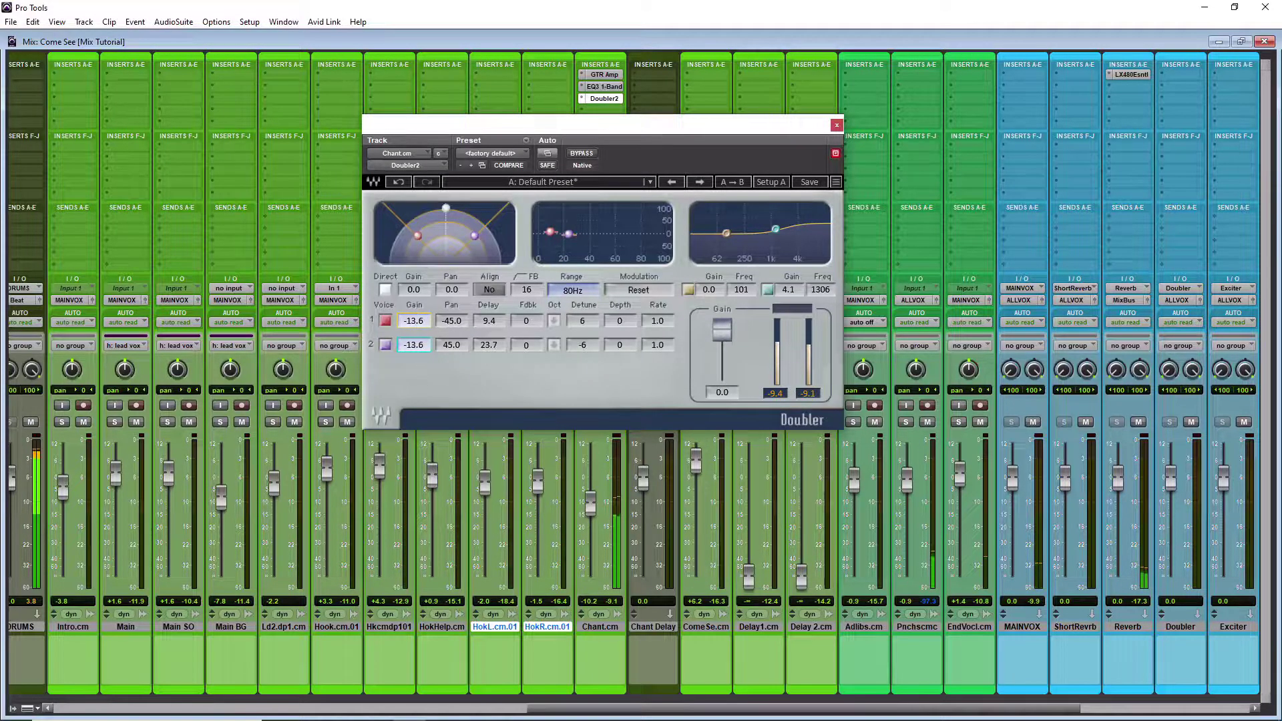
{"action": "left_click", "coordinate": [837, 125]}
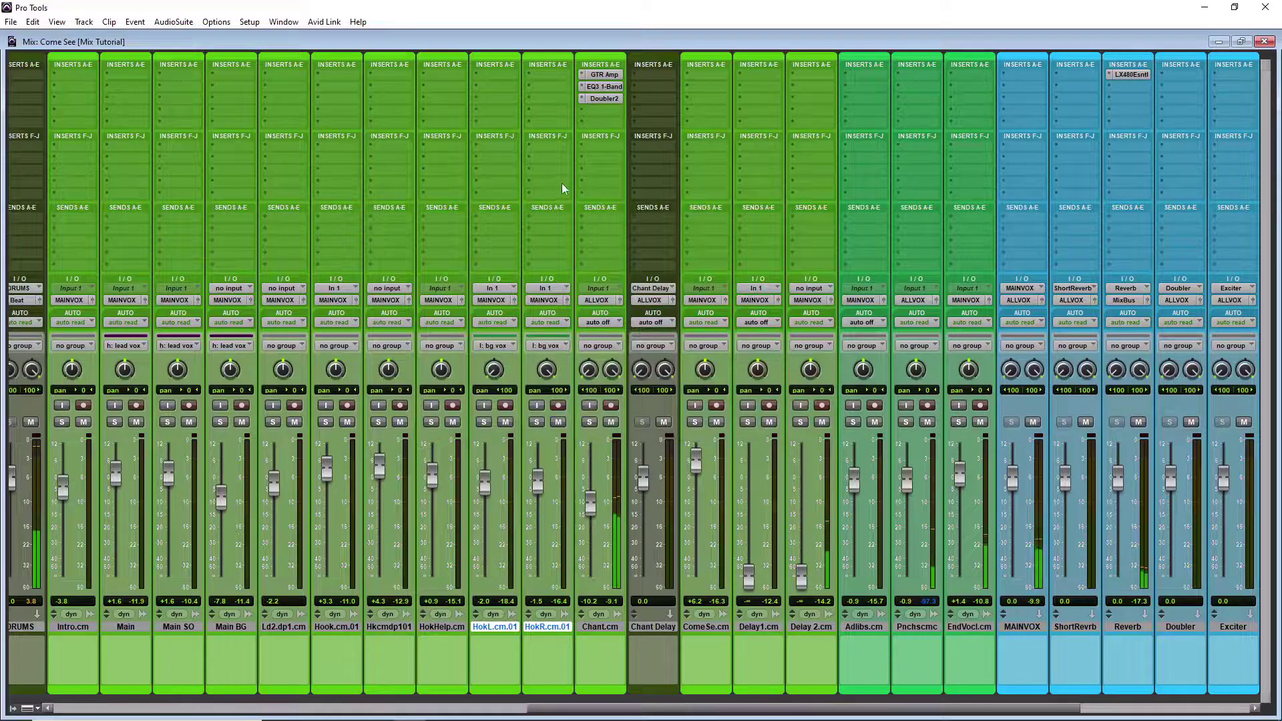
{"action": "left_click", "coordinate": [636, 220]}
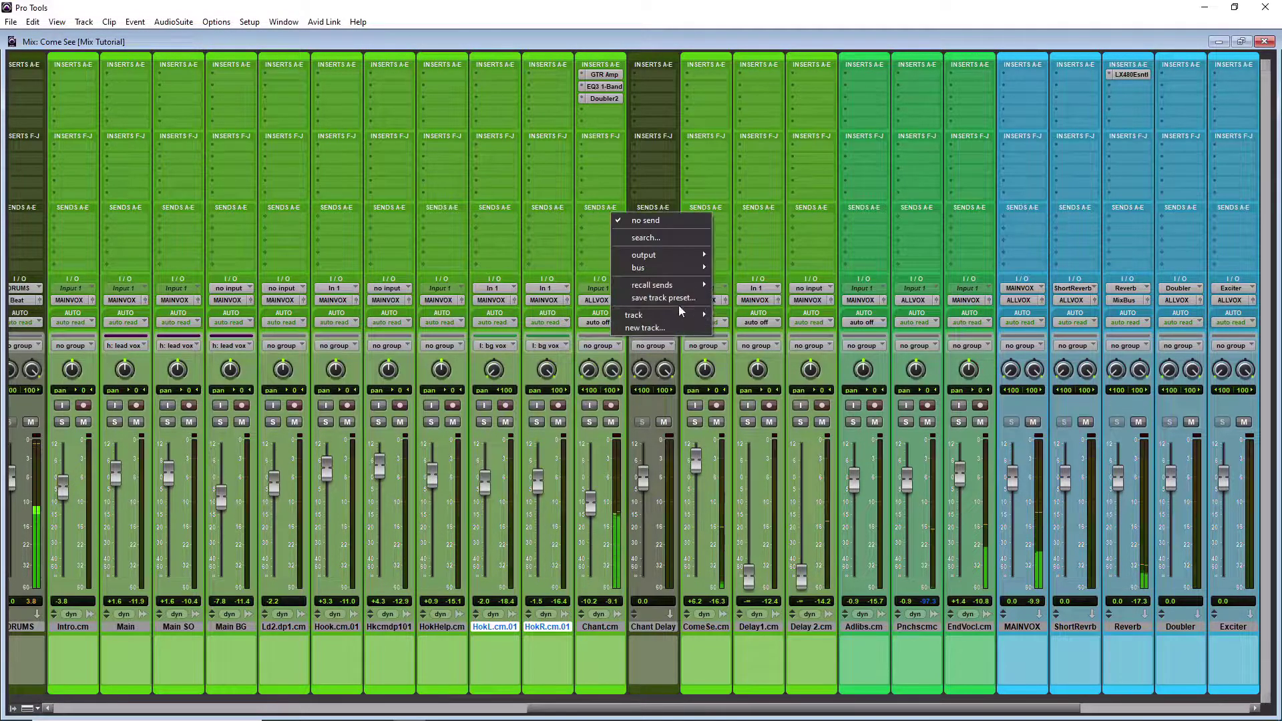
{"action": "mouse_move", "coordinate": [668, 315]}
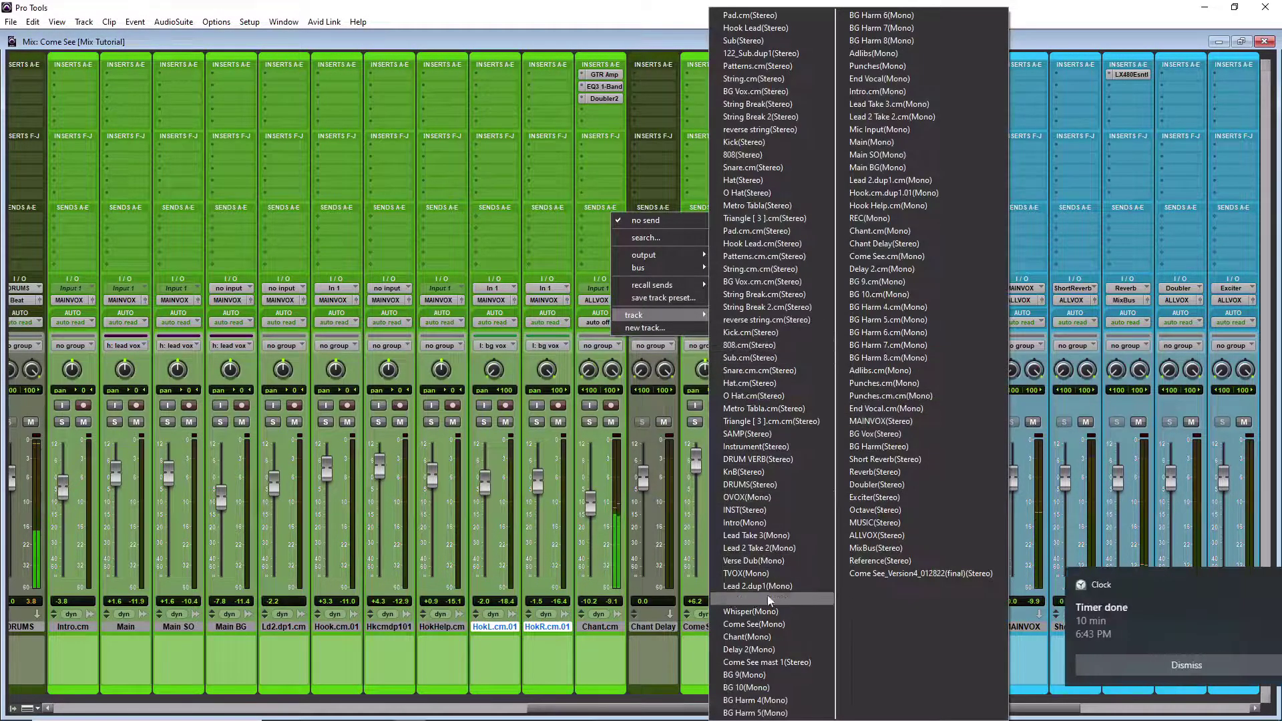
{"action": "left_click", "coordinate": [647, 45]}
- Switch to OBS, dismiss the finished ten-minute timer notification, and return to the Pro Tools Mix window
{"action": "key", "text": "alt+Tab"}
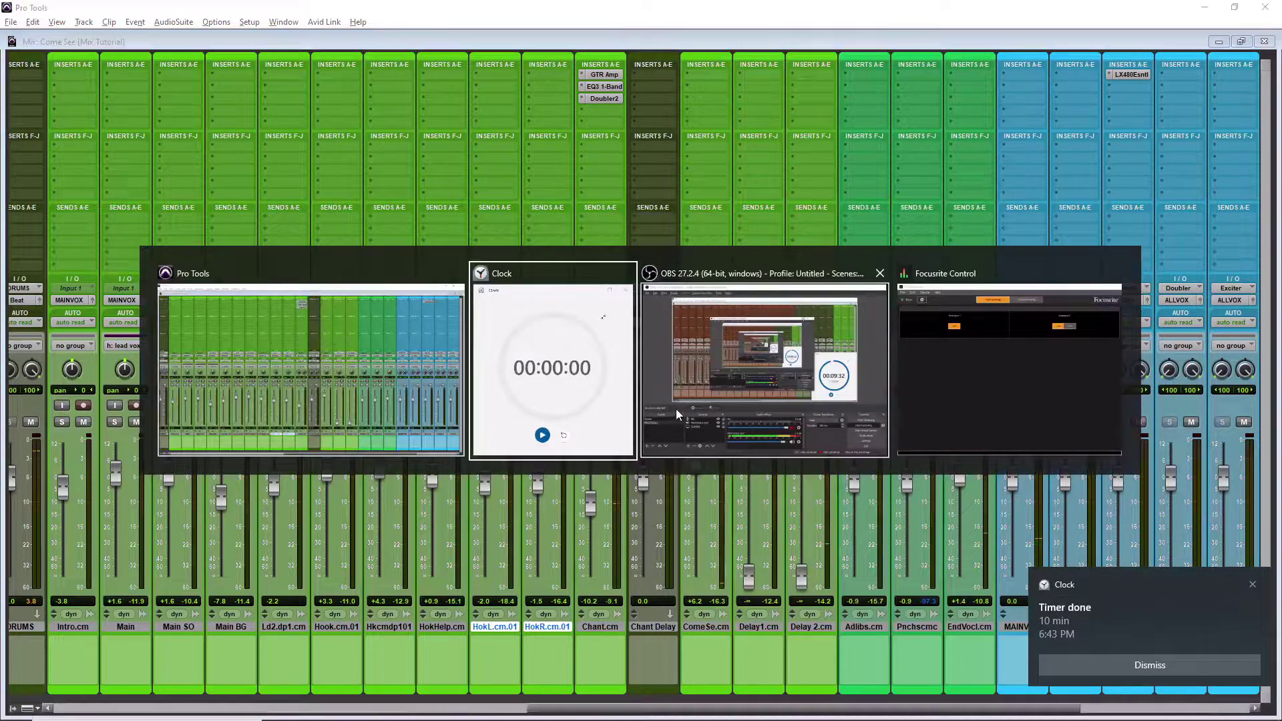
{"action": "left_click", "coordinate": [676, 408]}
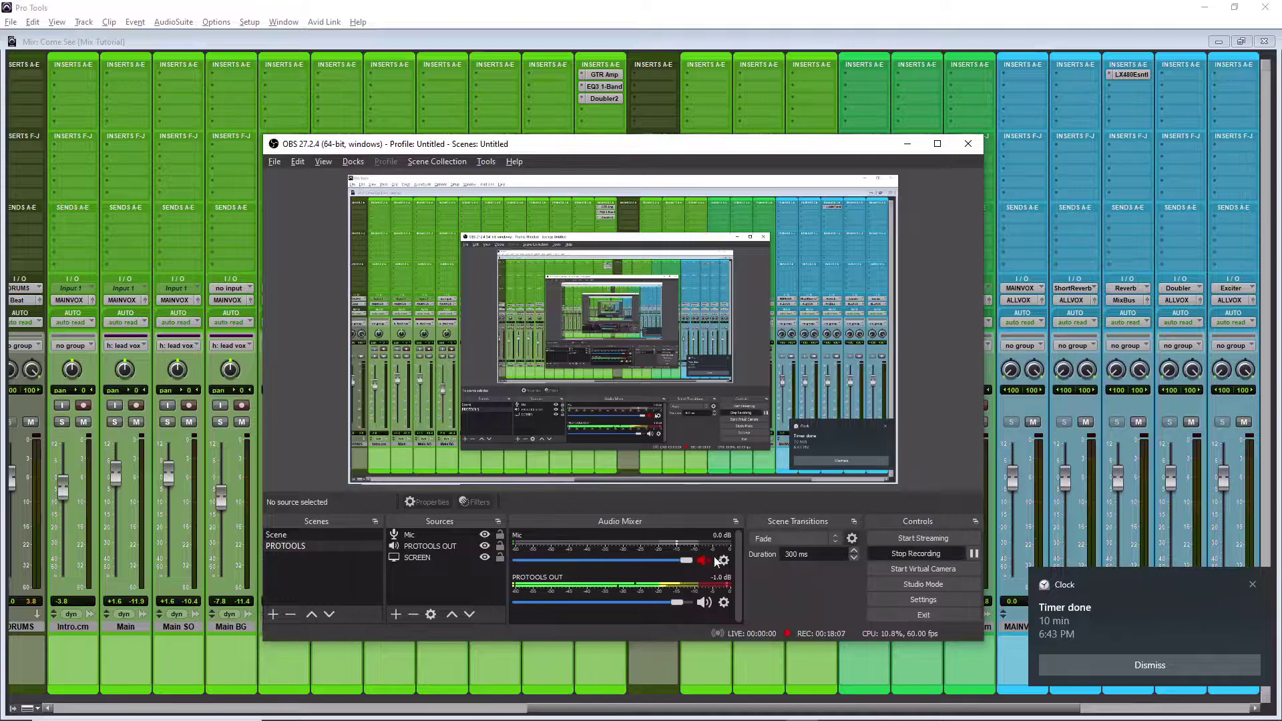
{"action": "left_click", "coordinate": [1192, 656]}
{"action": "left_click", "coordinate": [826, 65]}
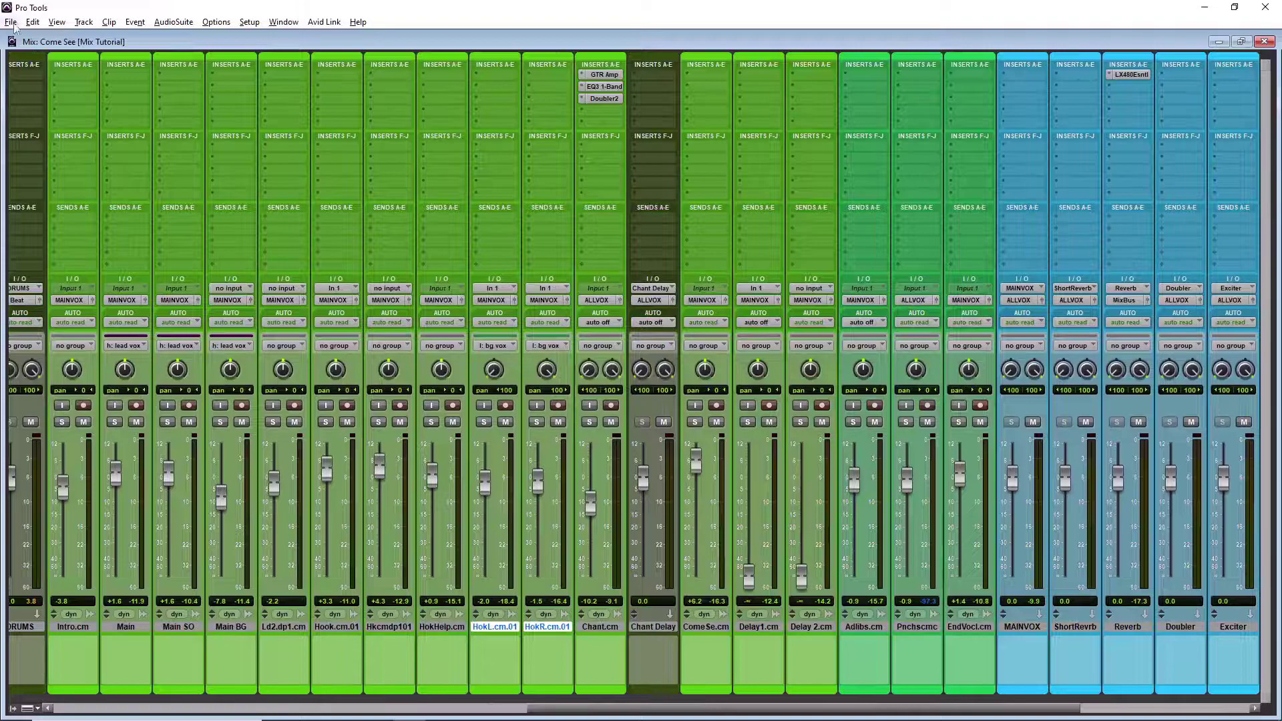
{"action": "left_click", "coordinate": [12, 23]}
{"action": "mouse_move", "coordinate": [100, 203]}
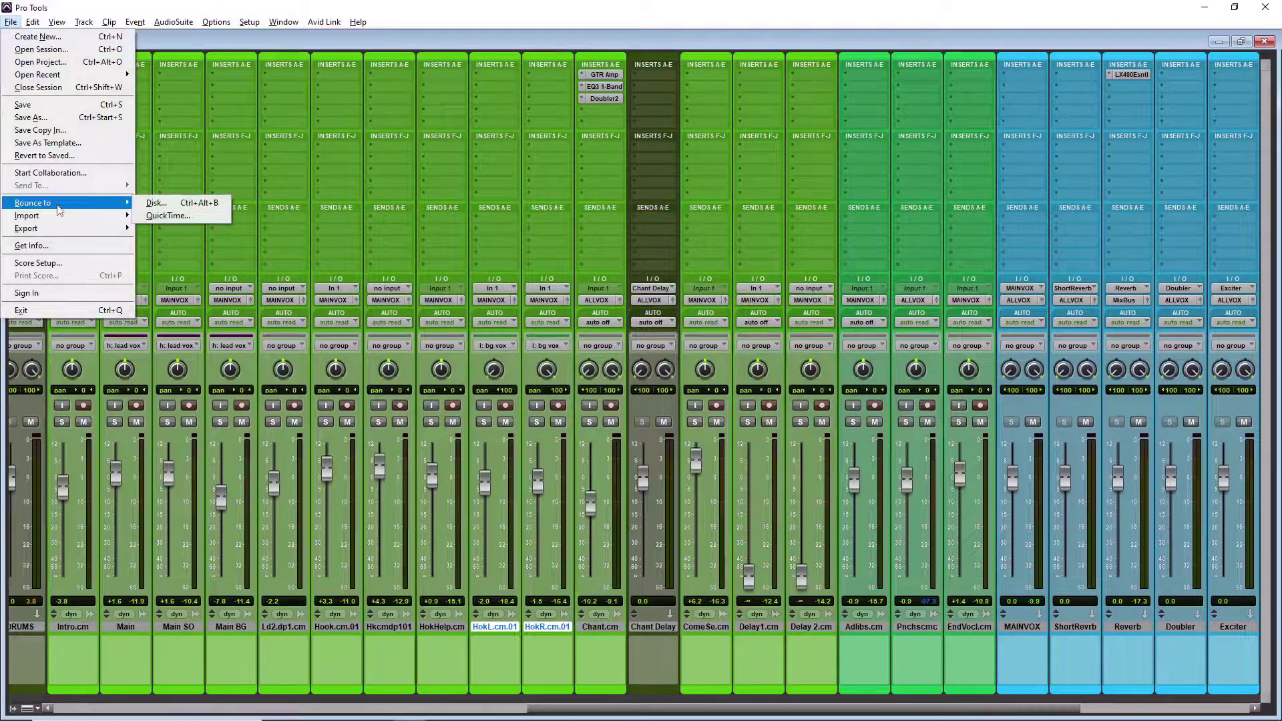
{"action": "left_click", "coordinate": [181, 206]}
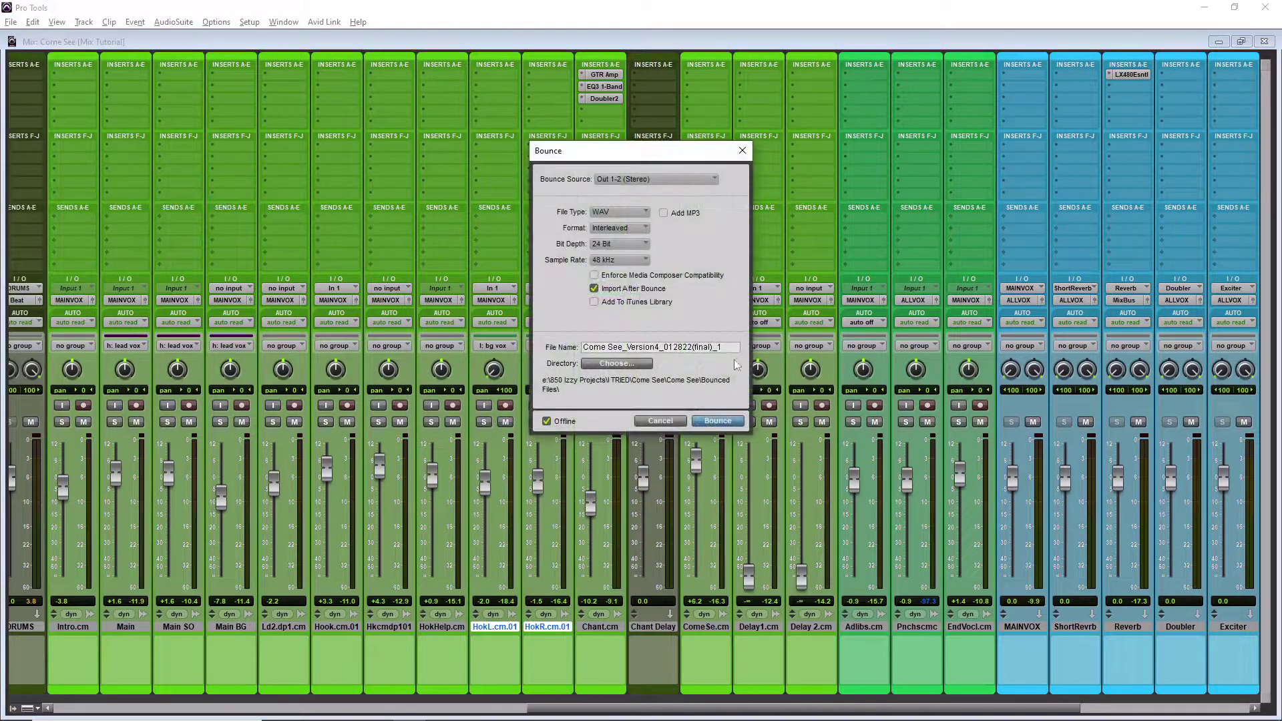
{"action": "left_click_drag", "start_coordinate": [732, 346], "coordinate": [603, 355]}
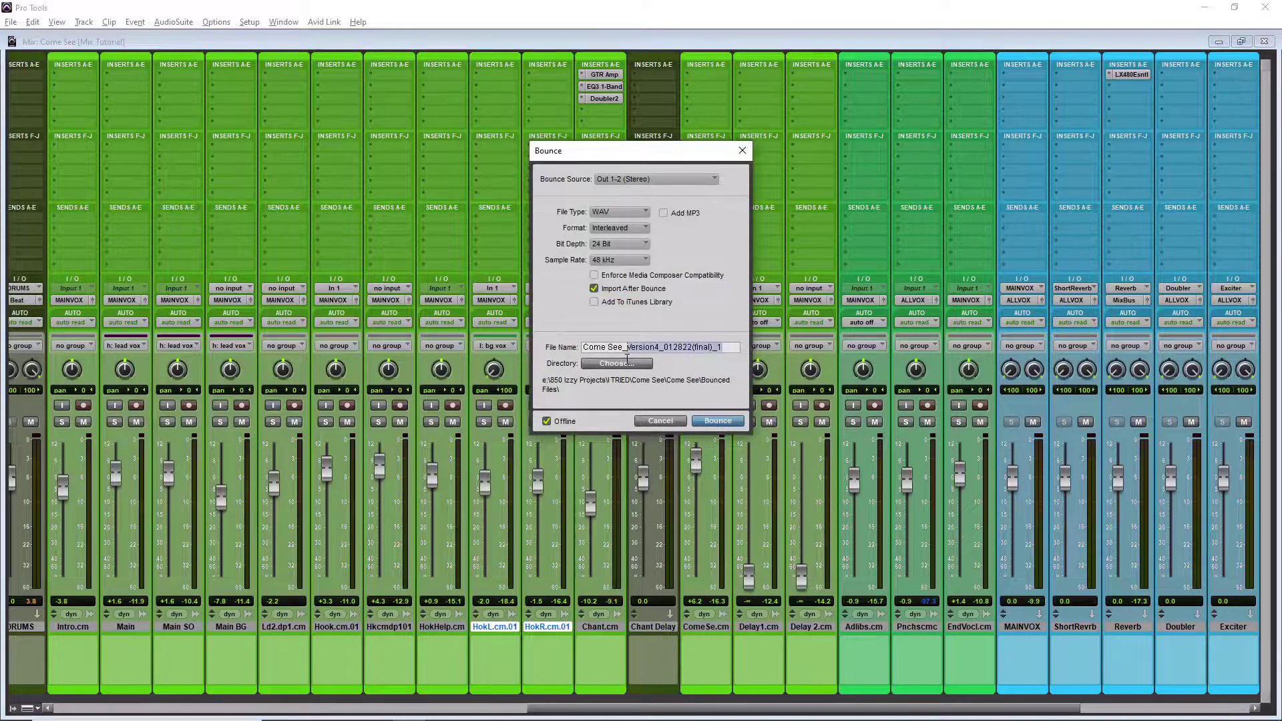
{"action": "type", "text": "Tutorial Bounce 1"}
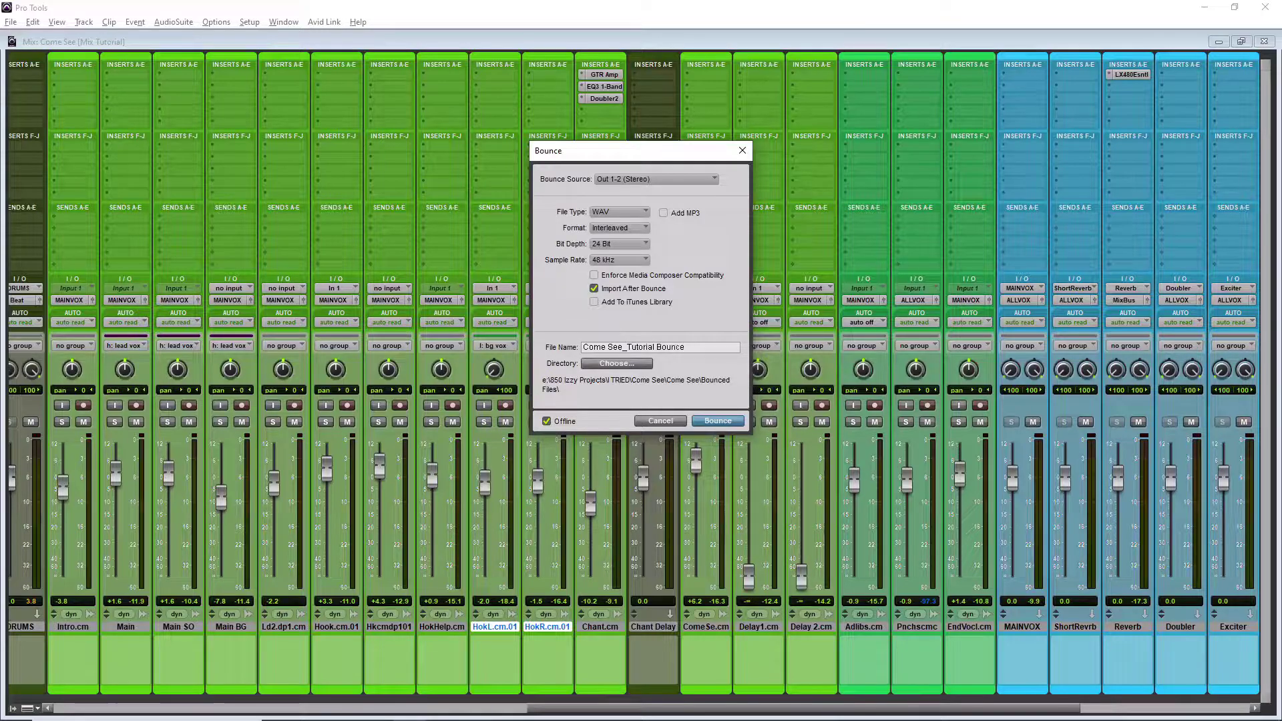
{"action": "left_click", "coordinate": [659, 421]}
- Show the Edit window and locate to the start marker, followed by the end marker at bar 121
{"action": "key", "text": "ctrl+equal"}
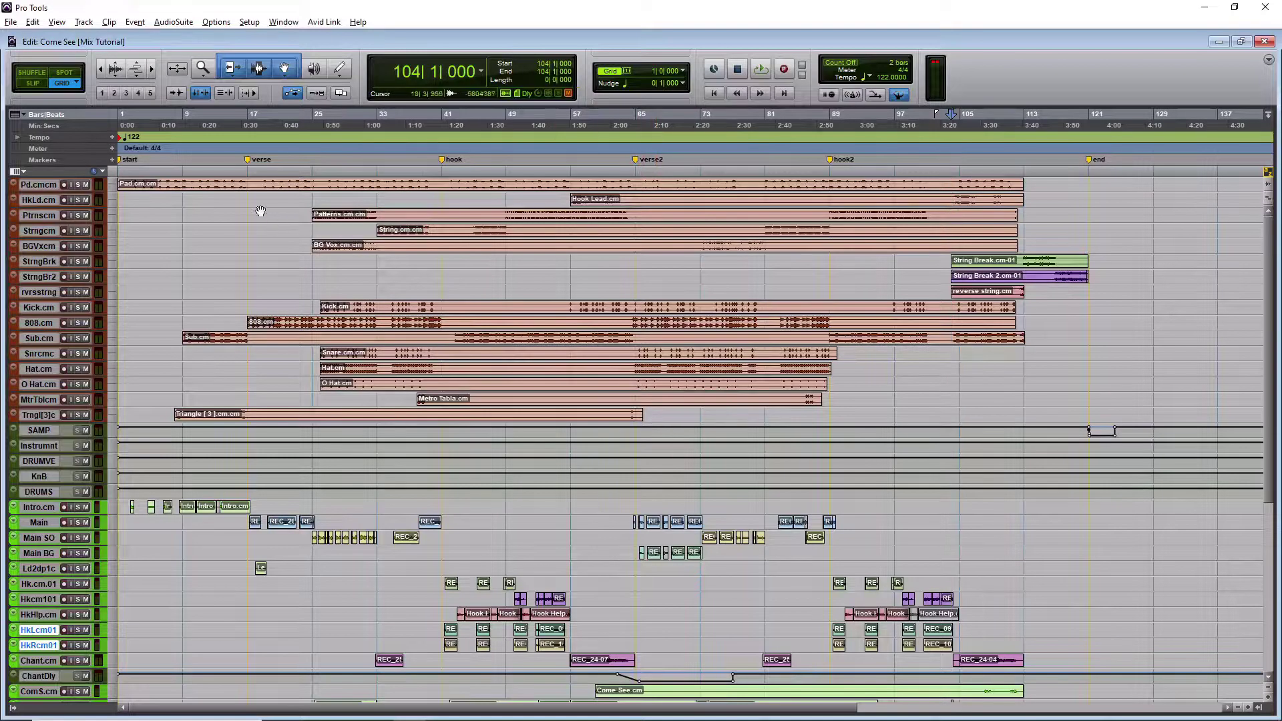
{"action": "left_click", "coordinate": [112, 160]}
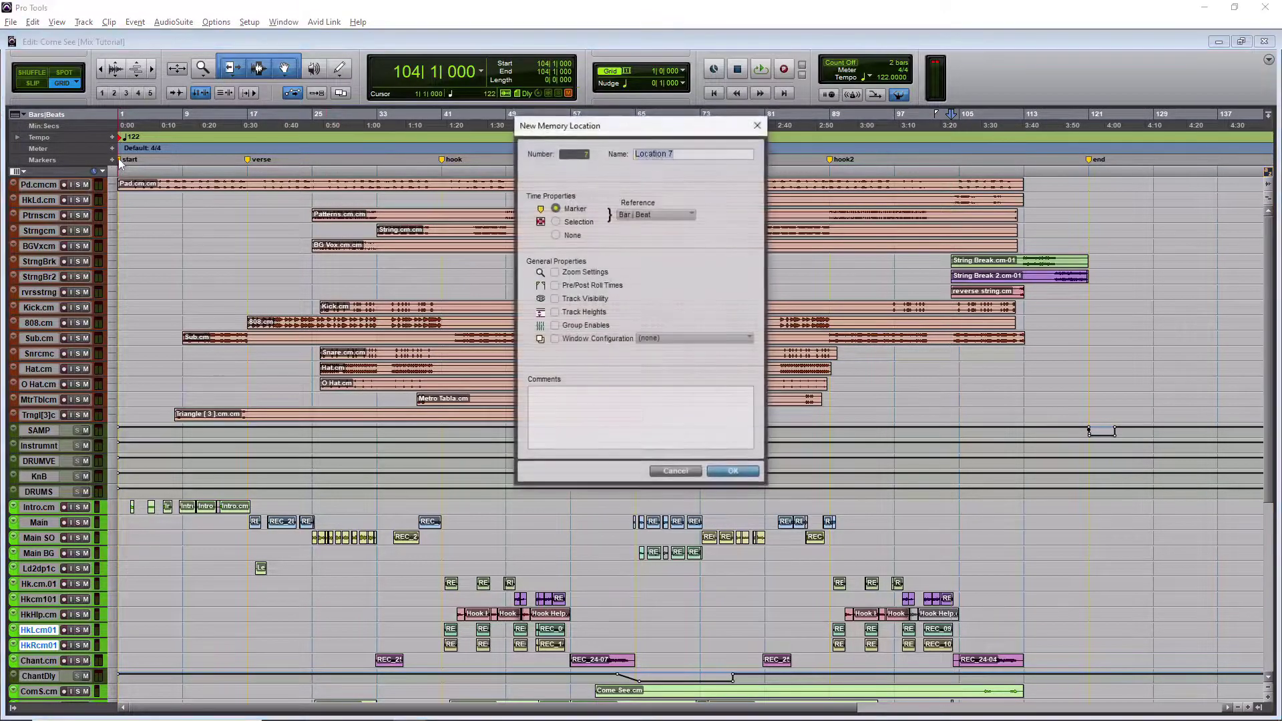
{"action": "left_click", "coordinate": [713, 474]}
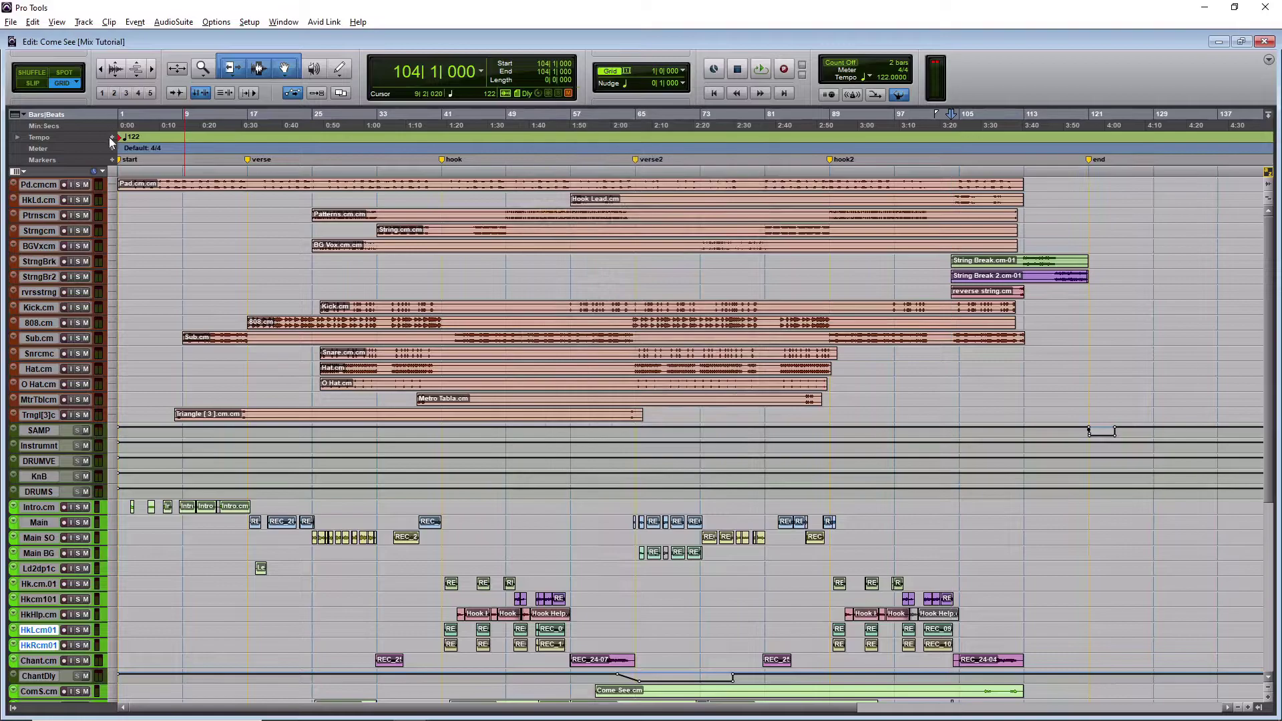
{"action": "left_click", "coordinate": [121, 164]}
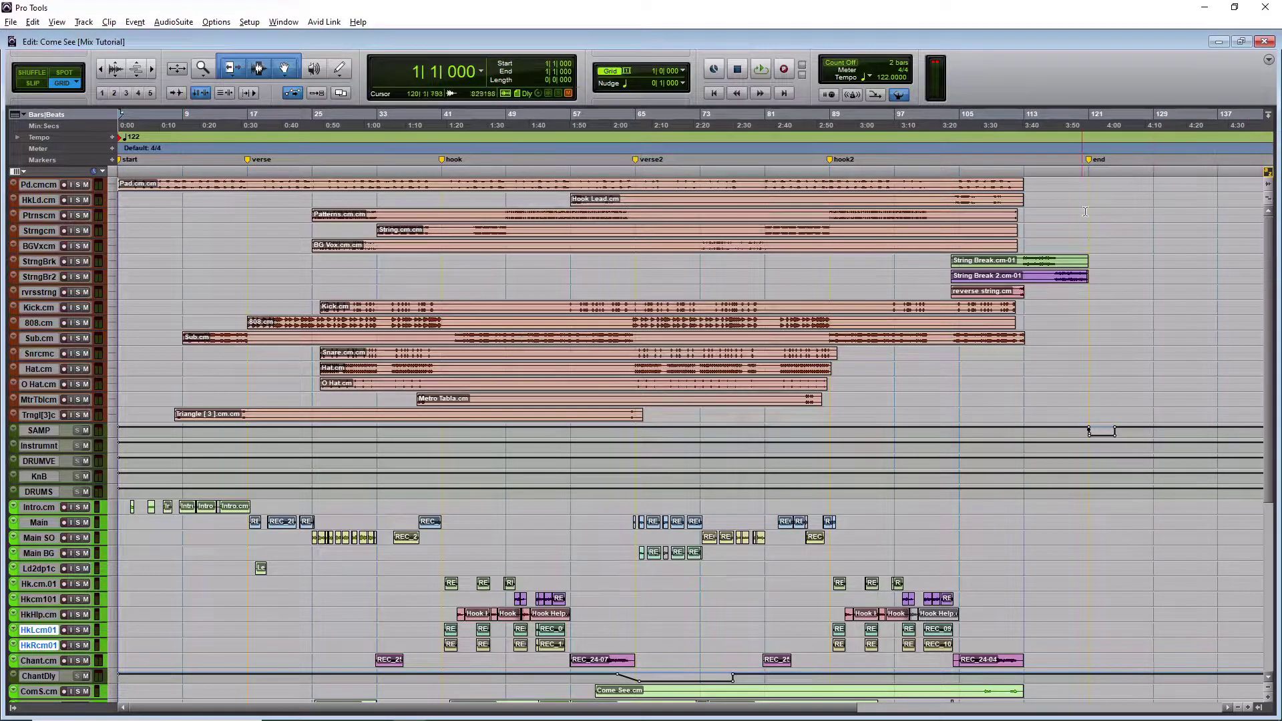
{"action": "left_click", "coordinate": [1092, 162]}
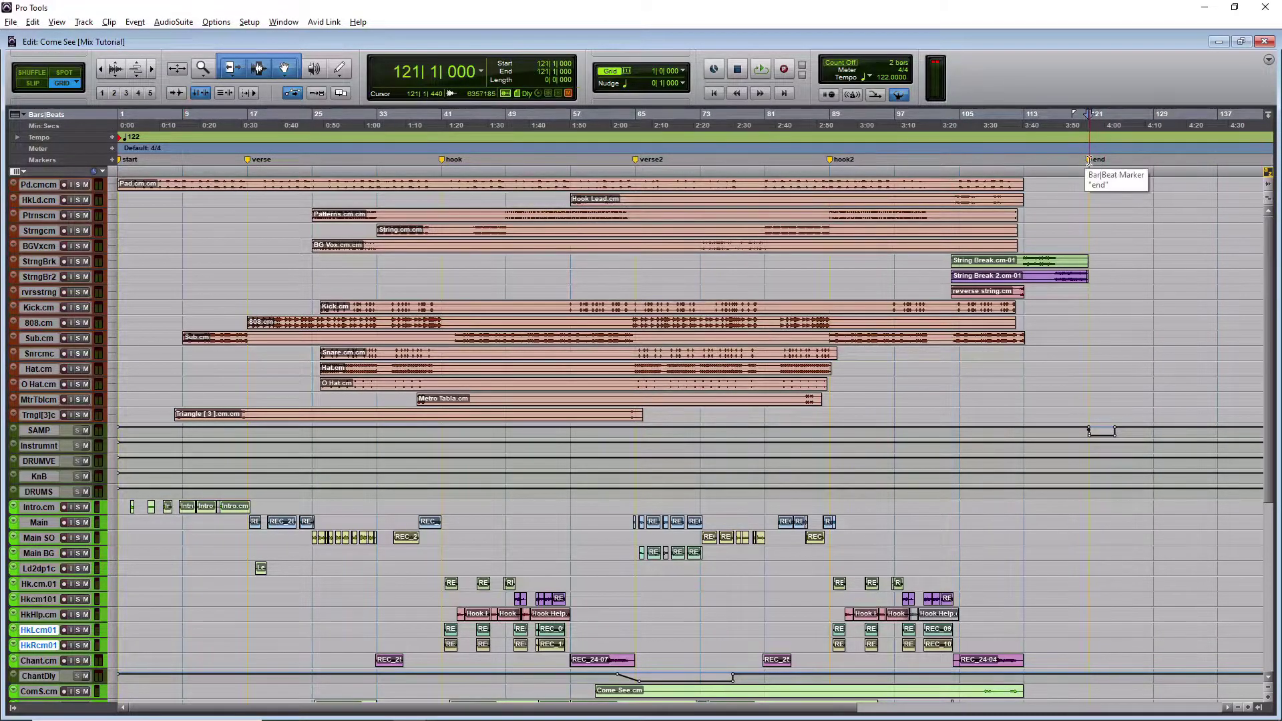
- Open the bounce-to-disk settings and name the file Come See_Bounce 1
{"action": "left_click", "coordinate": [11, 22]}
{"action": "mouse_move", "coordinate": [40, 207]}
{"action": "left_click", "coordinate": [161, 203]}
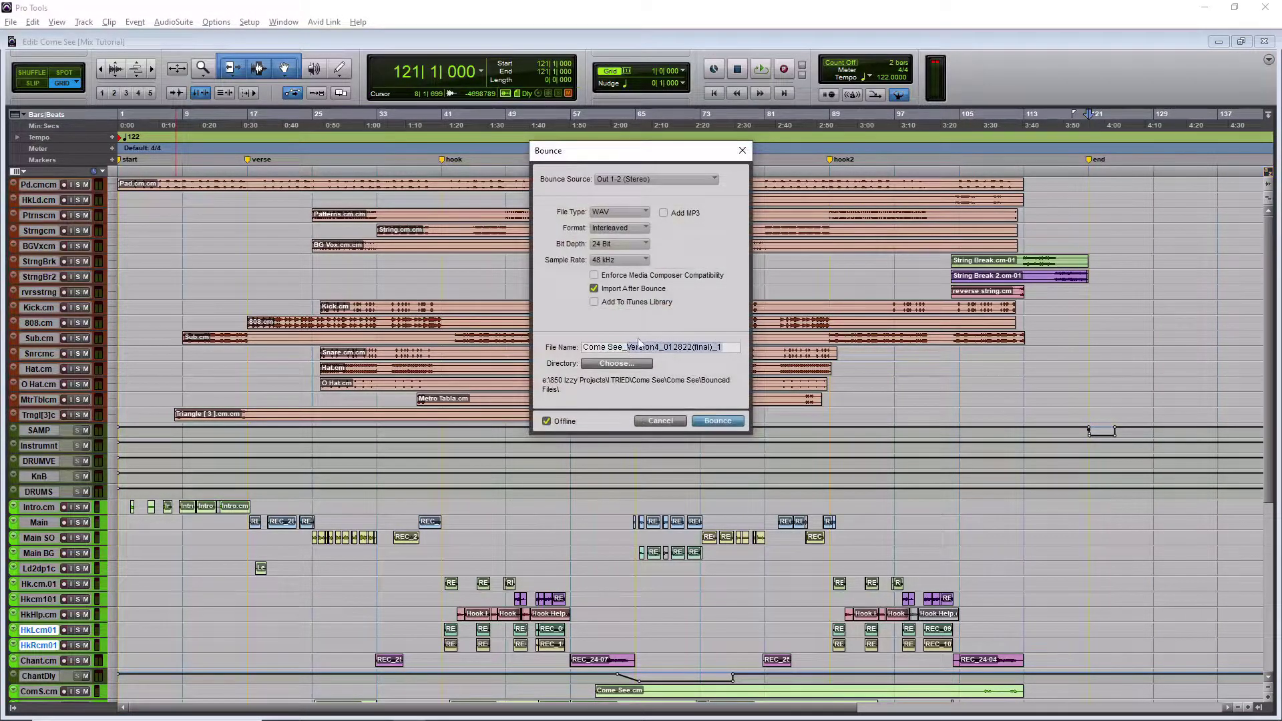
{"action": "key", "text": "BackSpace"}
{"action": "type", "text": "Bounce"}
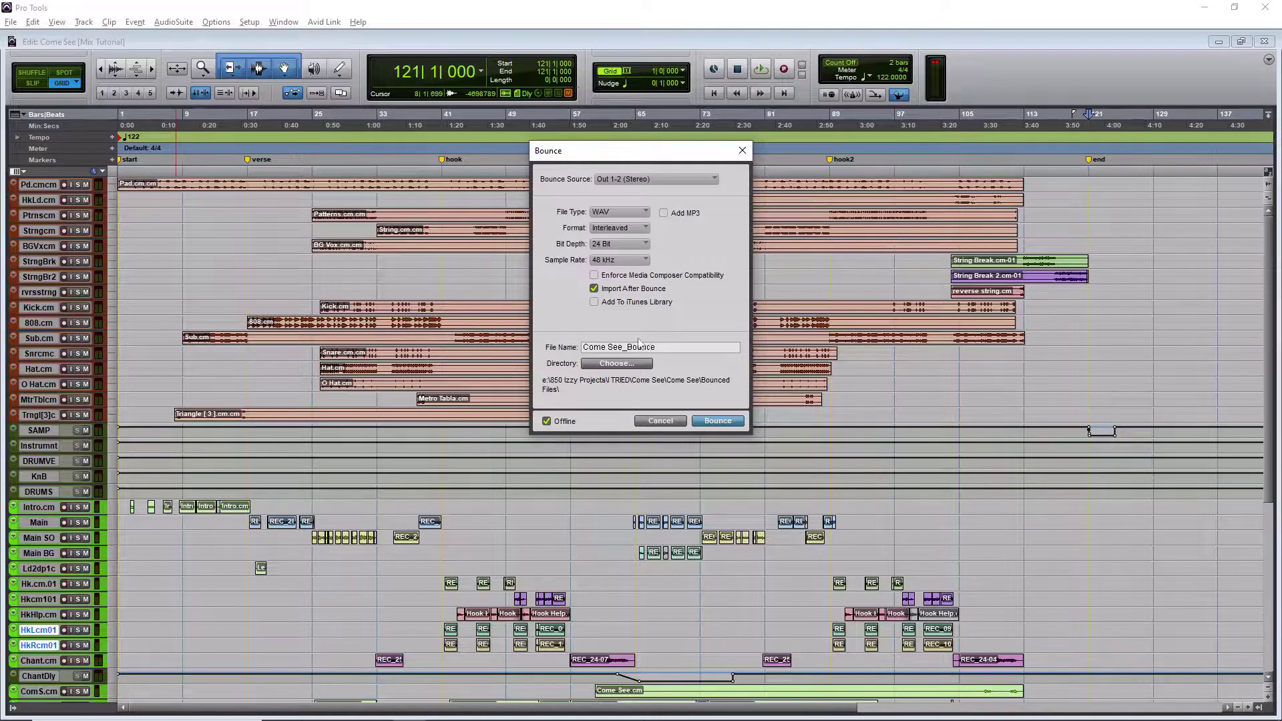
{"action": "type", "text": " 11+"}
- Turn off Import After Bounce and Offline, and bounce Out 1-2 as a WAV file in real time
{"action": "left_click", "coordinate": [641, 213]}
{"action": "left_click", "coordinate": [691, 197]}
{"action": "left_click", "coordinate": [594, 288]}
{"action": "left_click", "coordinate": [546, 422]}
{"action": "left_click", "coordinate": [719, 422]}
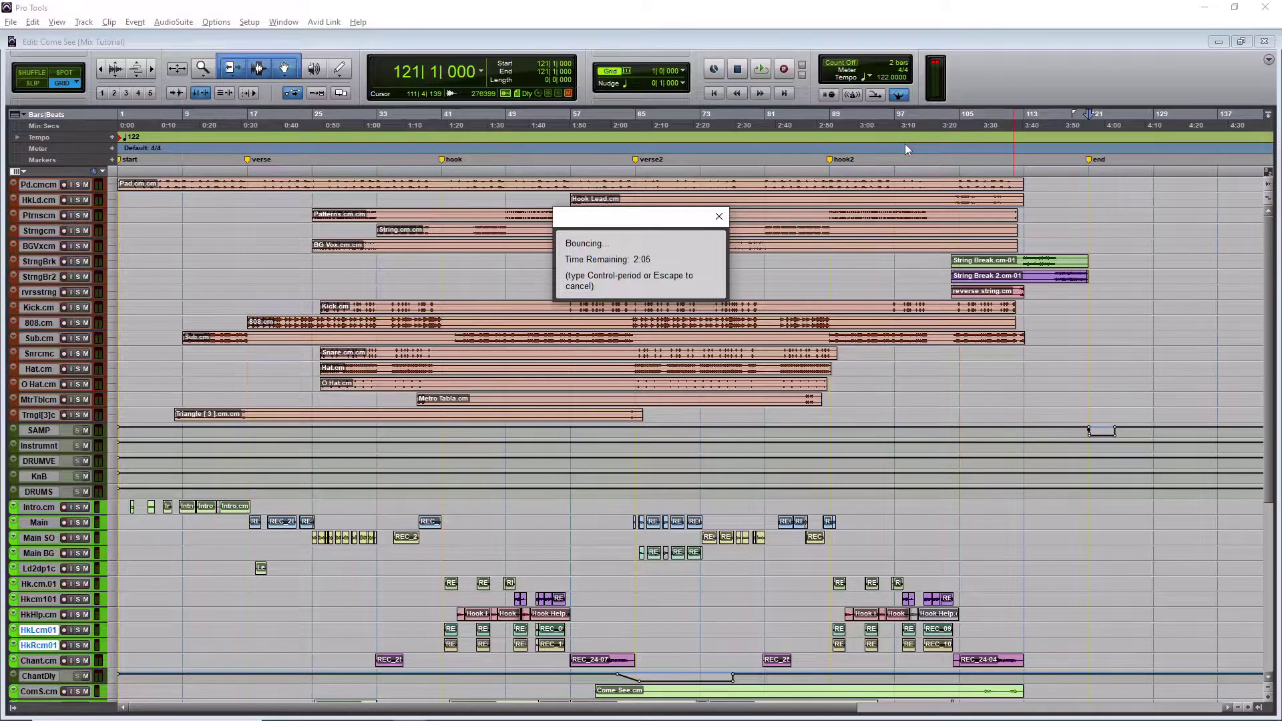
{"action": "left_click_drag", "start_coordinate": [635, 217], "coordinate": [553, 243]}
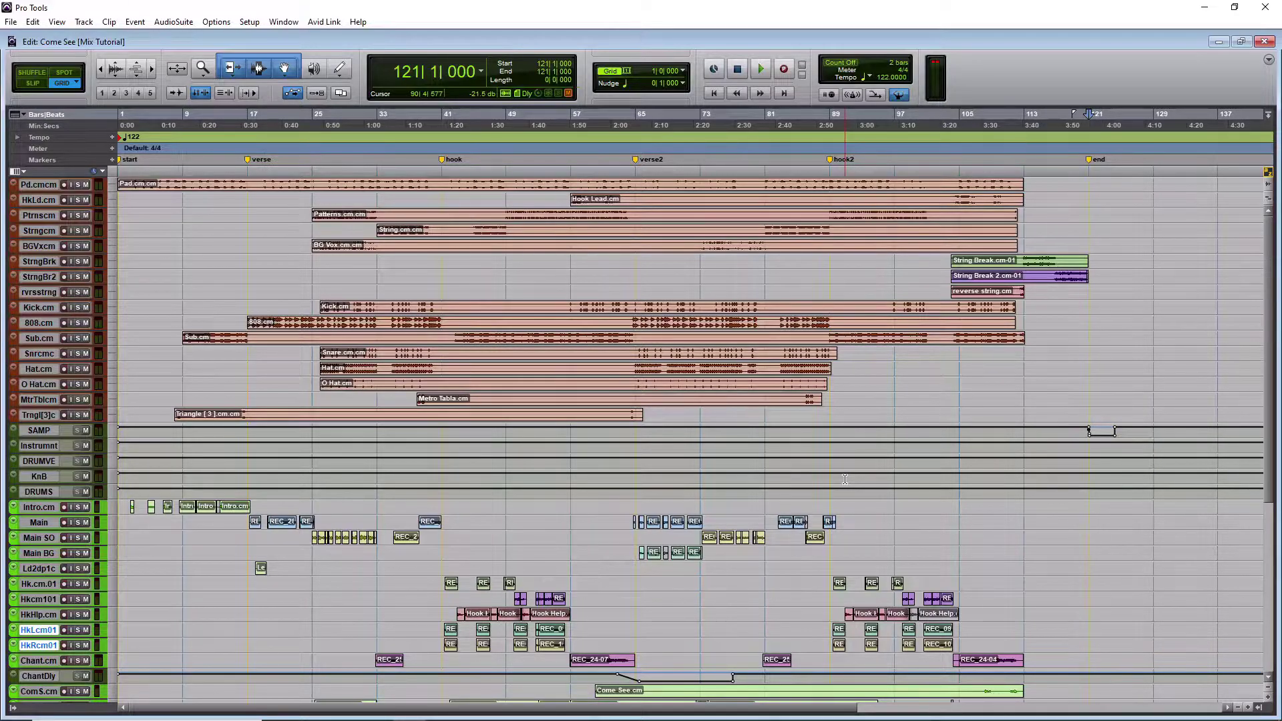
- Review the finished mix in the Mix window, from the instrument tracks through the vocals to the buses and master
{"action": "key", "text": "ctrl+equal"}
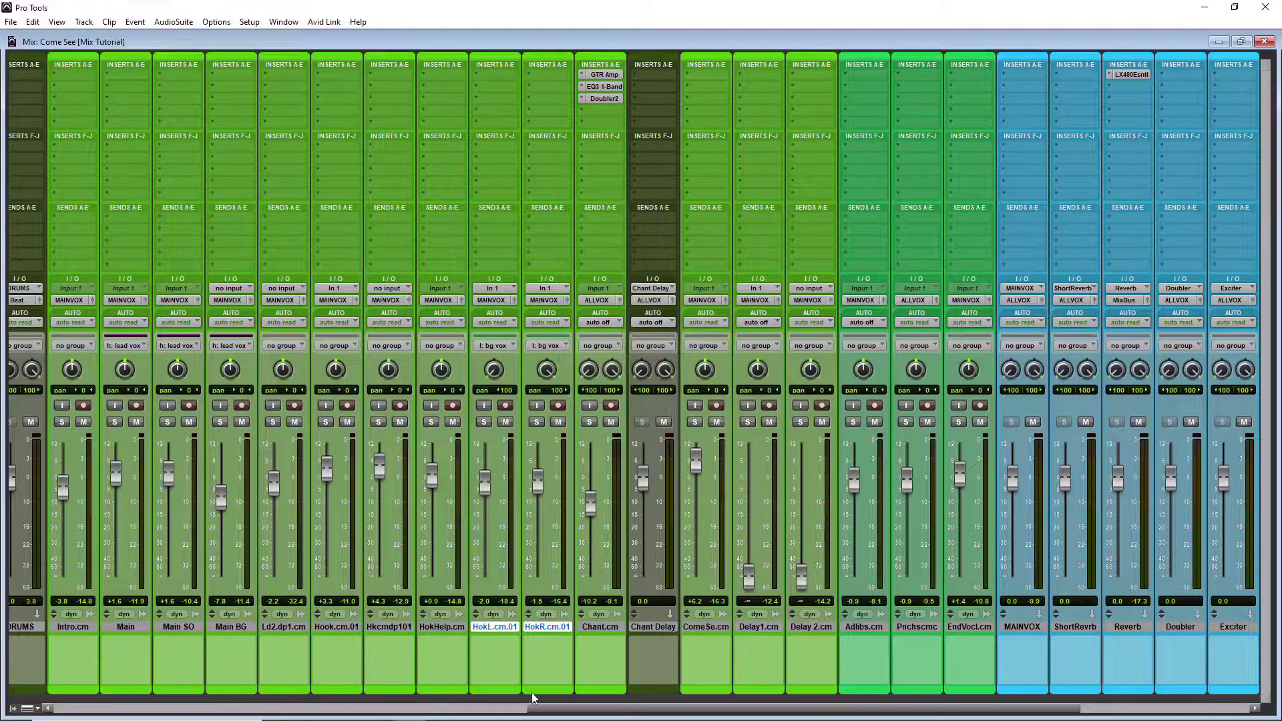
{"action": "left_click_drag", "start_coordinate": [534, 707], "coordinate": [7, 695]}
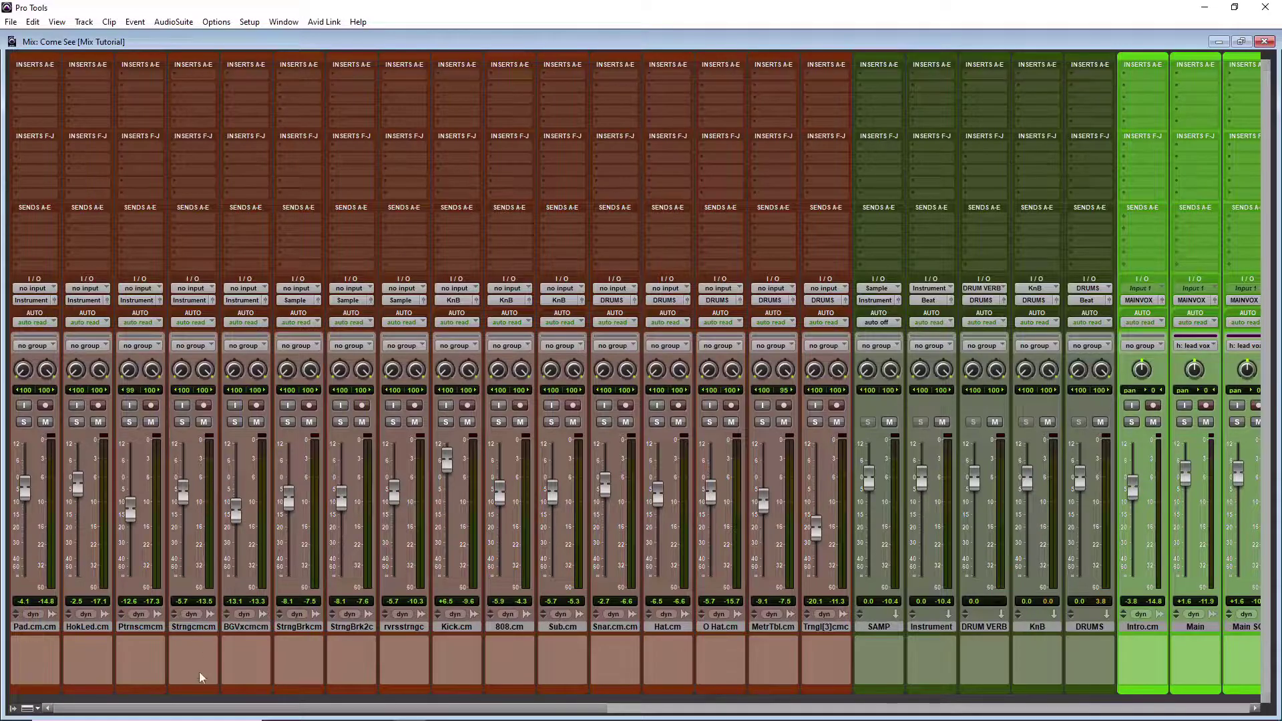
{"action": "left_click_drag", "start_coordinate": [191, 709], "coordinate": [900, 670]}
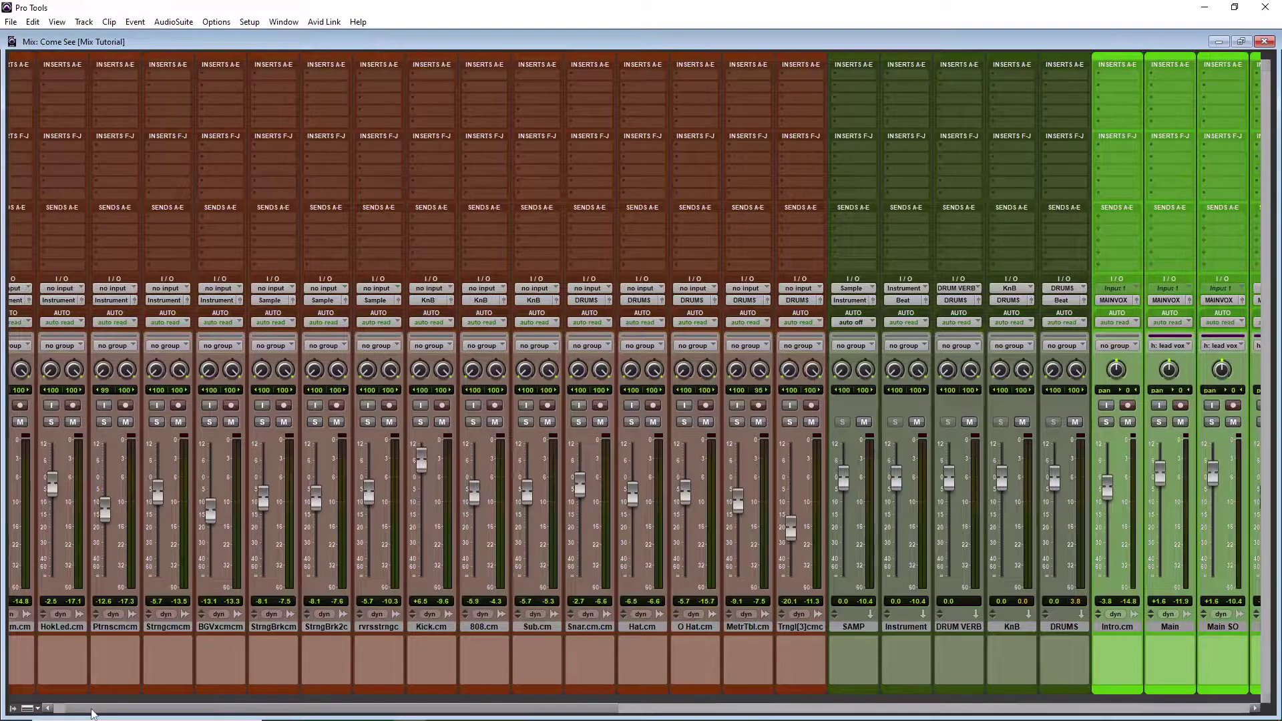
{"action": "left_click_drag", "start_coordinate": [92, 708], "coordinate": [728, 709]}
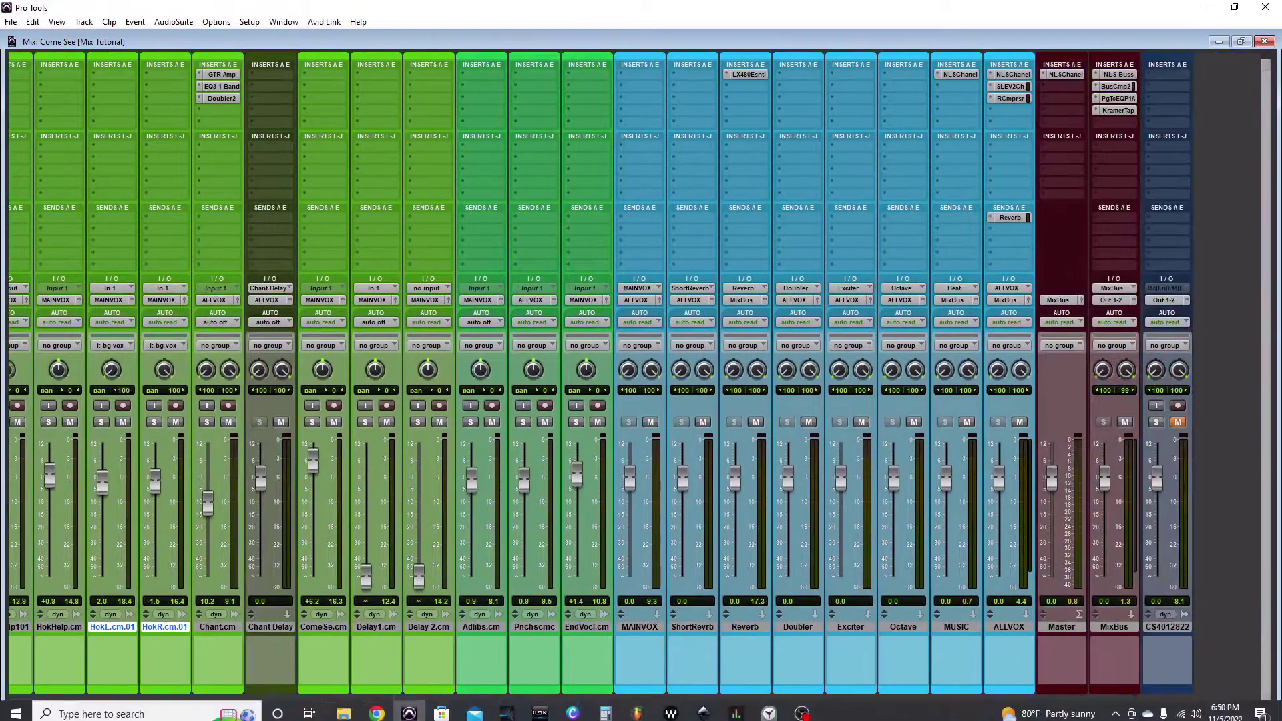
{"action": "mouse_move", "coordinate": [769, 711]}
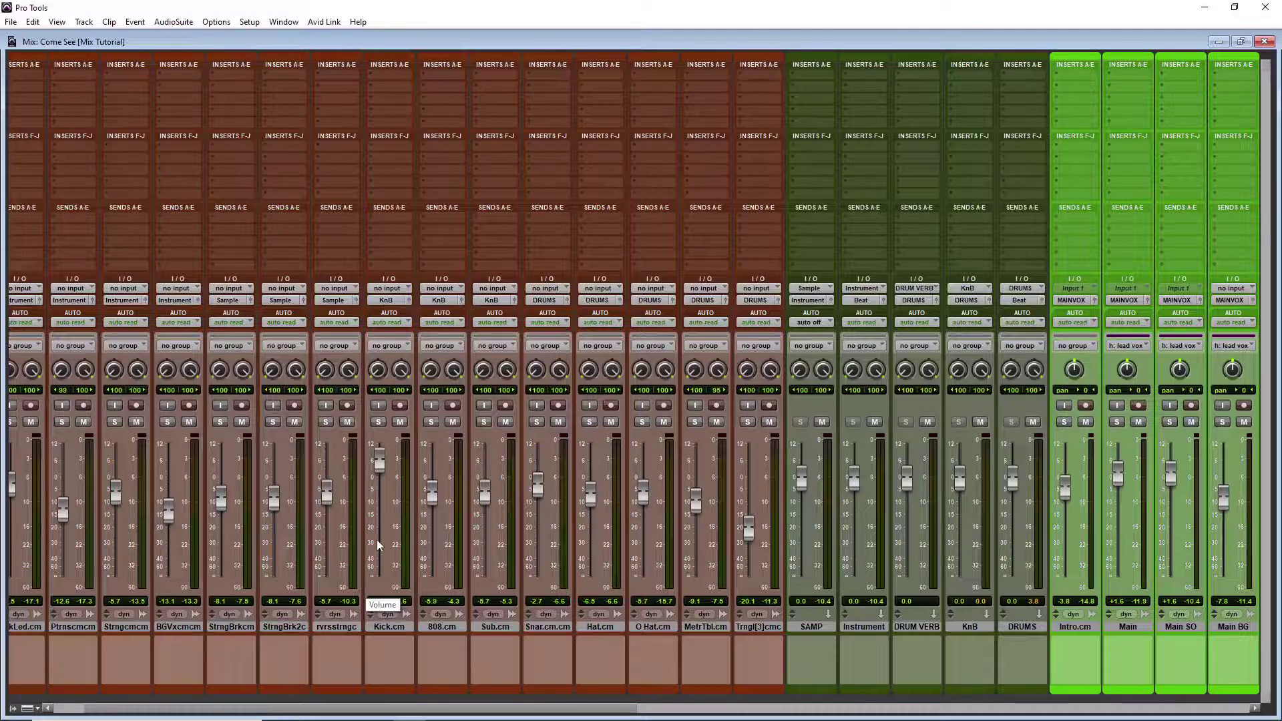
{"action": "left_click_drag", "start_coordinate": [377, 709], "coordinate": [783, 710]}
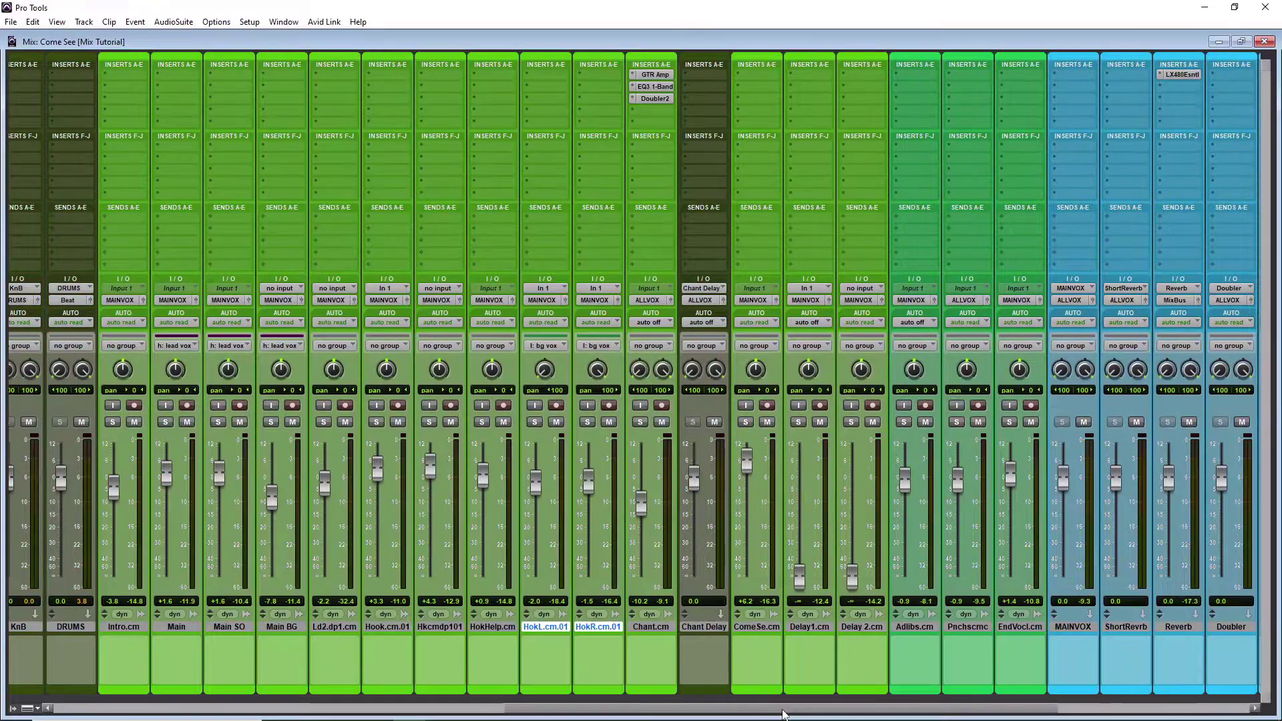